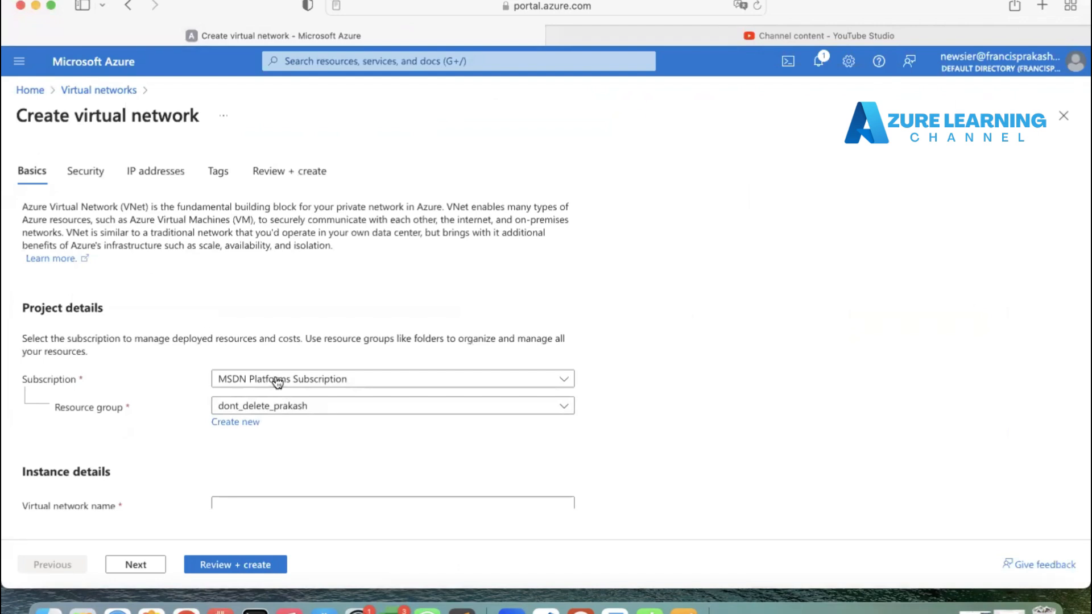
Step: Create a new resource group named training for the virtual network
left_click(292, 407)
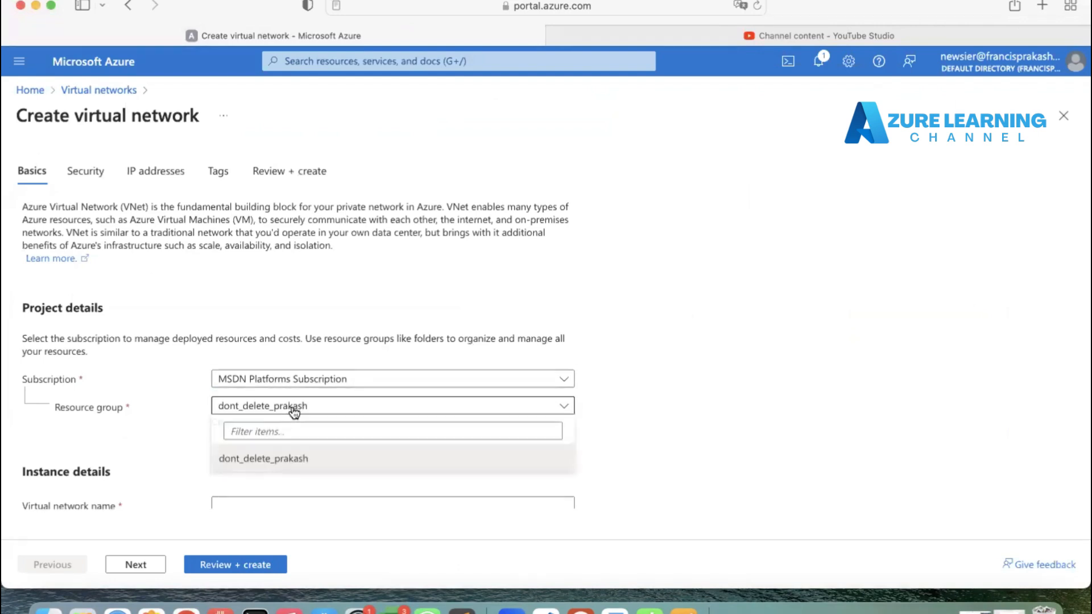
left_click(178, 450)
left_click(236, 422)
type("t")
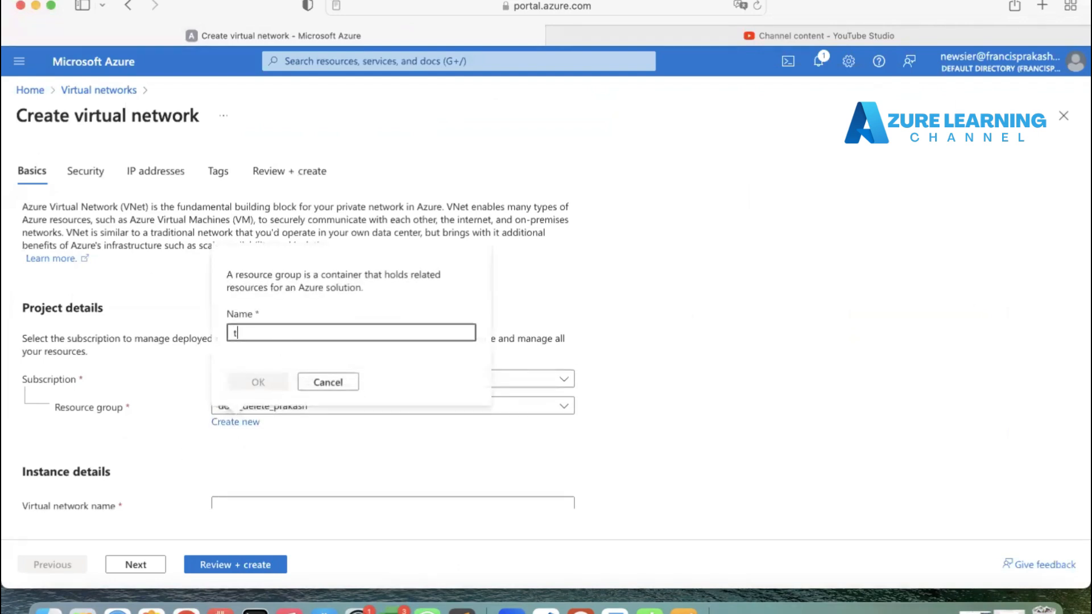
type("raining")
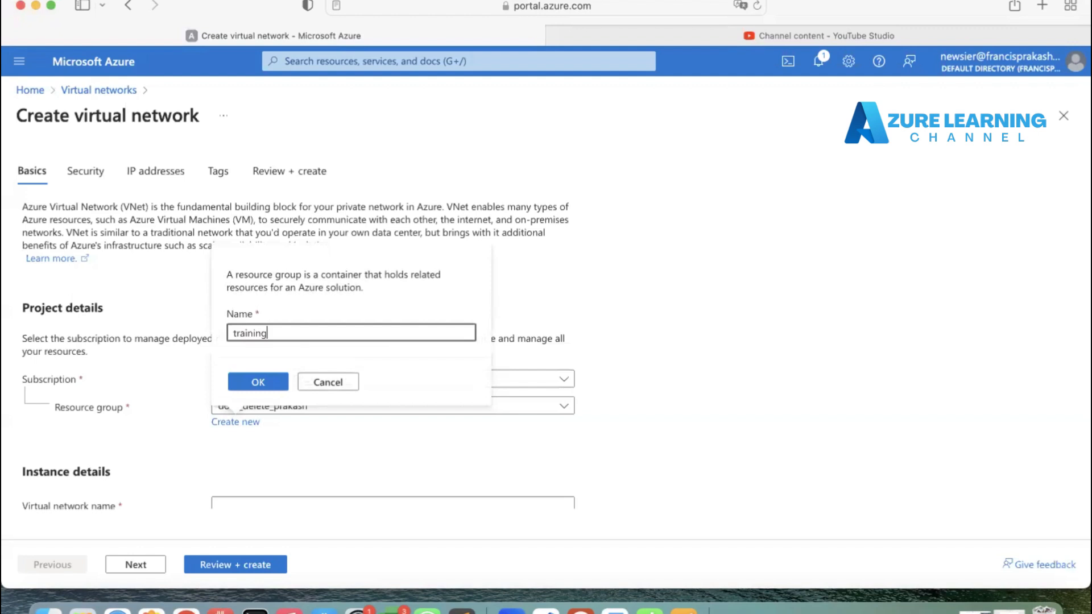
left_click(263, 382)
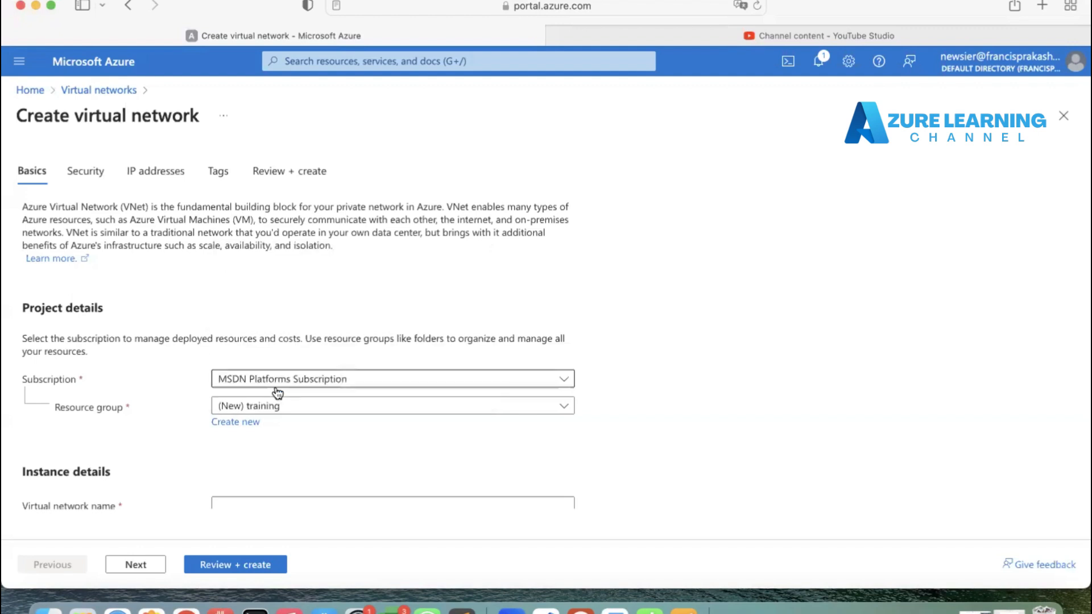
Step: Name the virtual network HT-Vnet
scroll(312, 446, "down", 2)
left_click(310, 436)
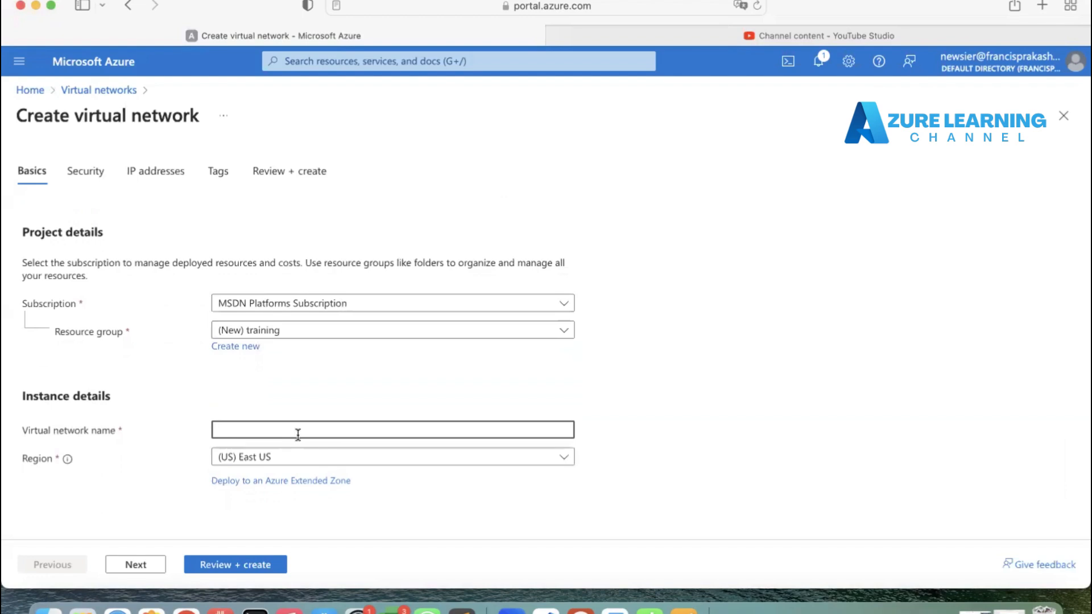
type("HT-Vnet")
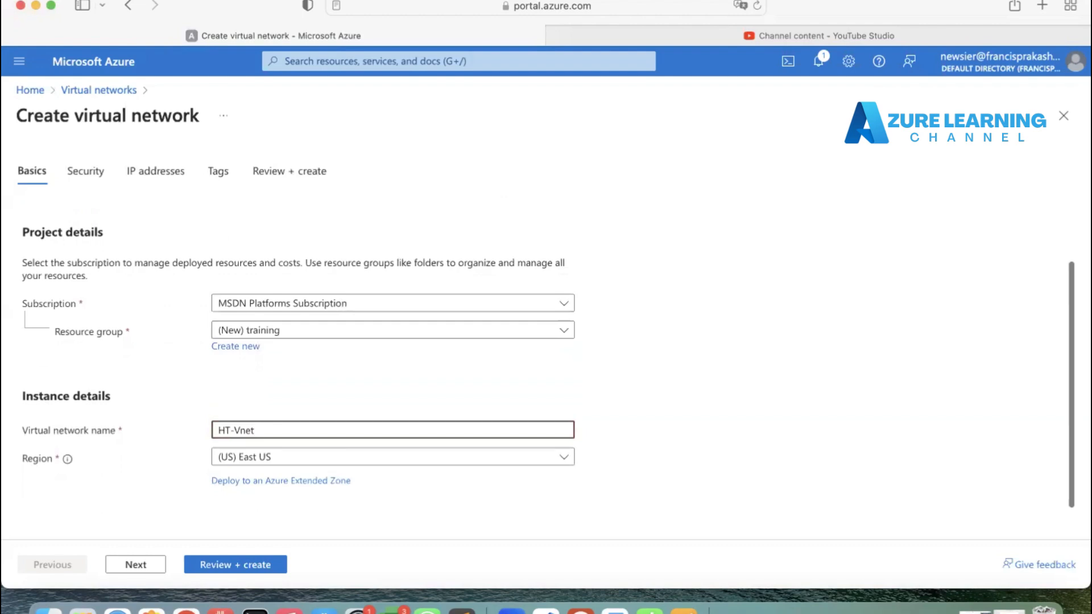
Step: Set the virtual network's region to (Asia Pacific) Central India
left_click(370, 459)
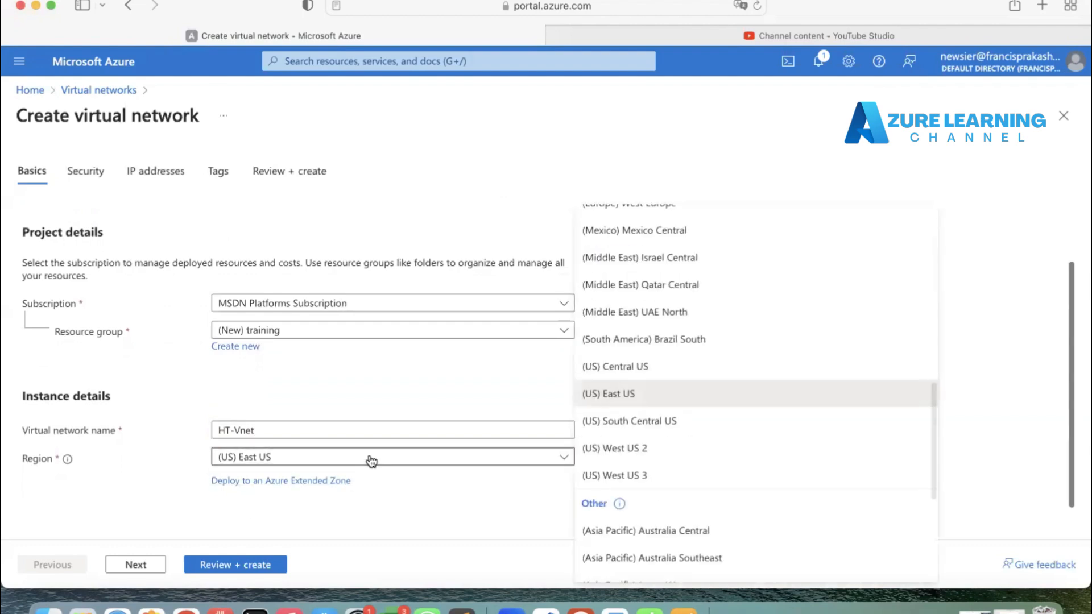
scroll(646, 452, "up", 6)
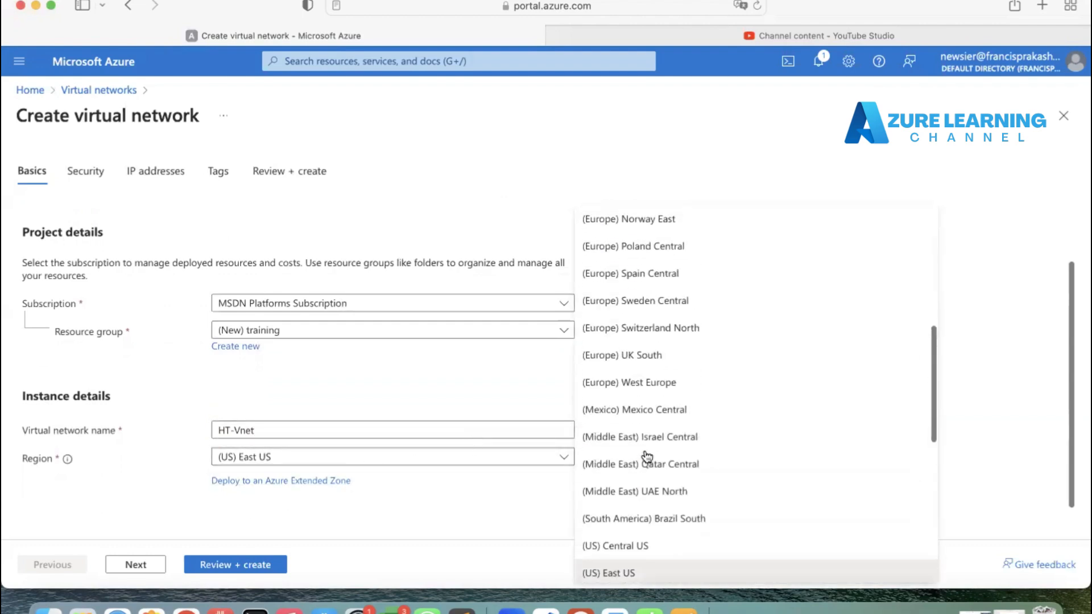
scroll(646, 456, "up", 4)
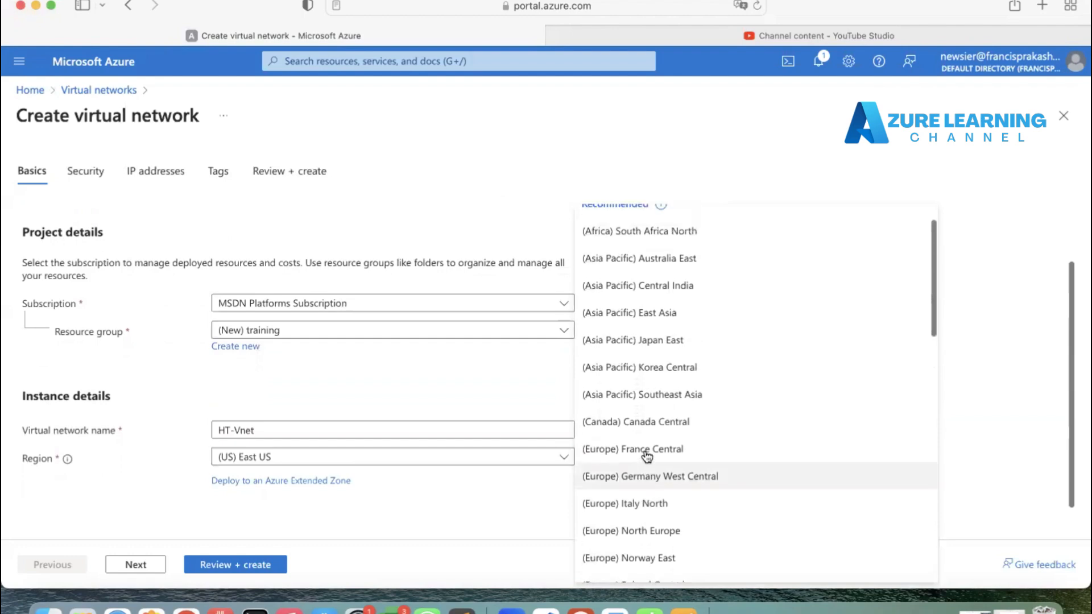
left_click(655, 297)
Step: Move on to the IP addresses settings and set the IPv4 address space to 172.16.0.0/16
left_click(142, 568)
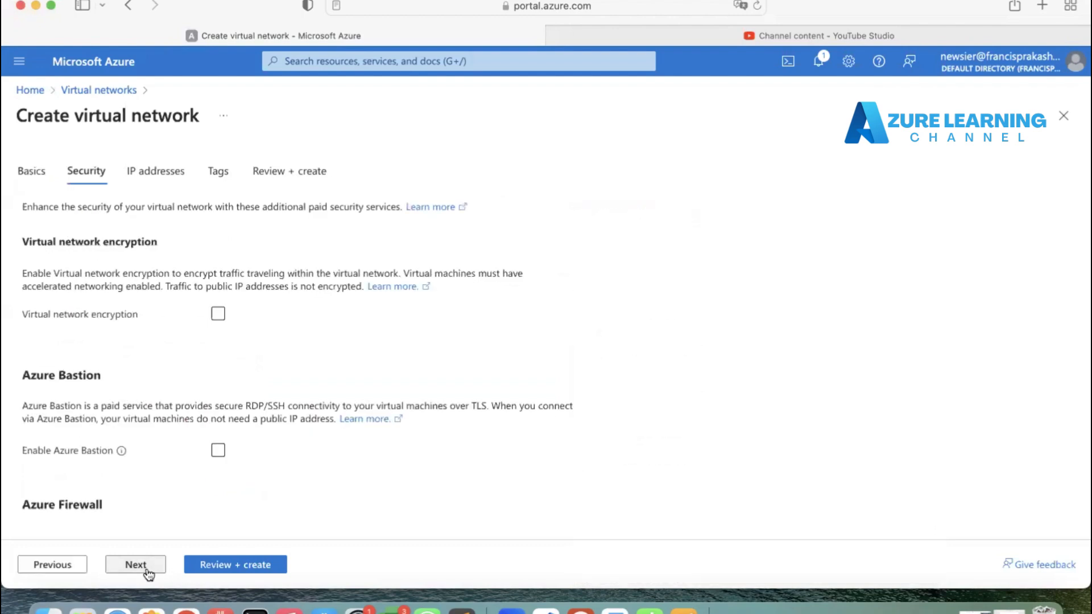
left_click(141, 566)
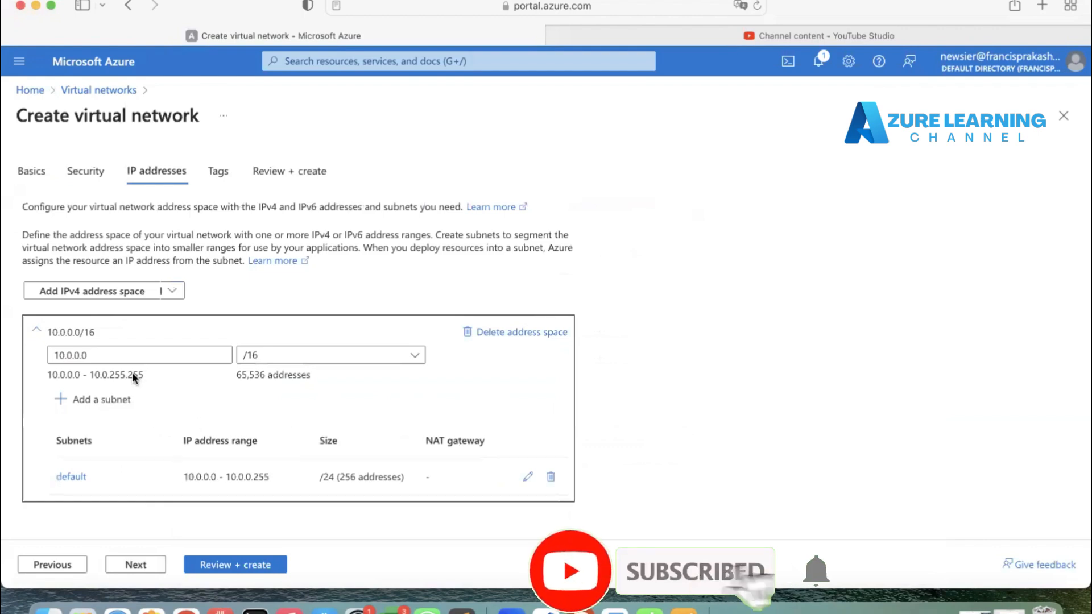
left_click_drag(100, 353, 16, 351)
type("1")
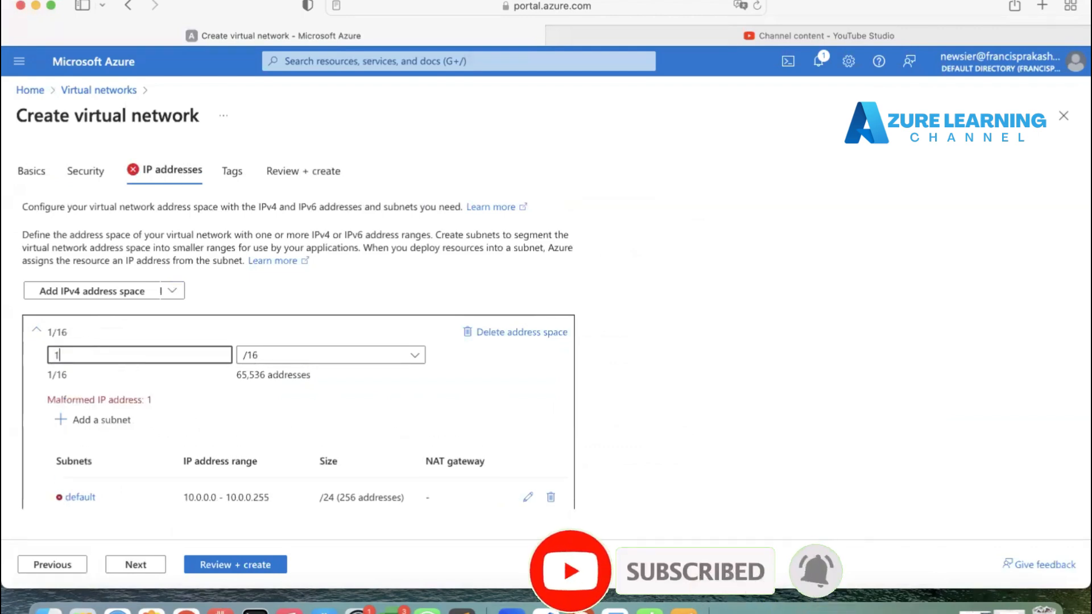
type("72.16.0.0")
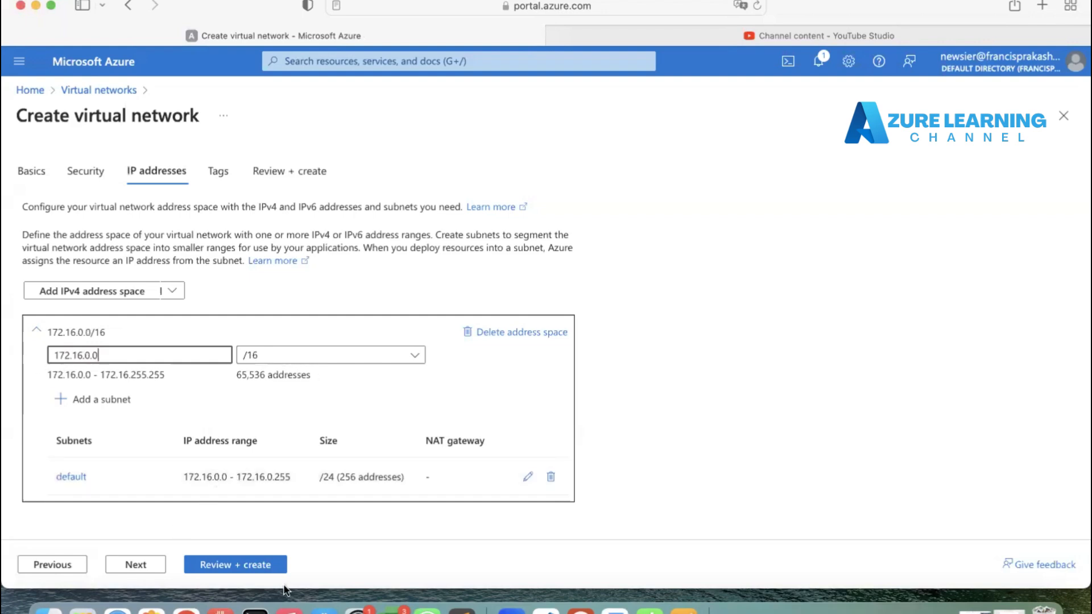
Step: Review and create the virtual network, then go to the deployed resource
left_click(249, 566)
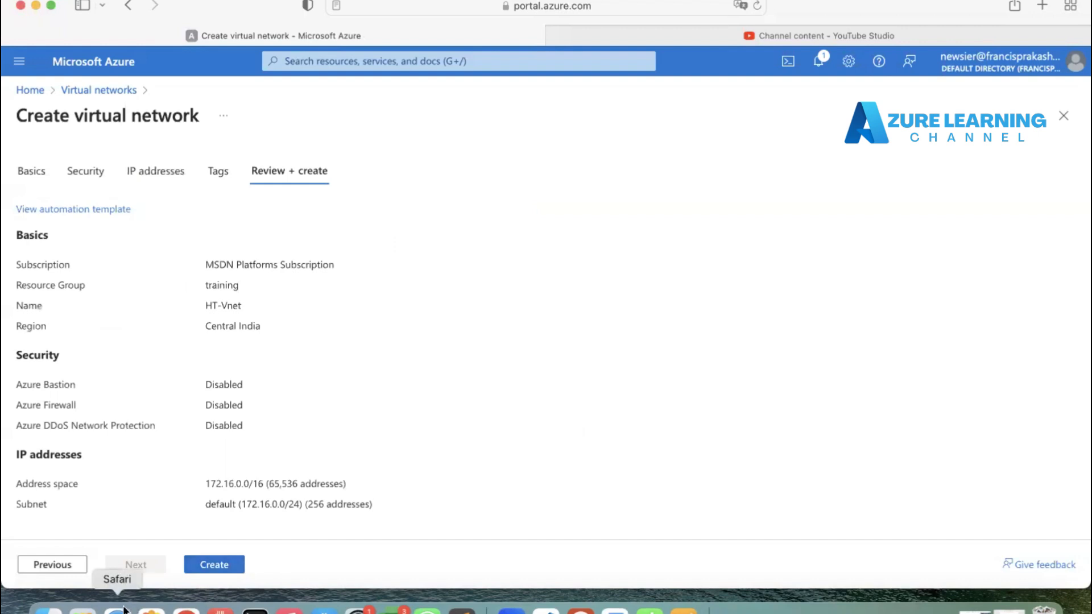
left_click(233, 568)
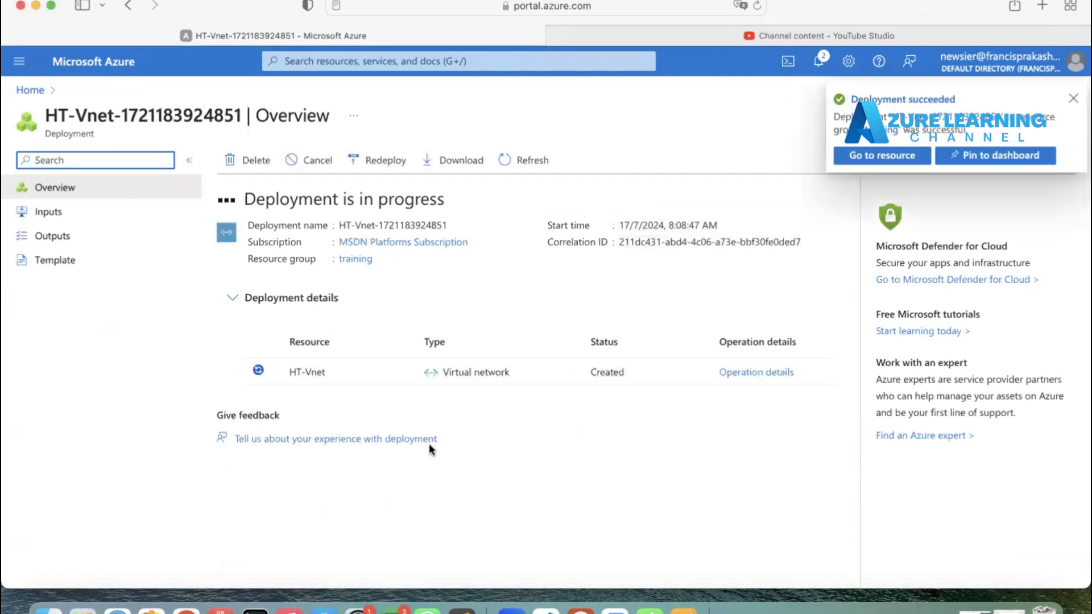
left_click(883, 156)
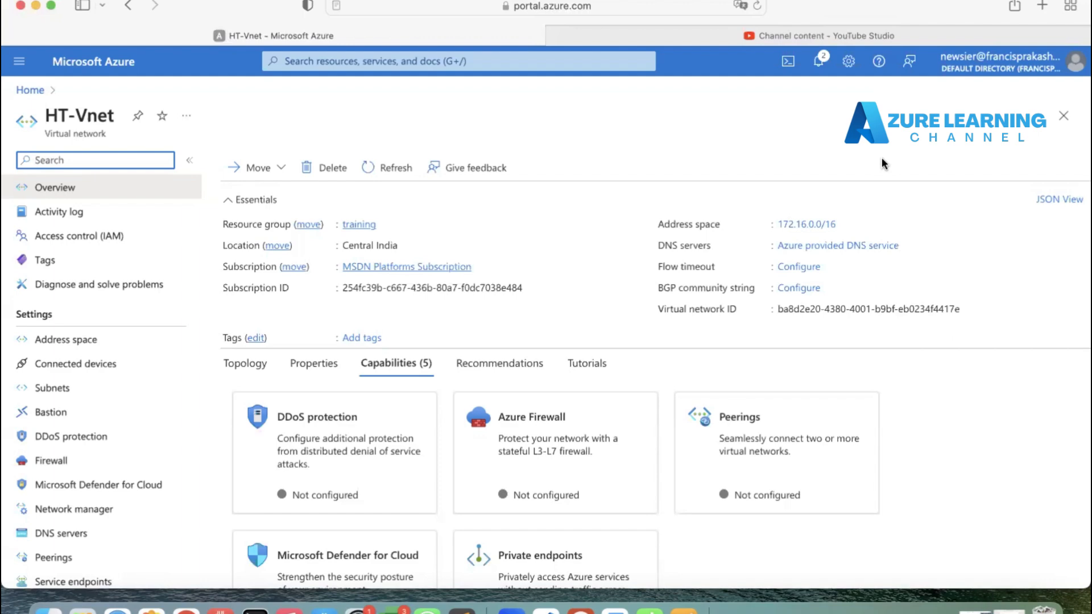
Step: Add two subnets with default settings, default2 at 172.16.1.0/24 and default3 at 172.16.2.0/24
left_click(102, 387)
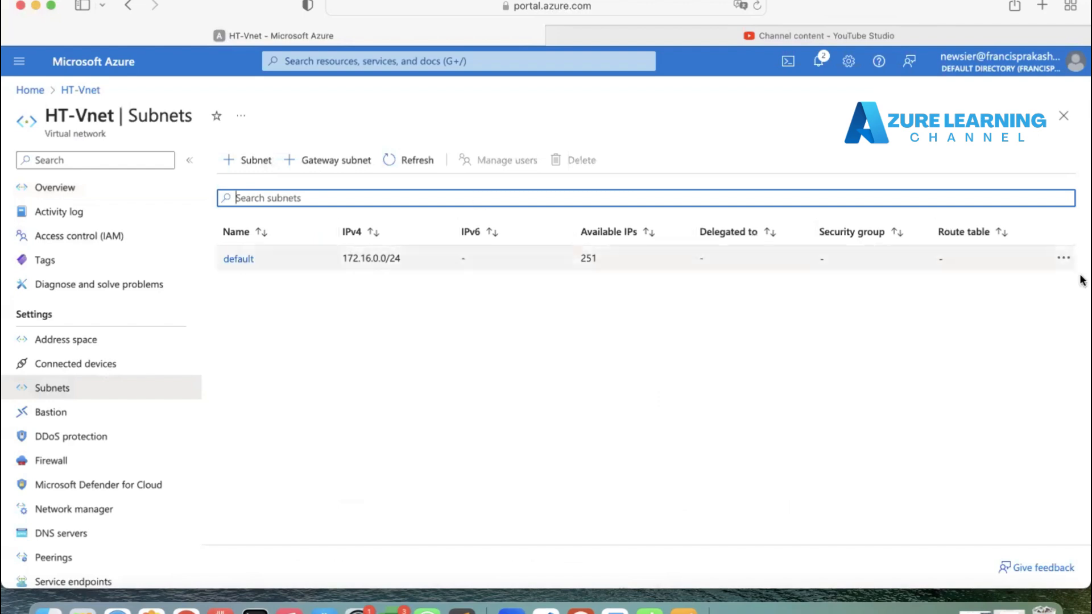
left_click(248, 159)
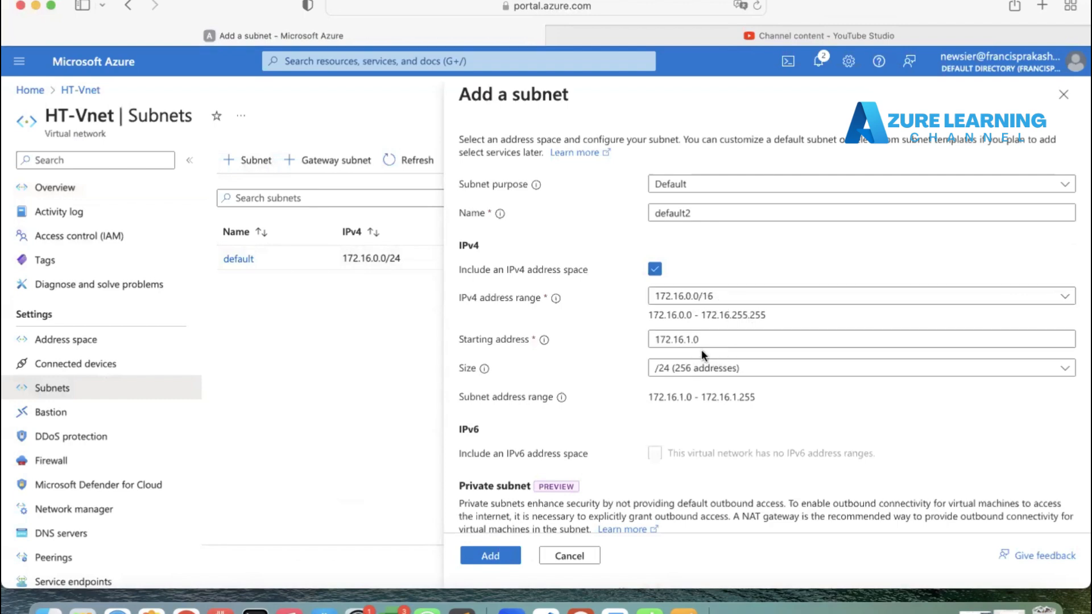
left_click(475, 555)
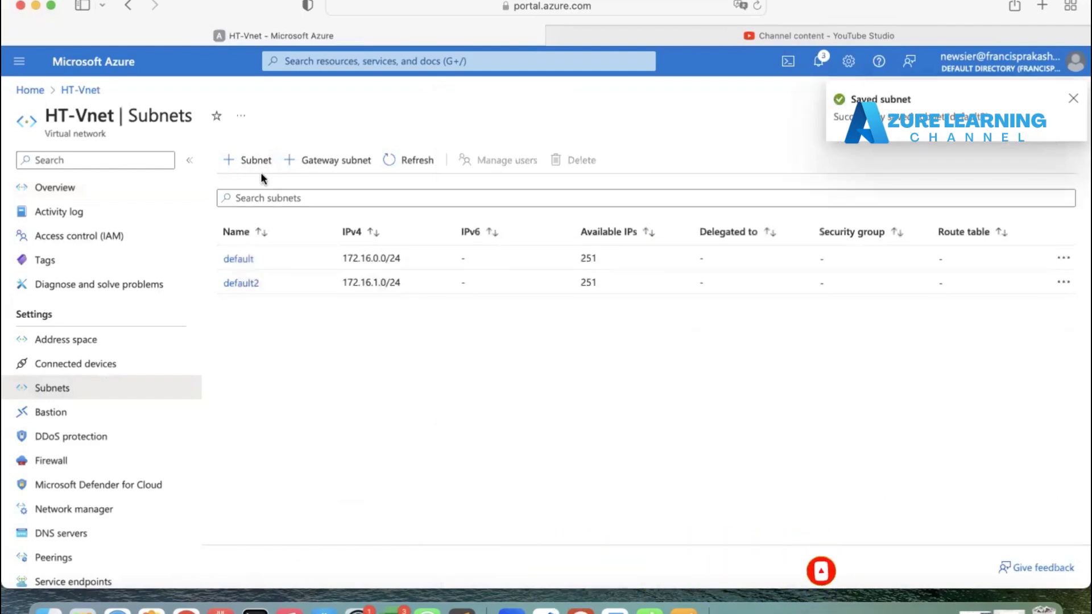
left_click(258, 161)
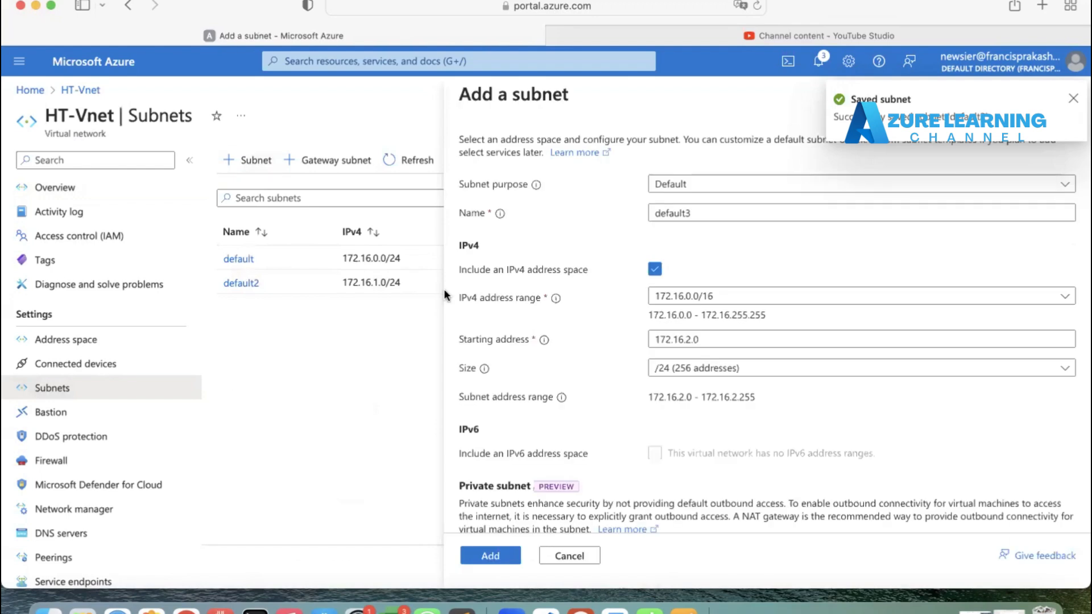
left_click(495, 555)
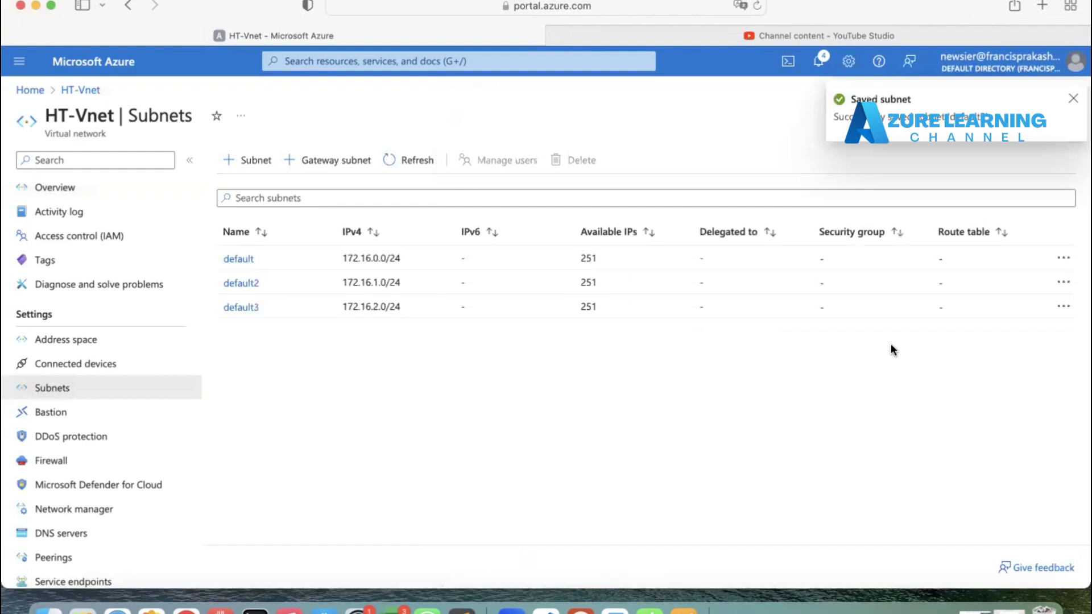
Step: Delete the default subnet and confirm the deletion
left_click(1063, 258)
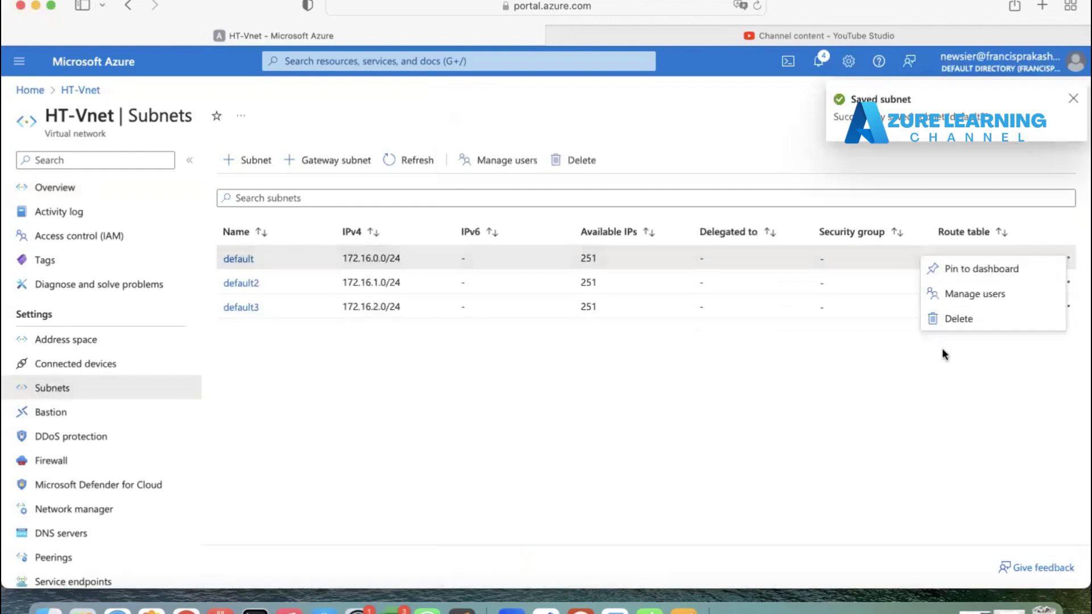
left_click(957, 320)
left_click(875, 342)
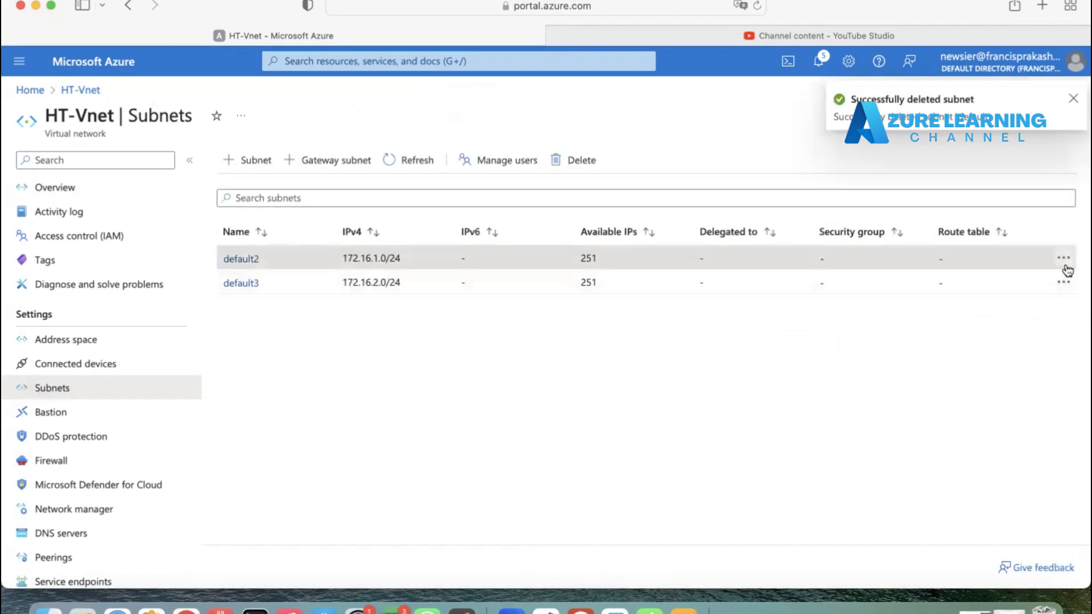
Step: Try to rename subnet default2 to Sub-1 and save
left_click(1063, 263)
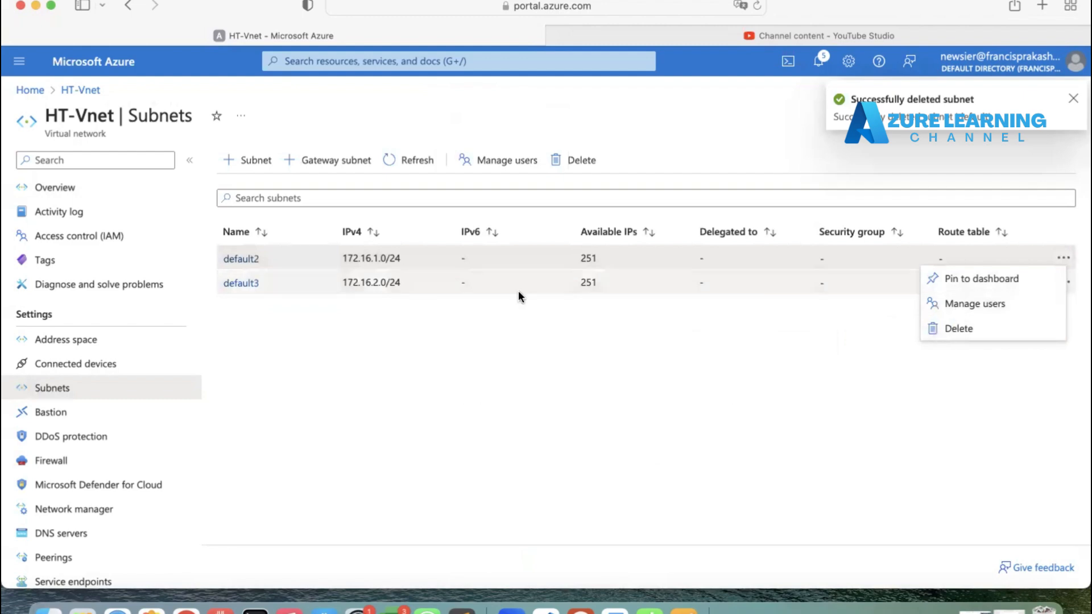
left_click(233, 261)
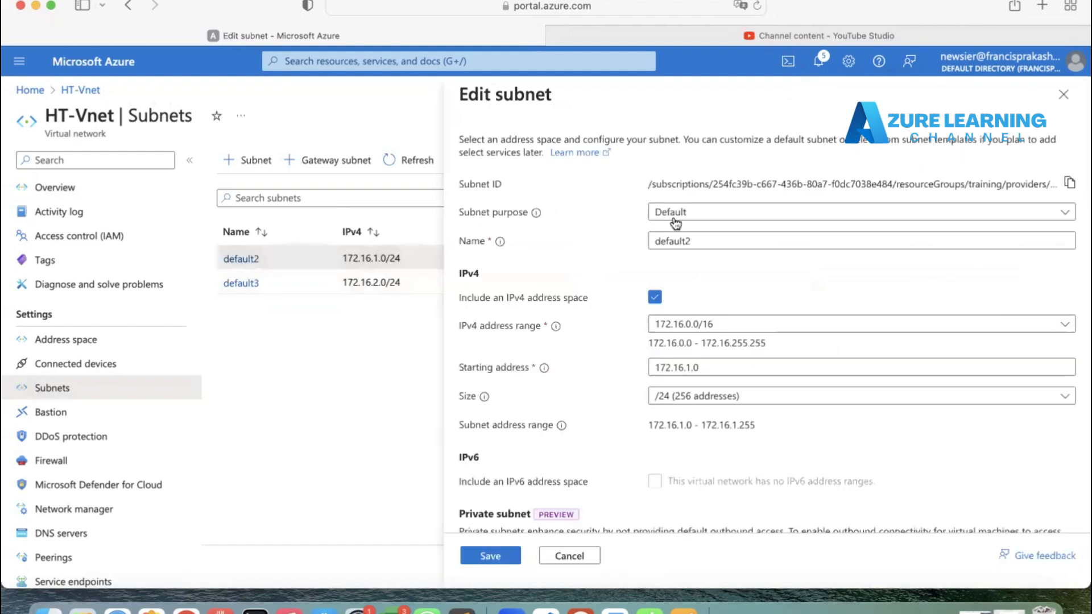
double_click(672, 241)
type("Sub")
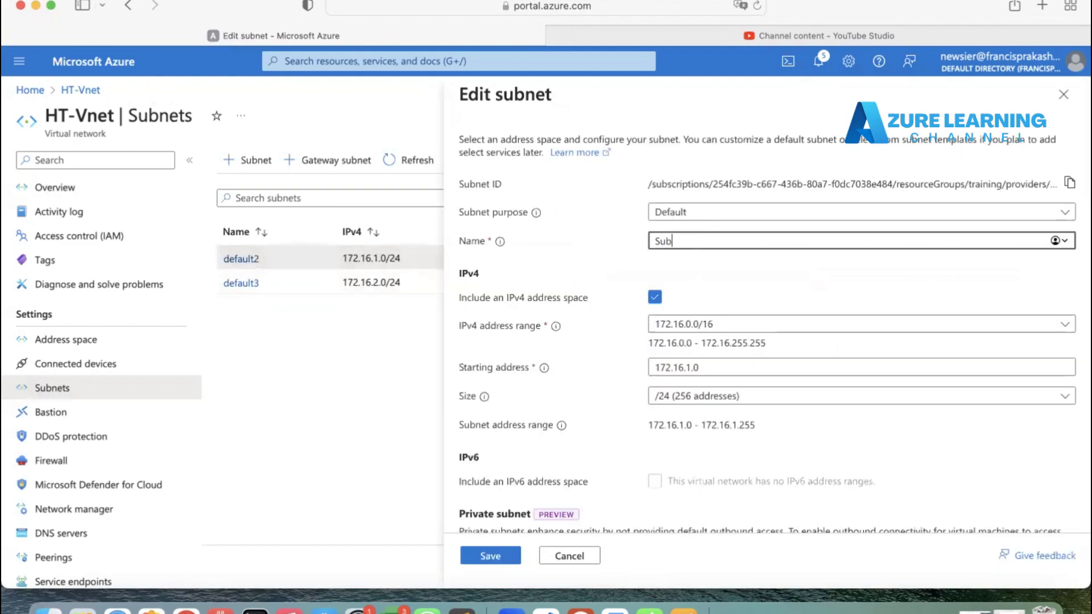
type("-1")
left_click(461, 554)
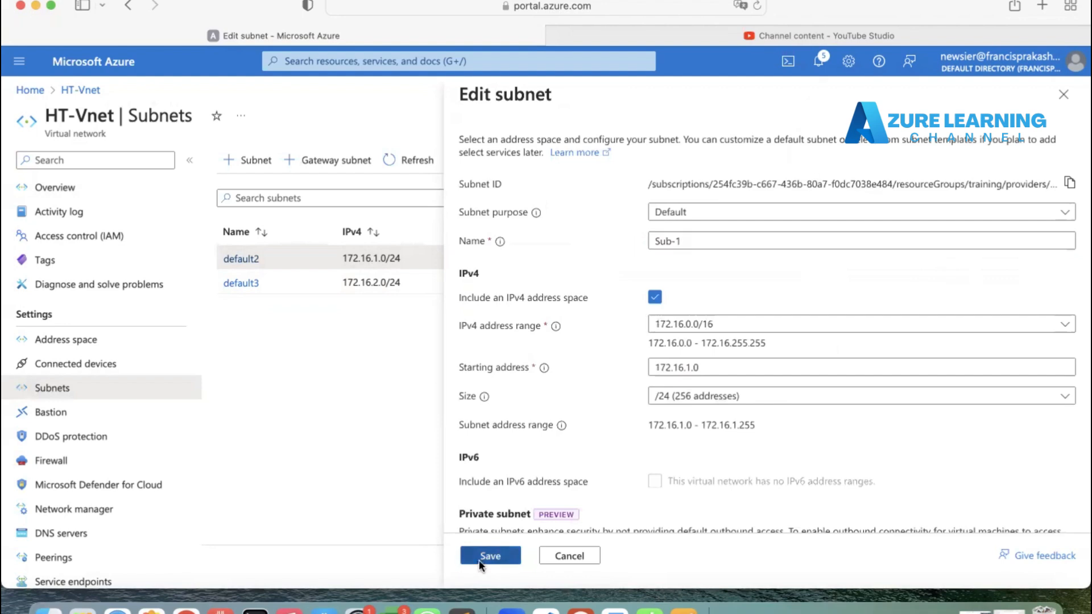
Step: Try to rename subnet default3 to Sub-2 and save
left_click(241, 283)
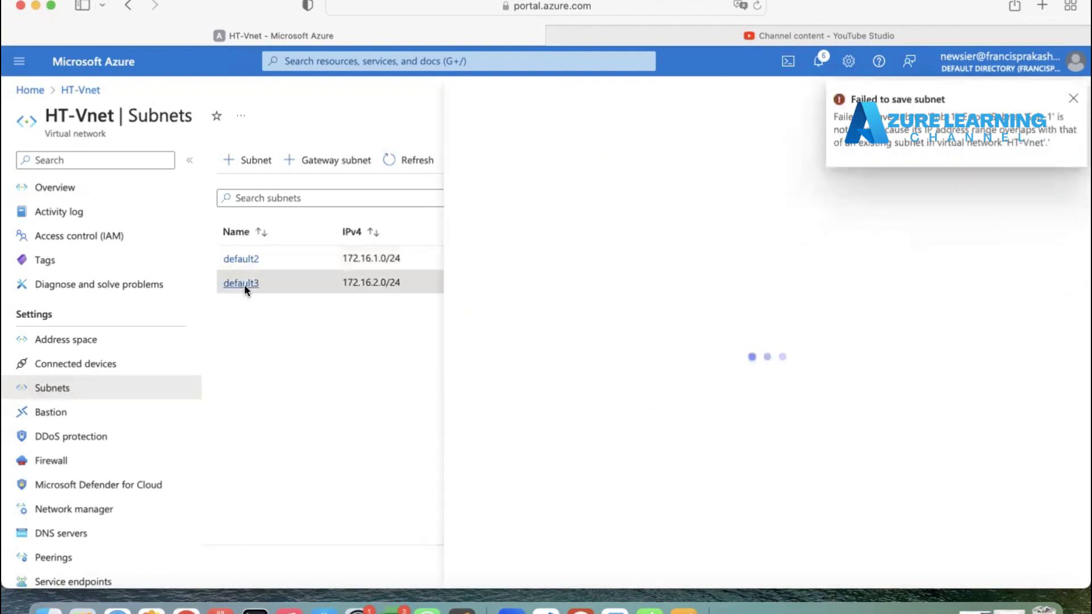
double_click(683, 241)
type("Su")
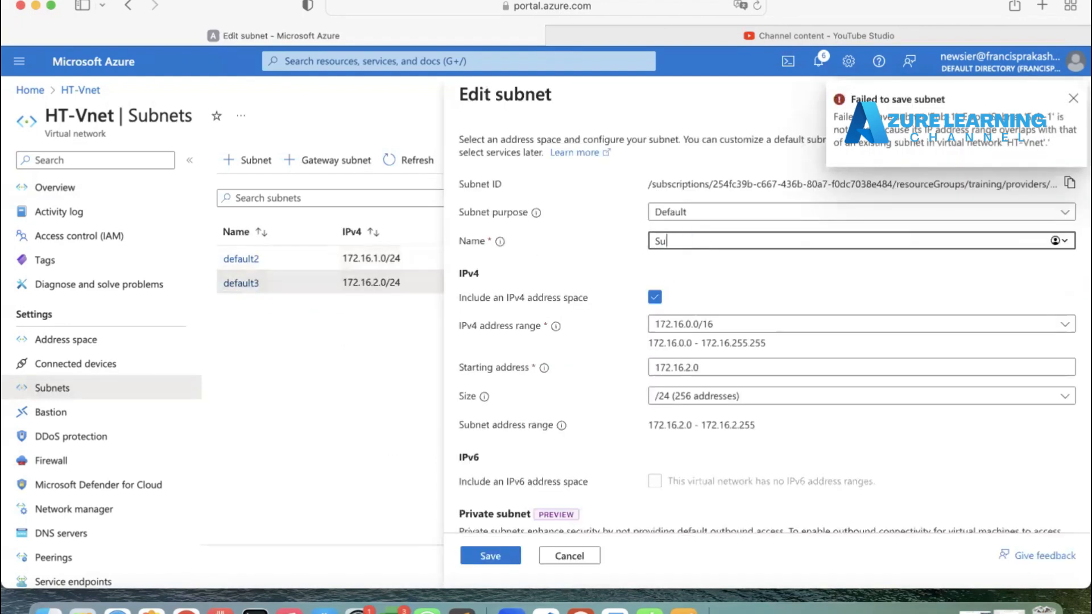
type("b-2")
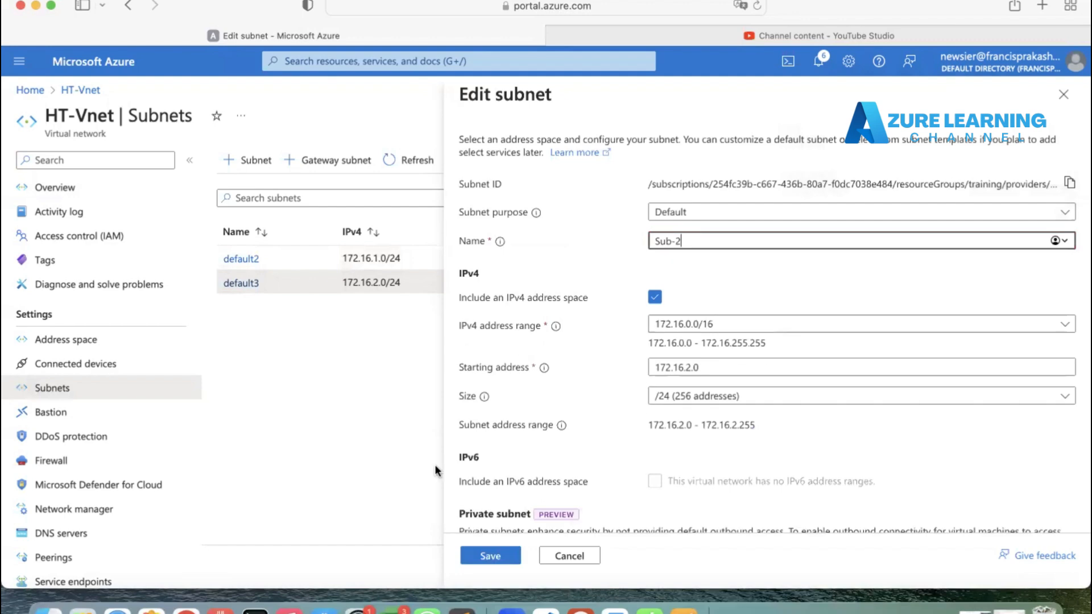
left_click(493, 555)
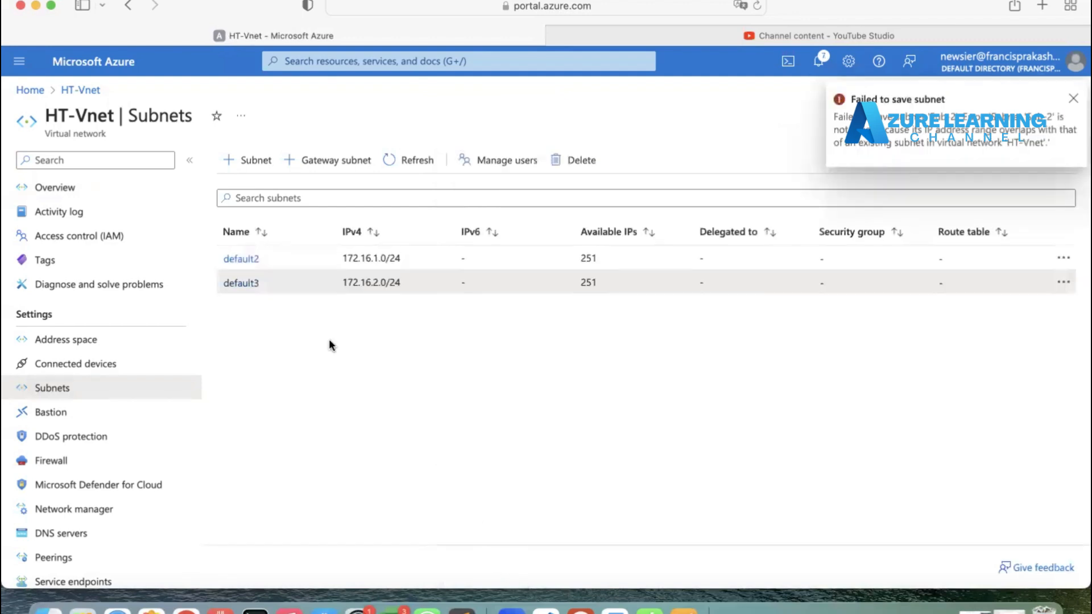
Step: Reload the portal page and refresh the subnet list to check the subnet names
left_click(757, 6)
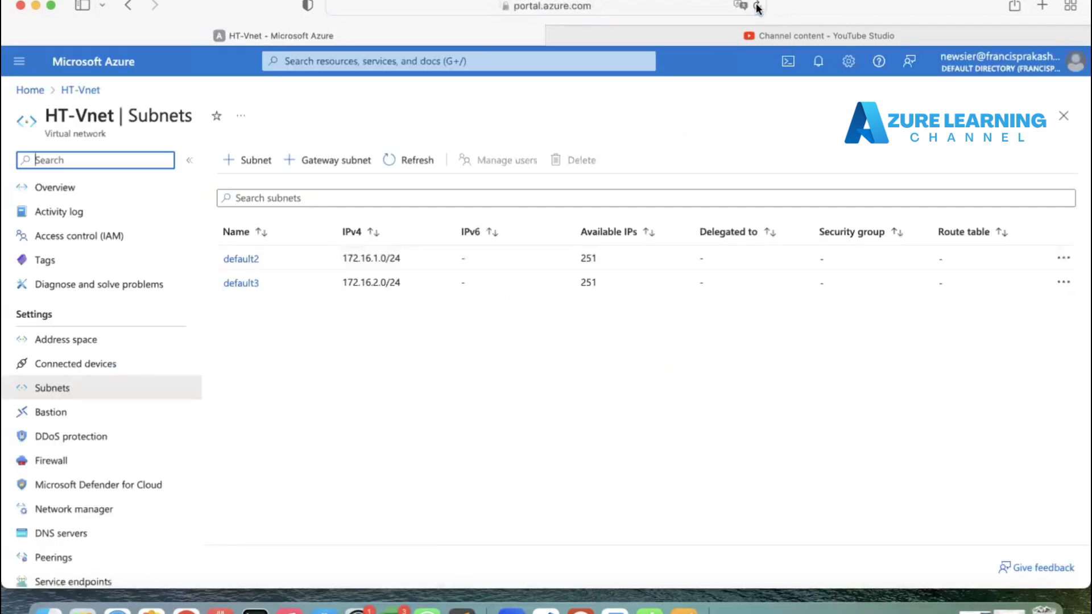
left_click(414, 161)
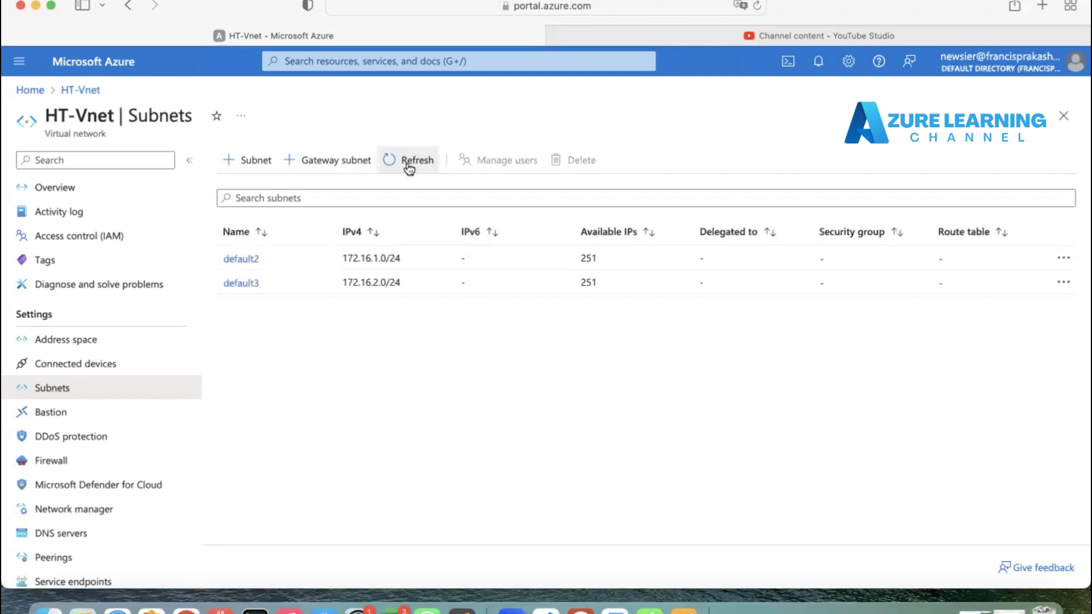
left_click(408, 162)
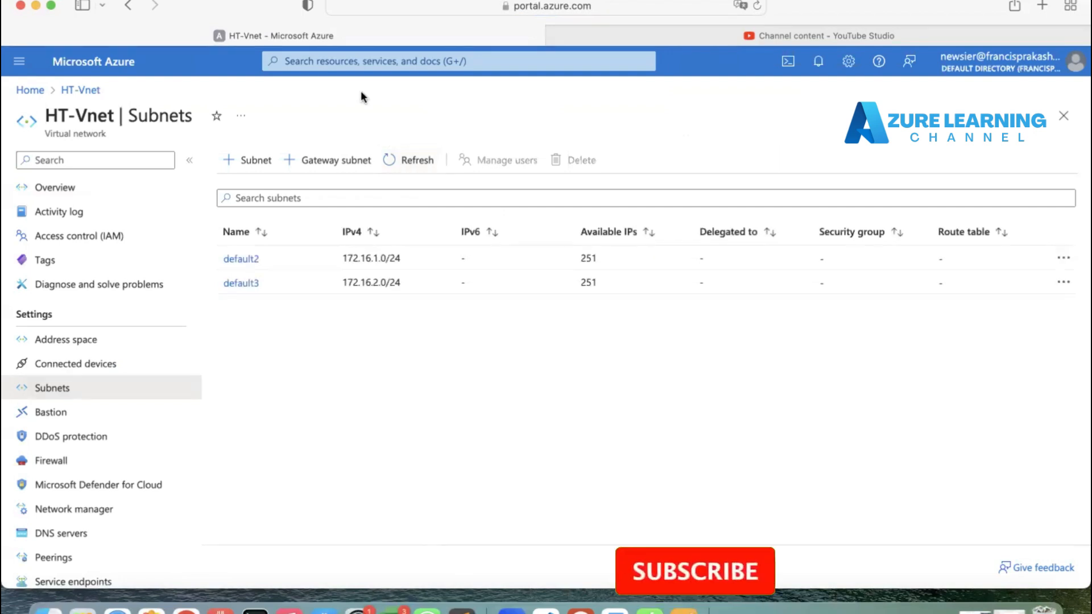
left_click(756, 6)
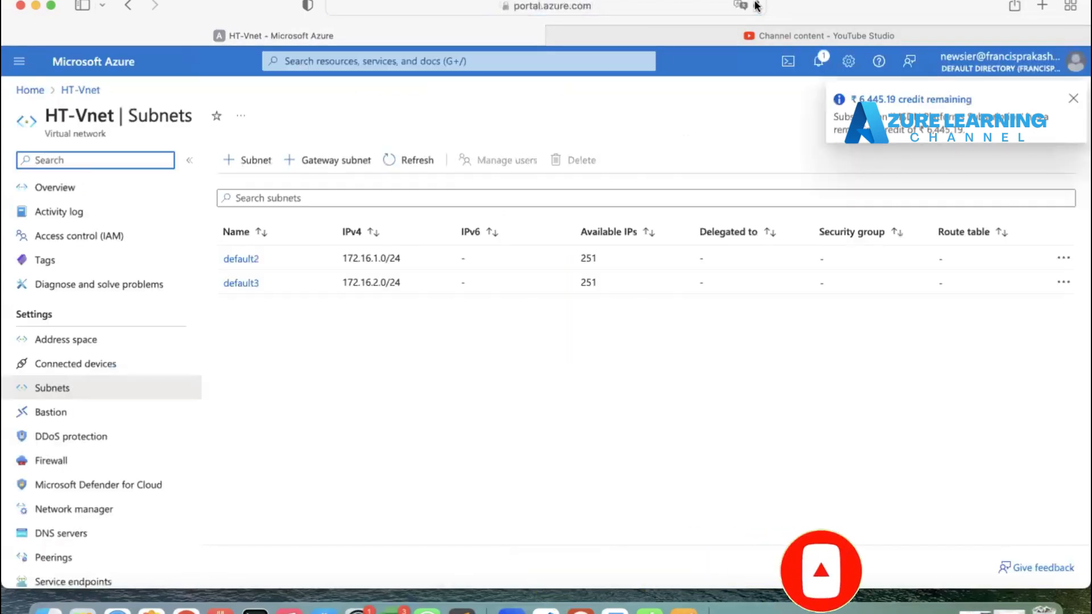
Step: Open the settings of subnets default3 and default2 to check their names, closing each panel
left_click(237, 284)
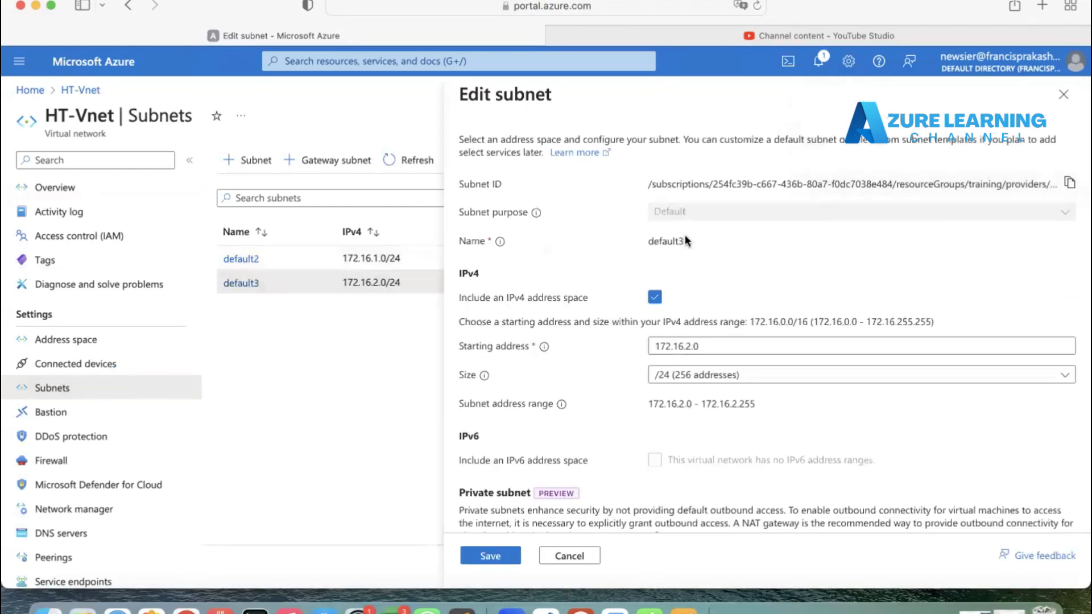
left_click_drag(684, 240, 662, 240)
left_click(1063, 95)
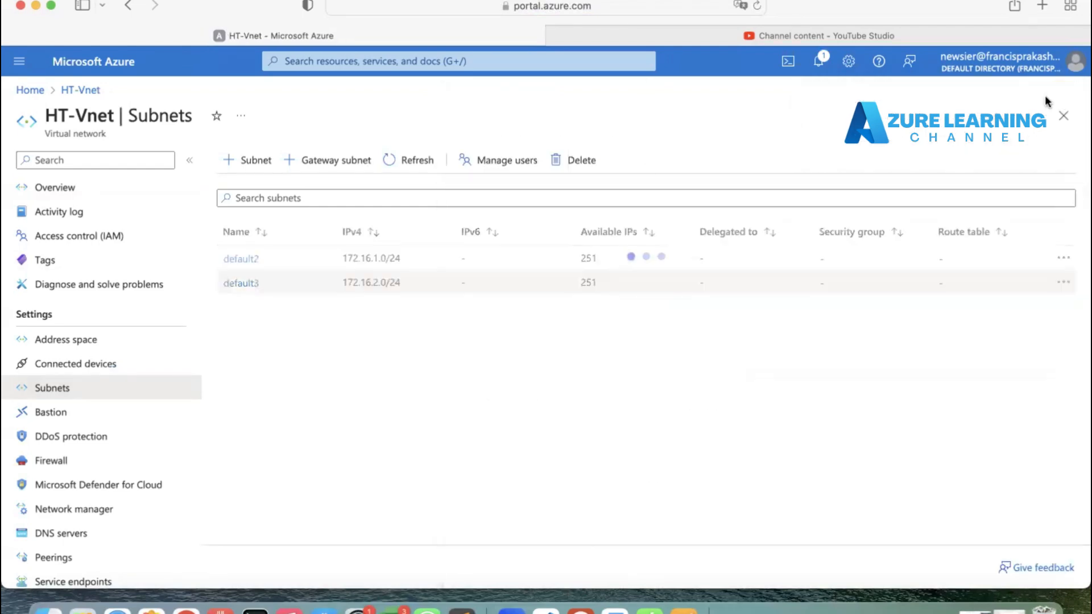
left_click(238, 284)
left_click(240, 258)
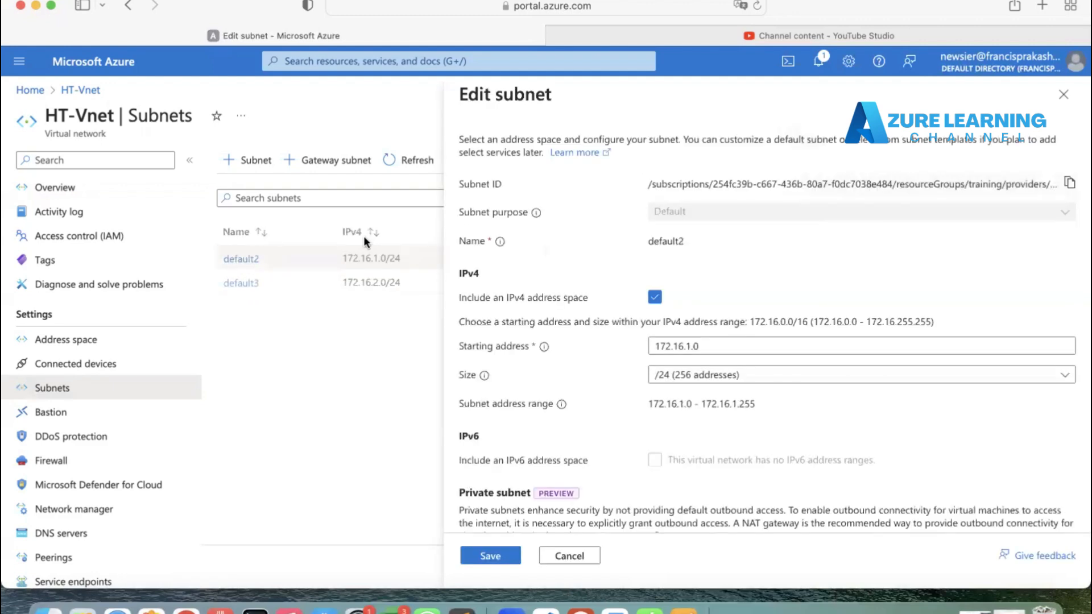
left_click(1068, 94)
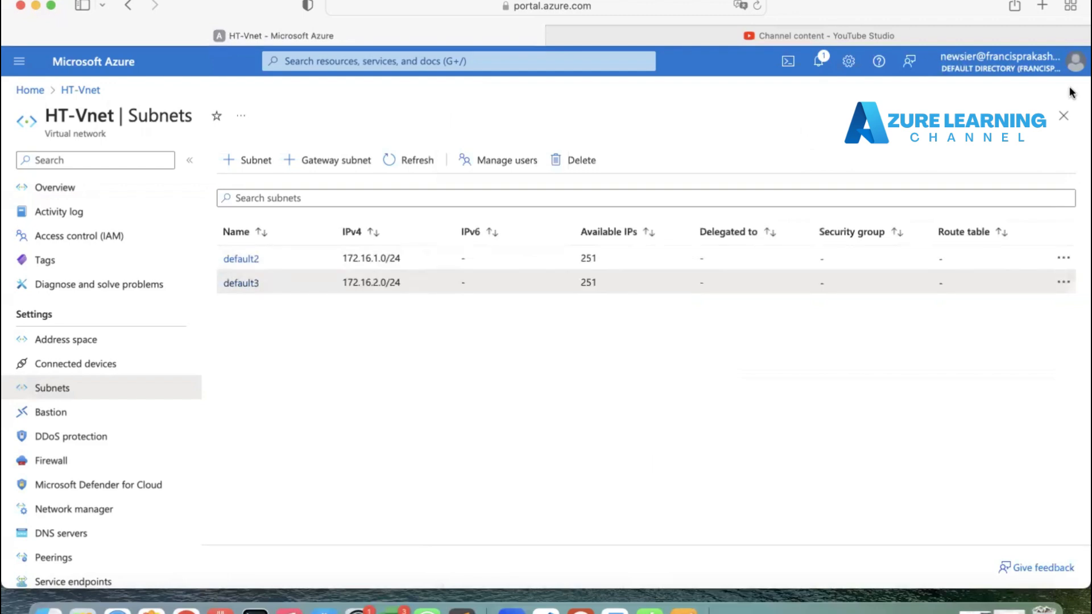
Step: Start creating a new virtual network and choose the training resource group
left_click(21, 91)
left_click(241, 181)
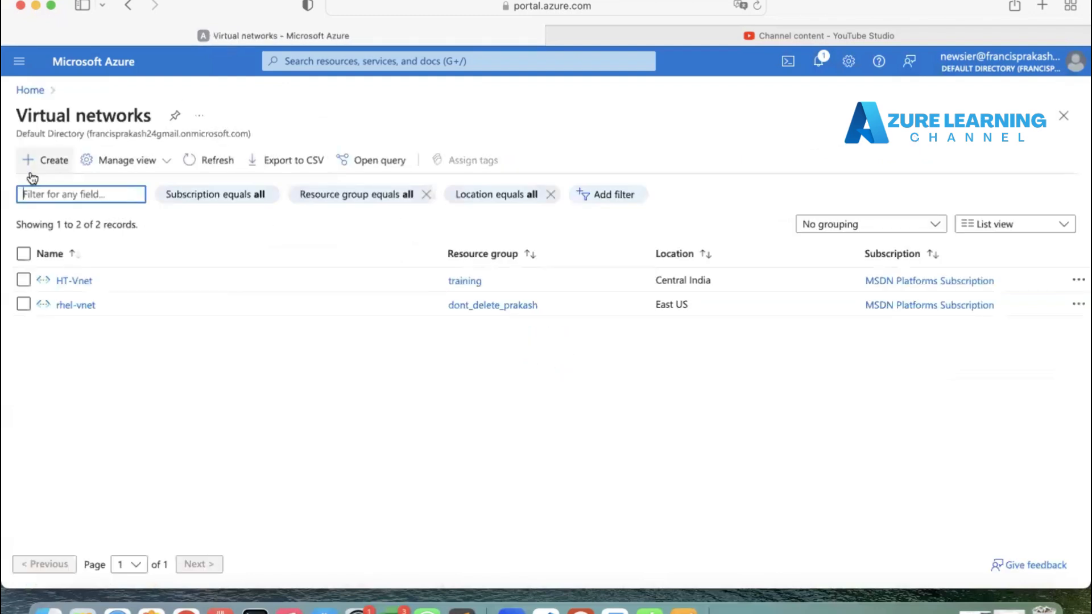
left_click(40, 165)
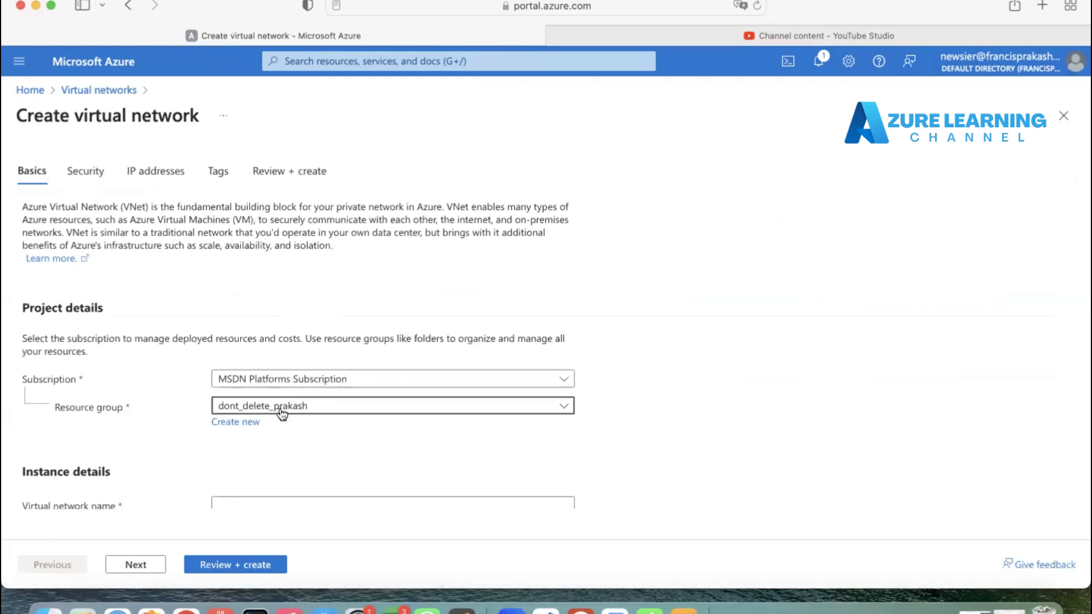
left_click(280, 407)
left_click(179, 437)
scroll(176, 438, "down", 2)
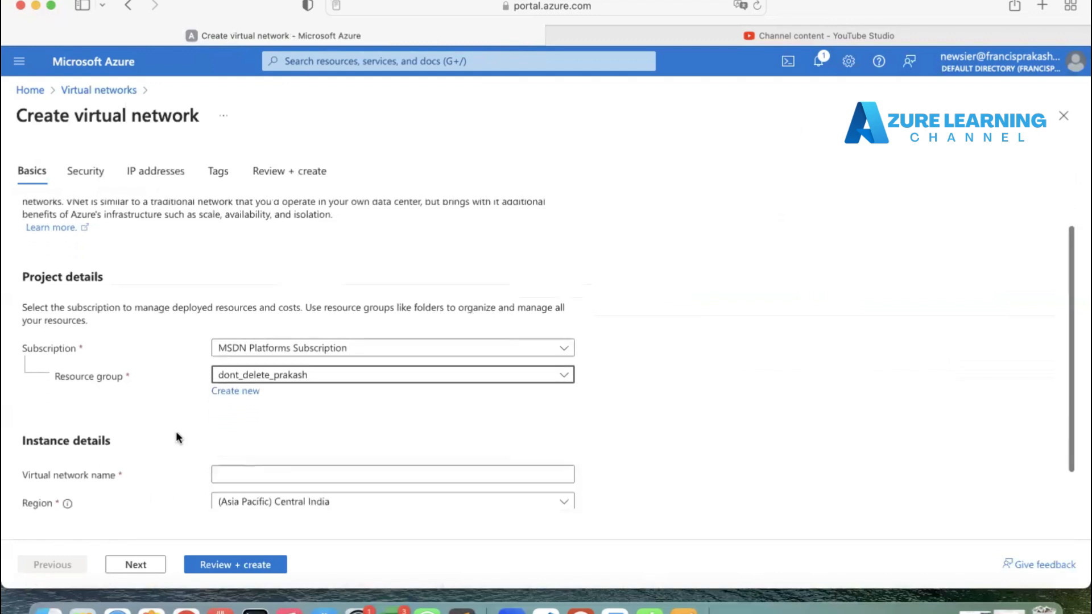
left_click(304, 329)
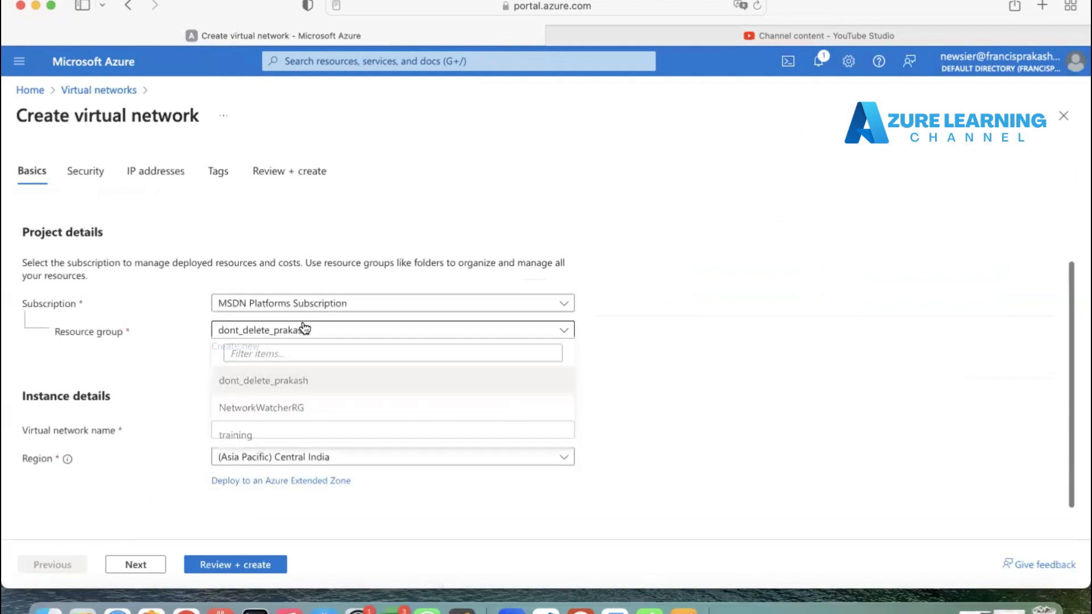
left_click(253, 438)
Step: Name the virtual network TVS-Vnet and set its region to (US) East US
left_click(240, 434)
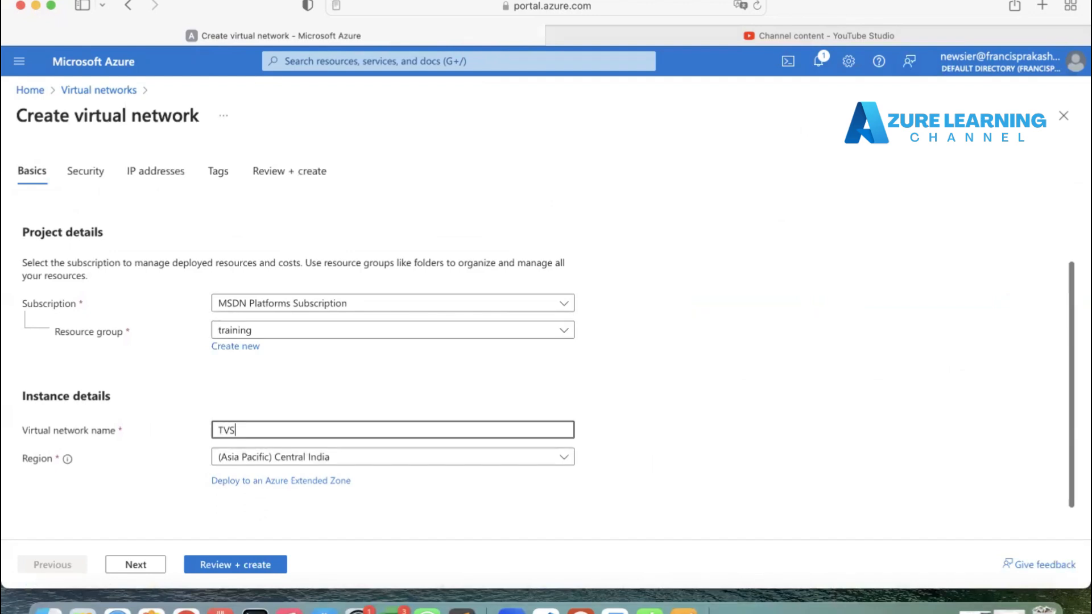
type("TVS-Vnet")
left_click(343, 458)
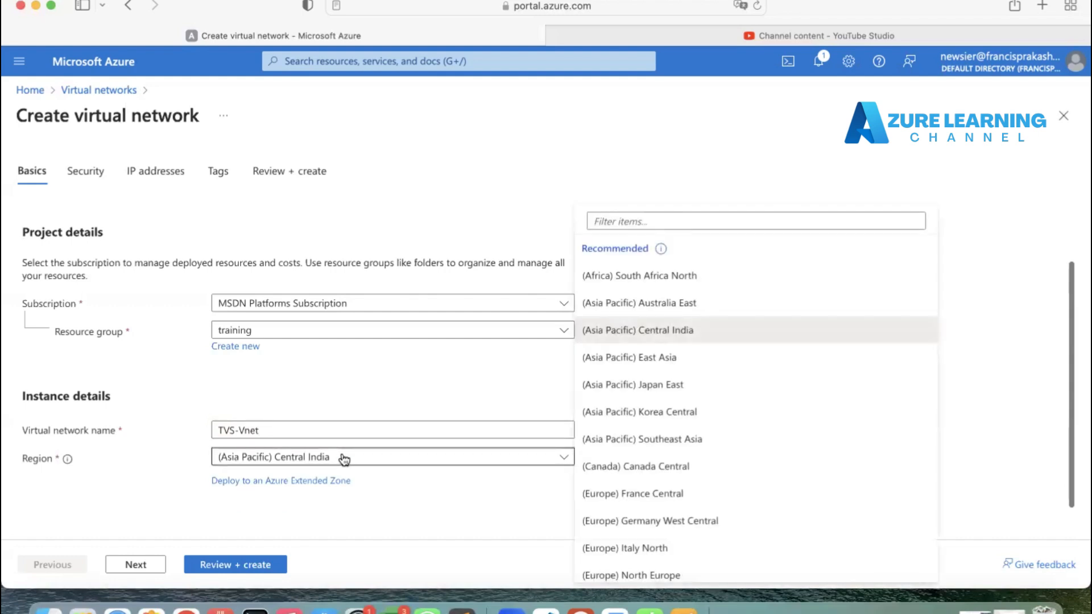
scroll(660, 511, "down", 1)
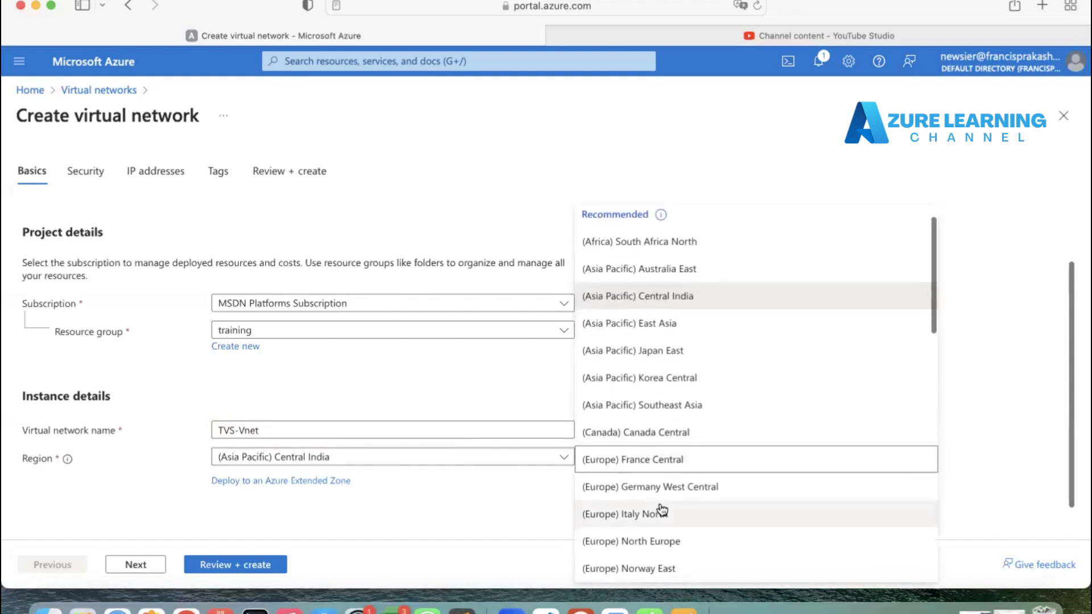
scroll(661, 510, "down", 6)
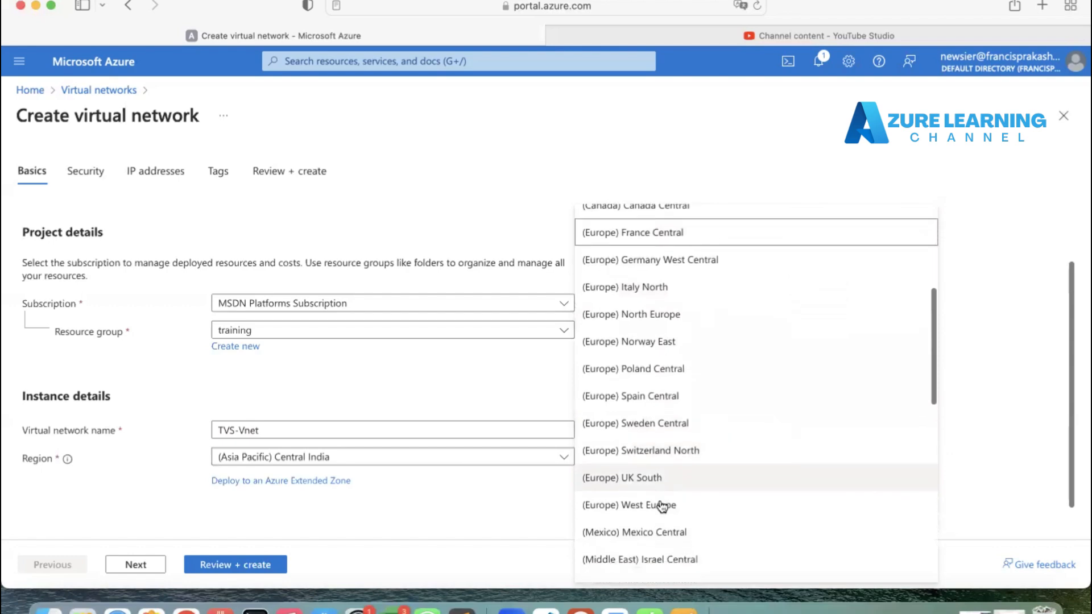
scroll(661, 506, "down", 5)
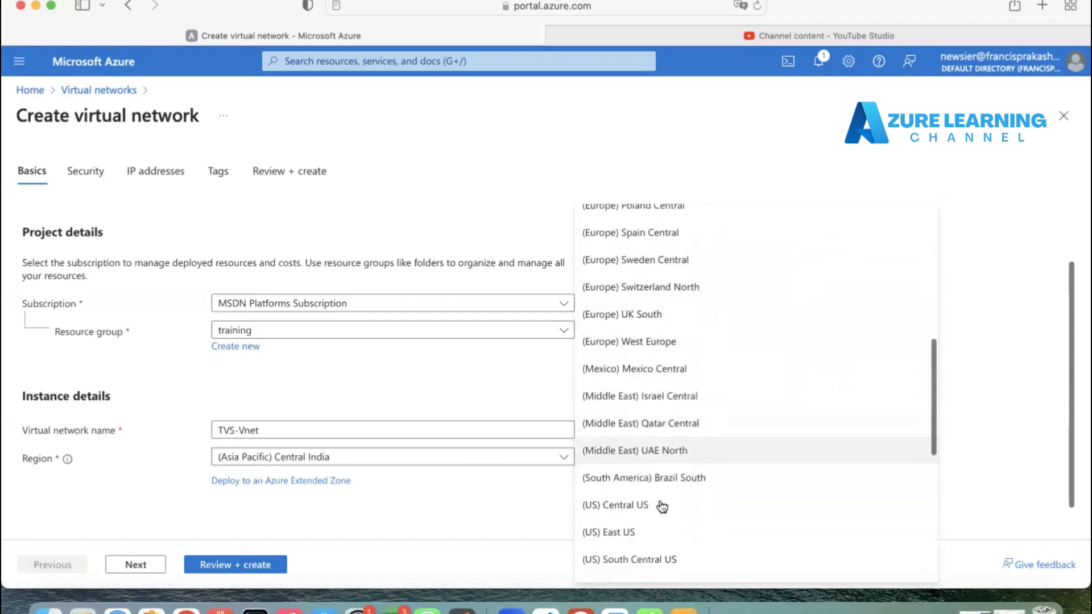
scroll(661, 506, "down", 3)
left_click(642, 453)
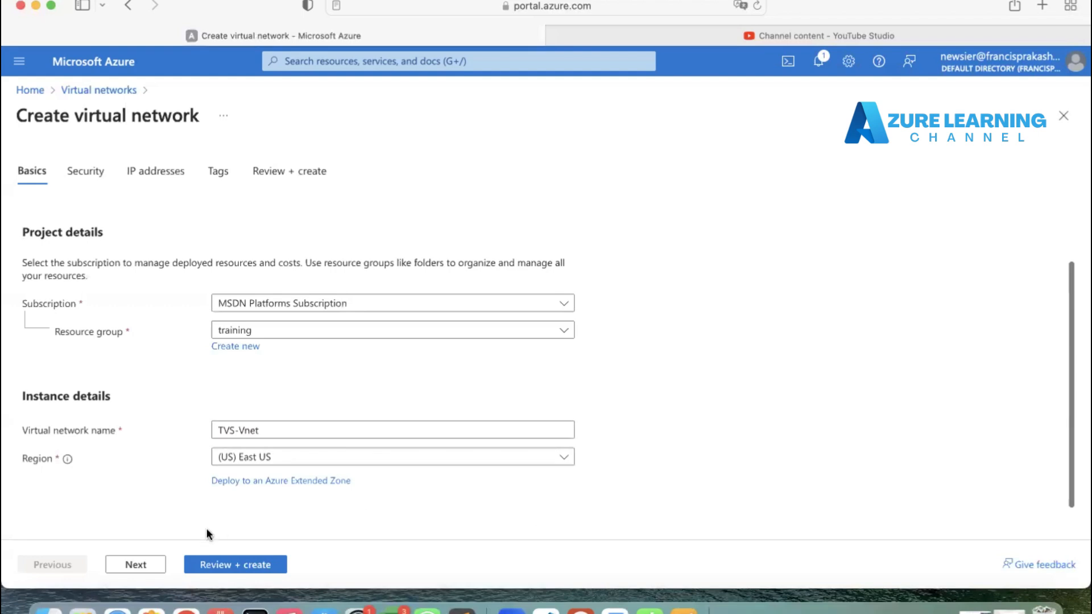
Step: Set the network's IPv4 address space to 10.10.10.0 with a /24 size
left_click(135, 567)
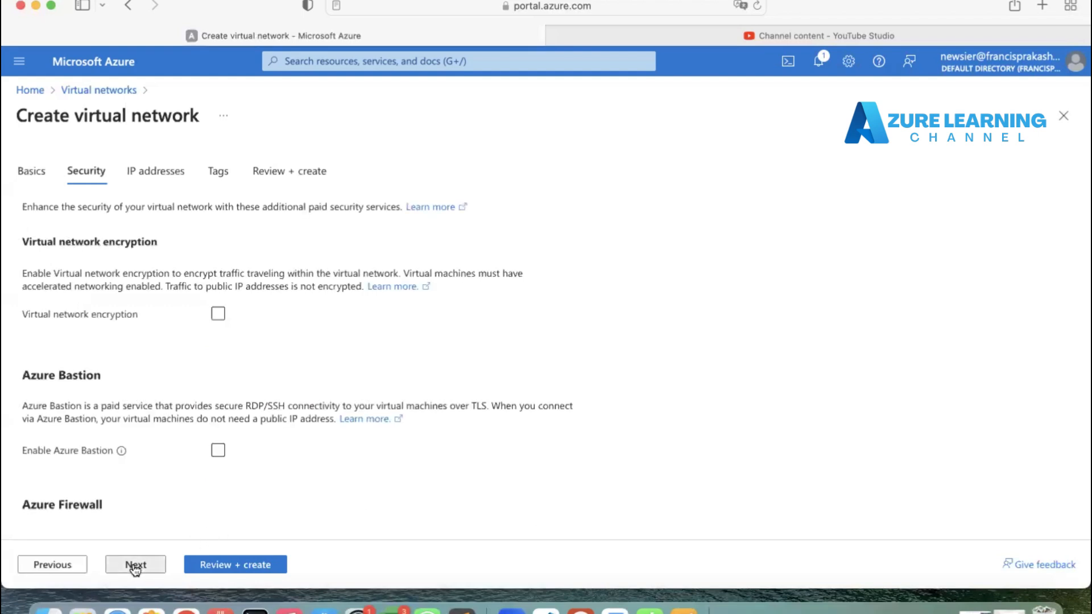
left_click(135, 565)
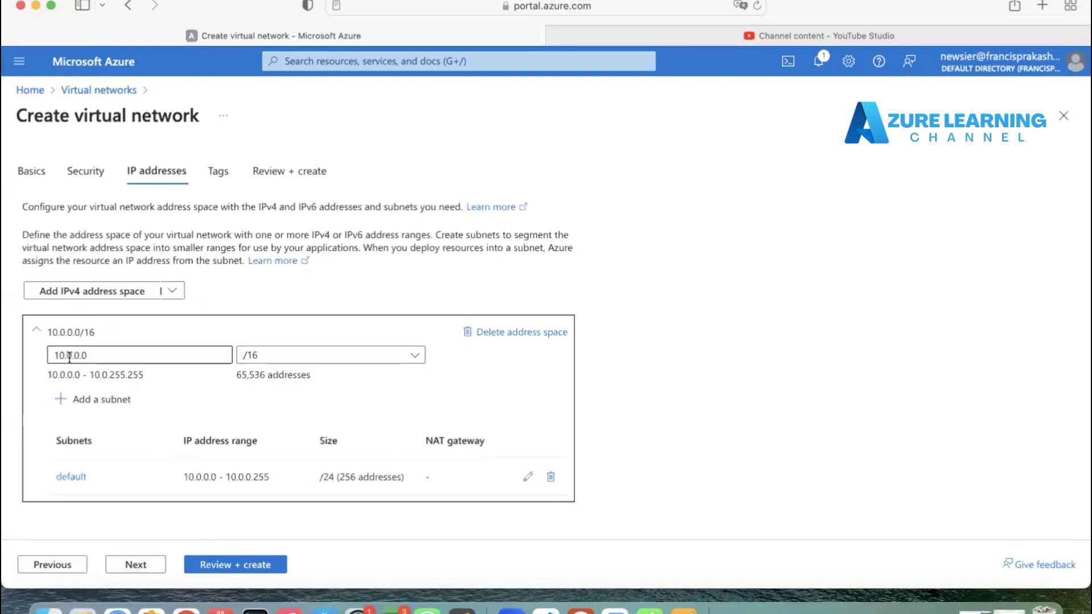
left_click(105, 355)
left_click_drag(104, 356, 7, 353)
type("10")
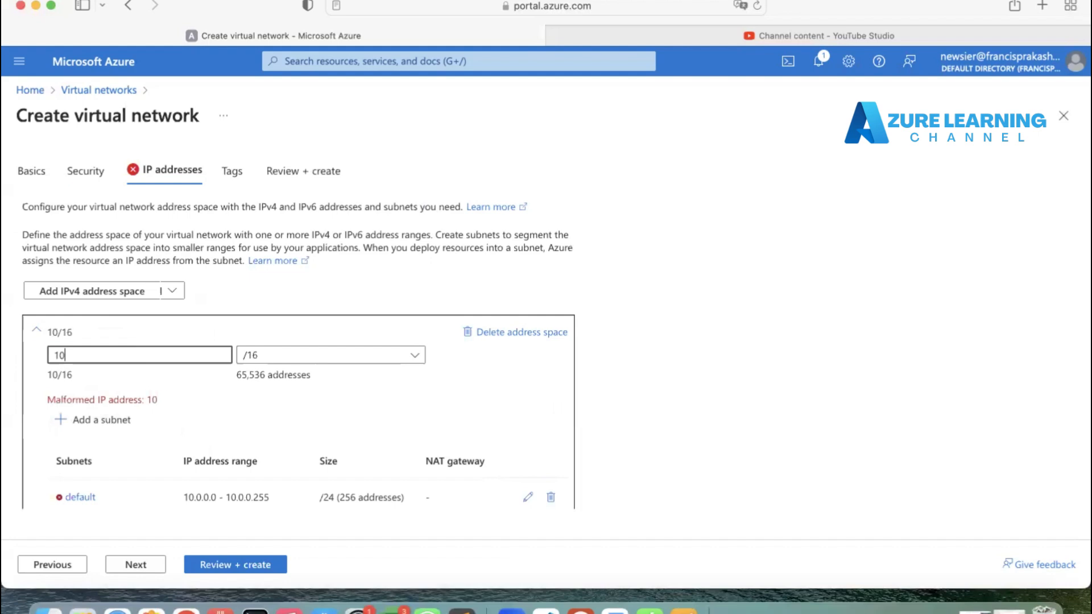
type(".10.10.0")
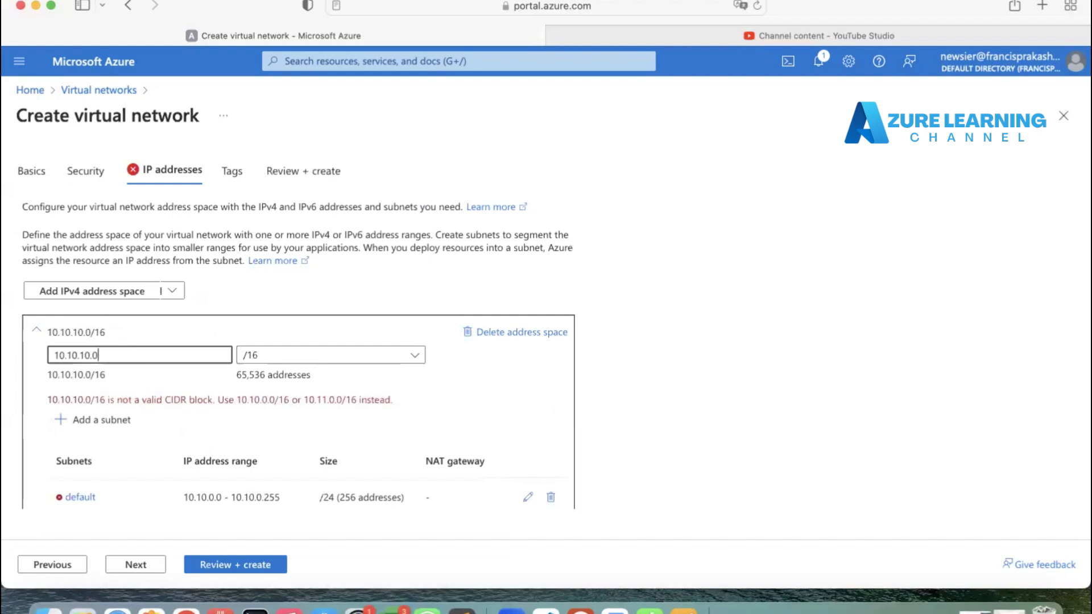
left_click(300, 362)
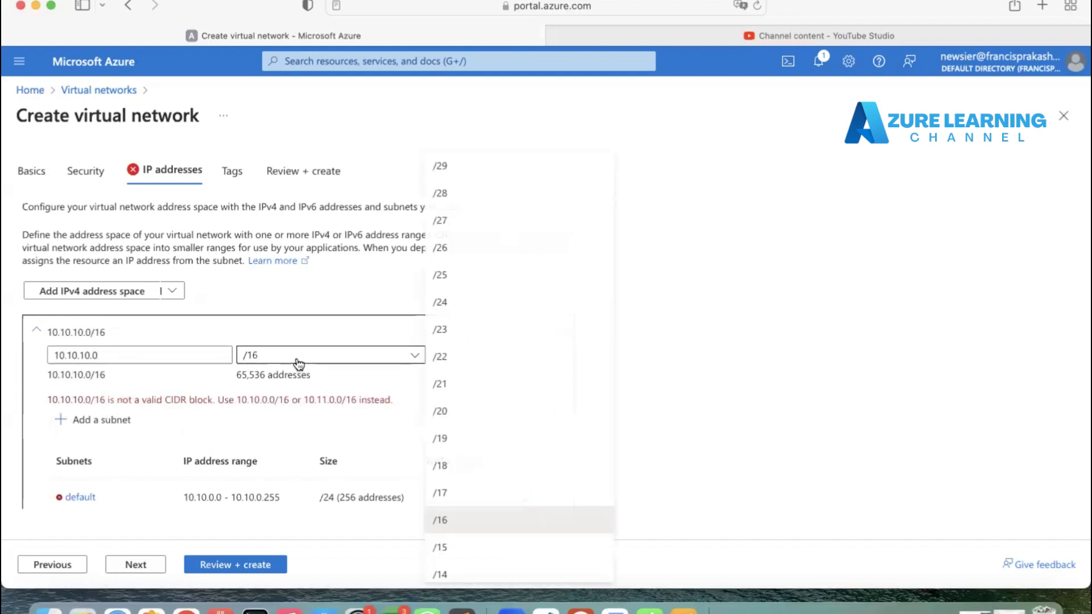
left_click(466, 325)
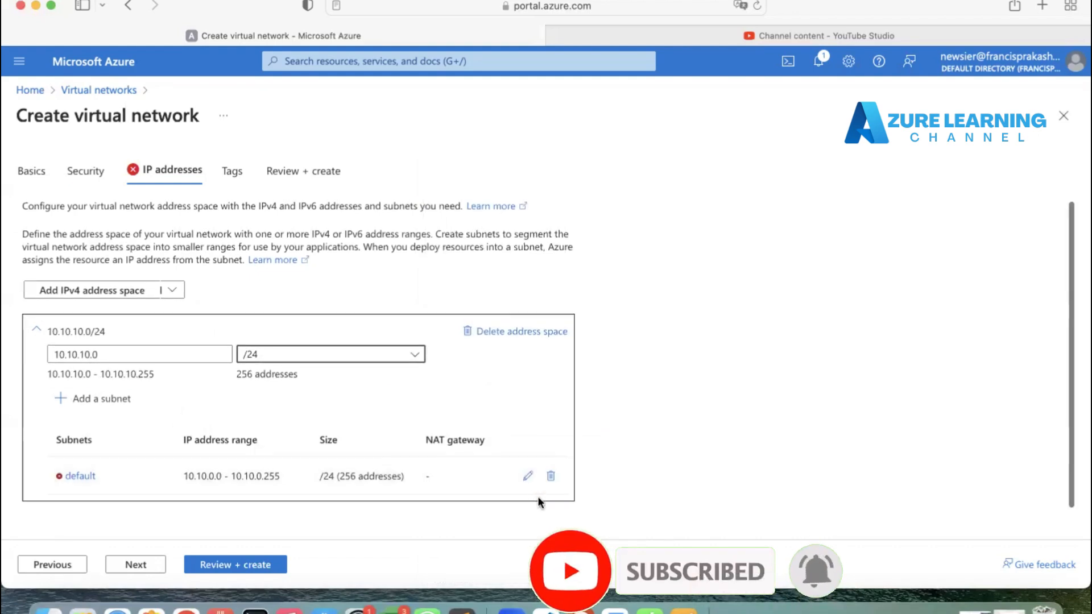
Step: Delete the default subnet, then review and create the virtual network
left_click(550, 475)
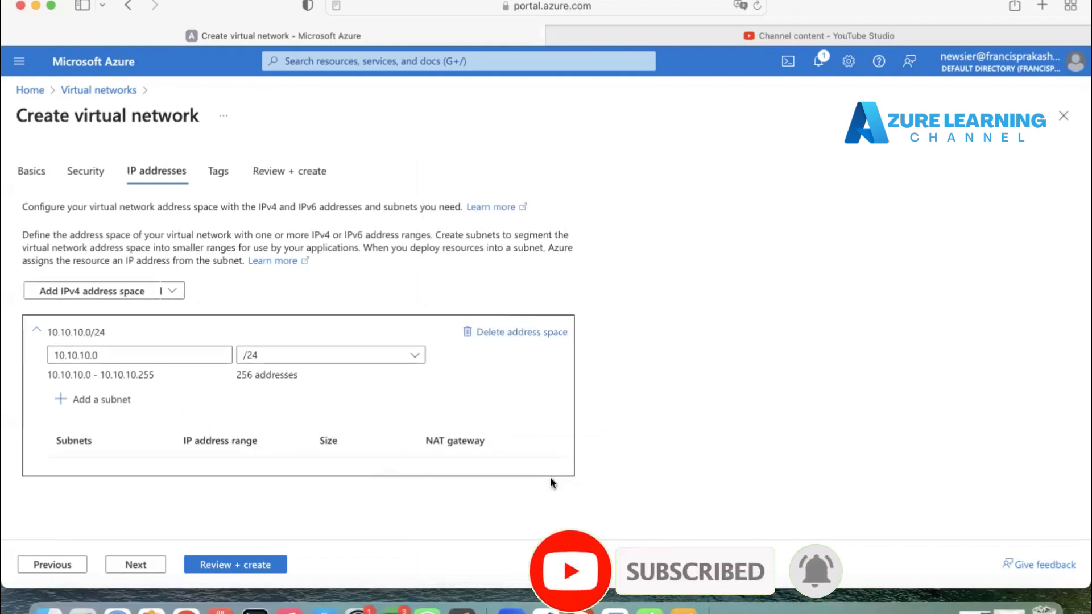
left_click(228, 564)
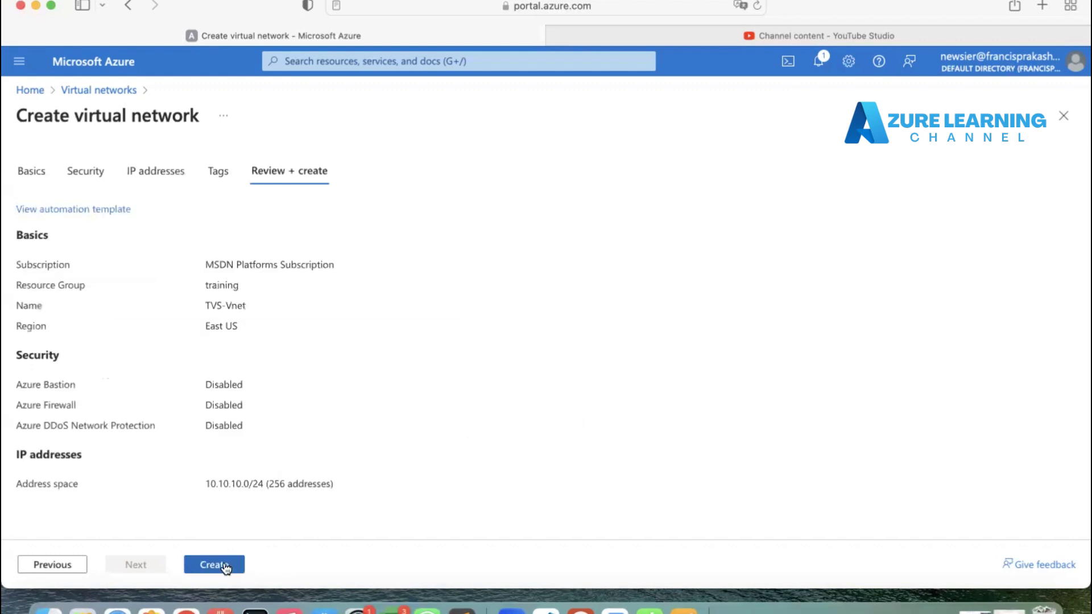
left_click(224, 563)
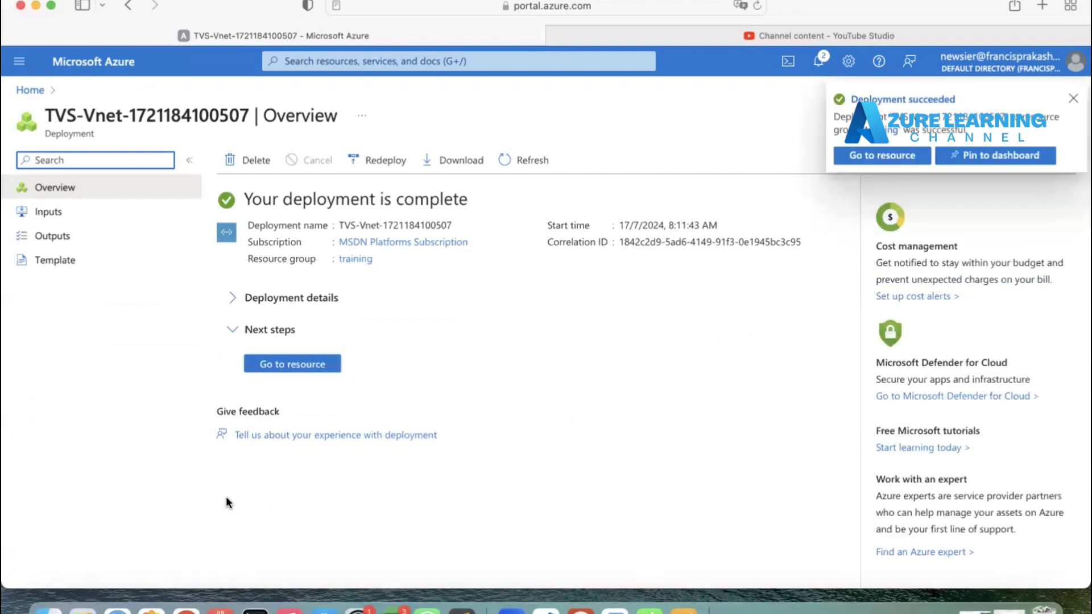
Step: Open the new TVS-Vnet resource and view its address space and subnets
left_click(285, 363)
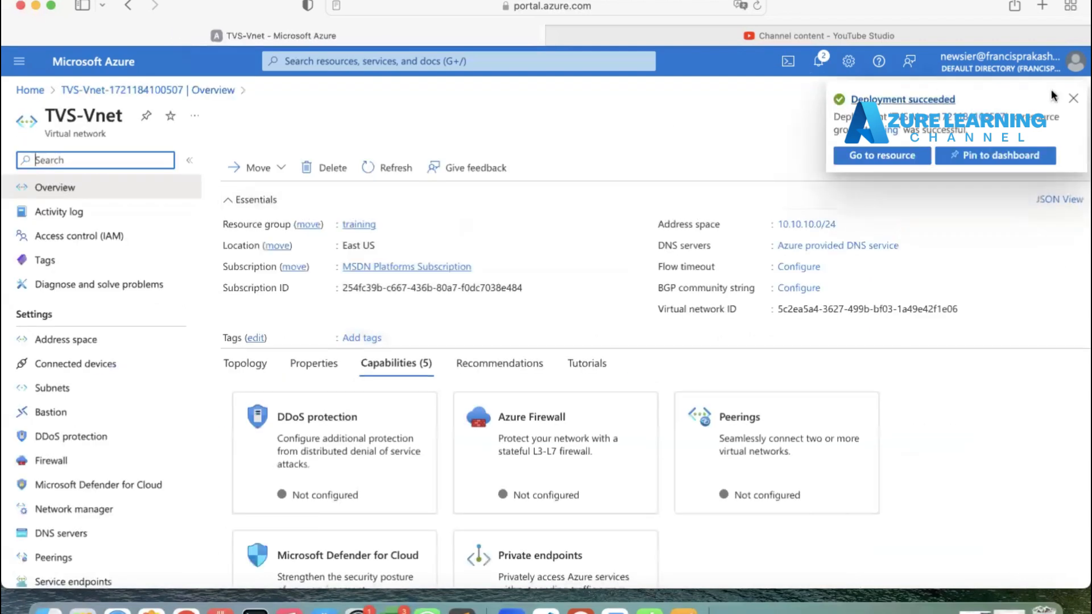
left_click(1073, 99)
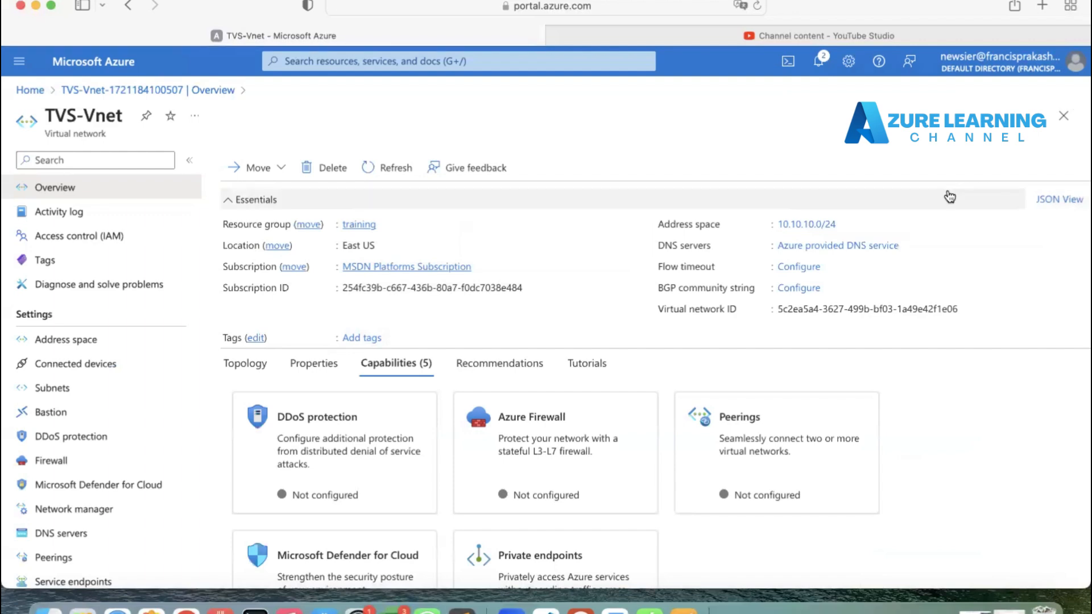
left_click(96, 348)
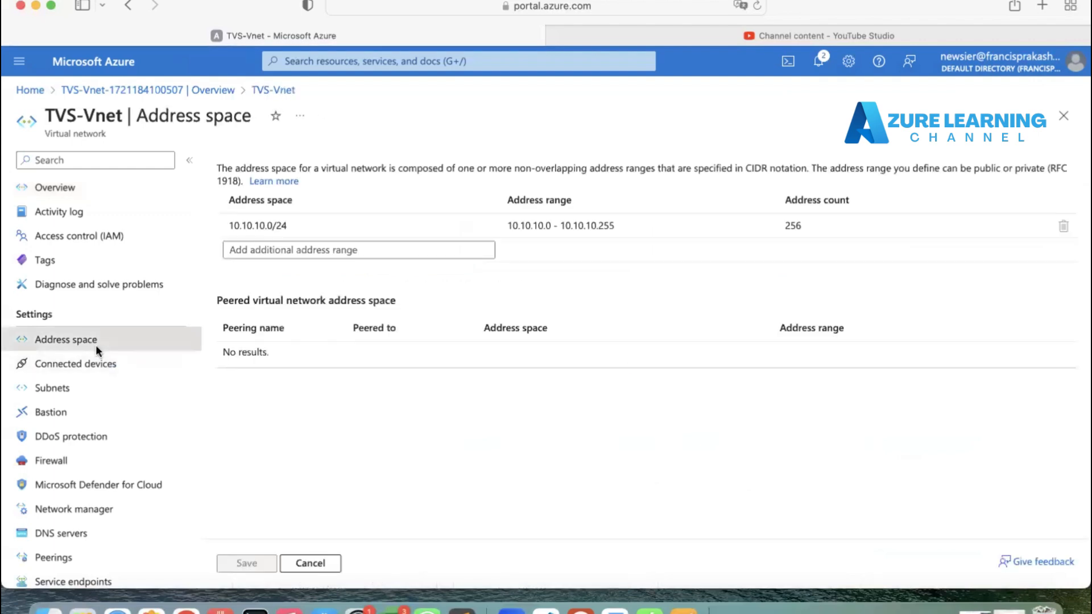
left_click(70, 398)
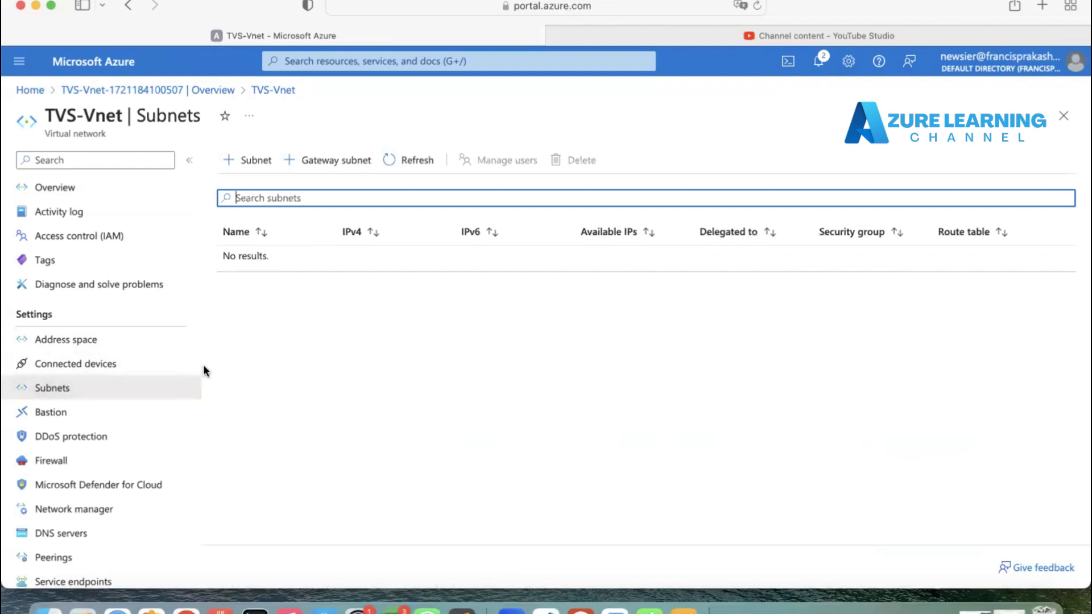
Step: Add a subnet named Web-sub starting at 10.10.10.0 with a /25 (128 addresses) size
left_click(245, 161)
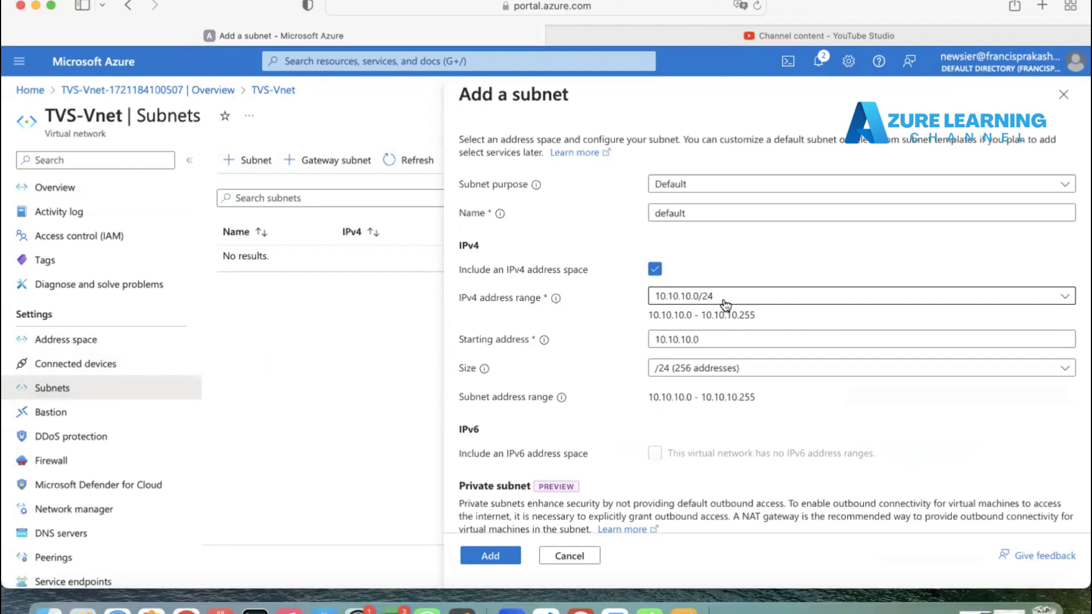
double_click(694, 213)
type("Web")
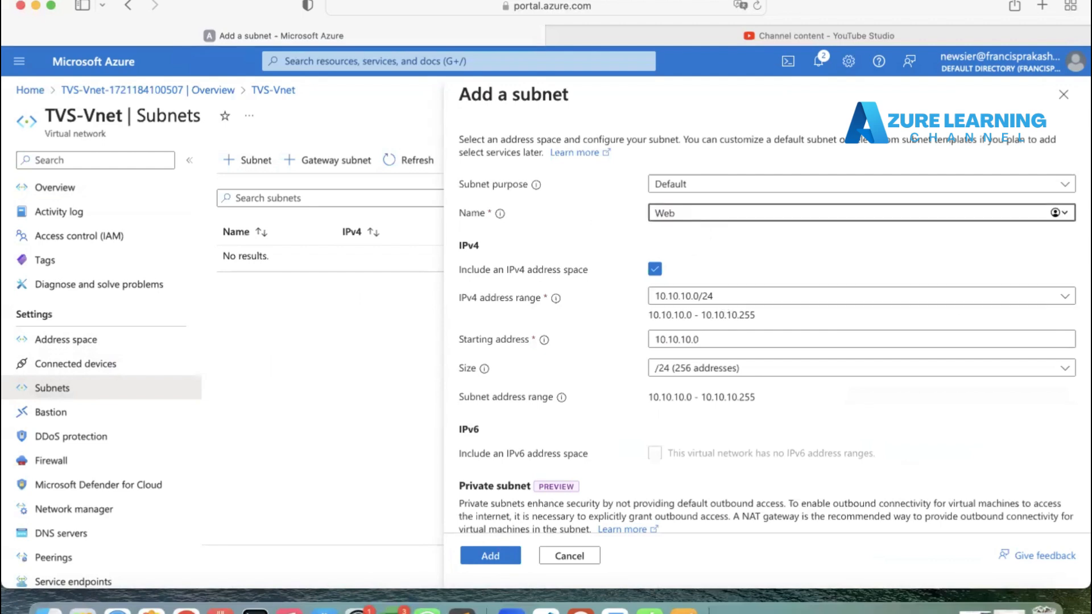
type("-sub")
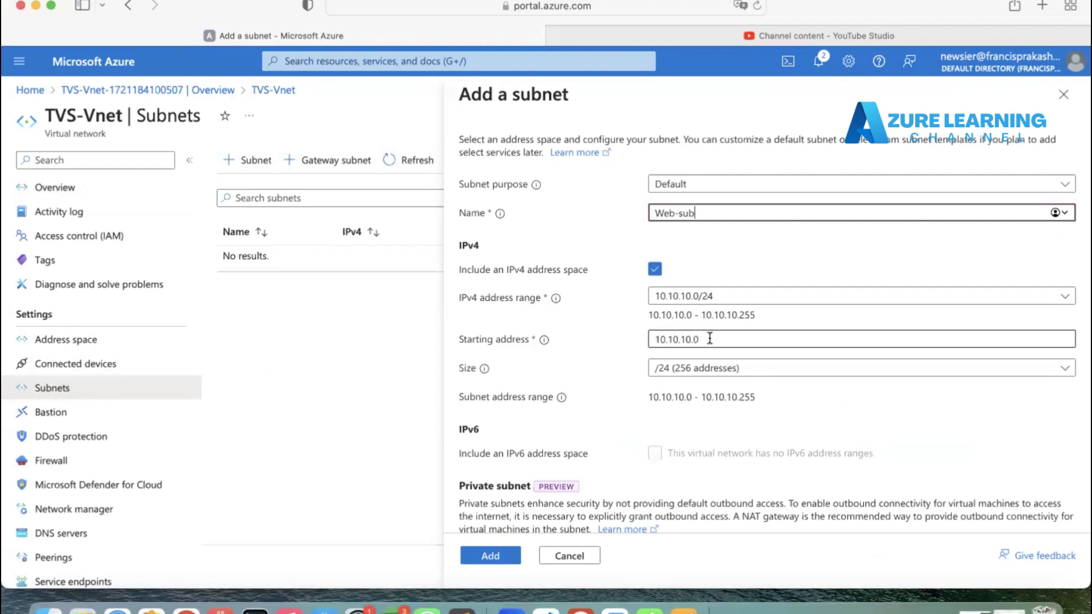
left_click(678, 372)
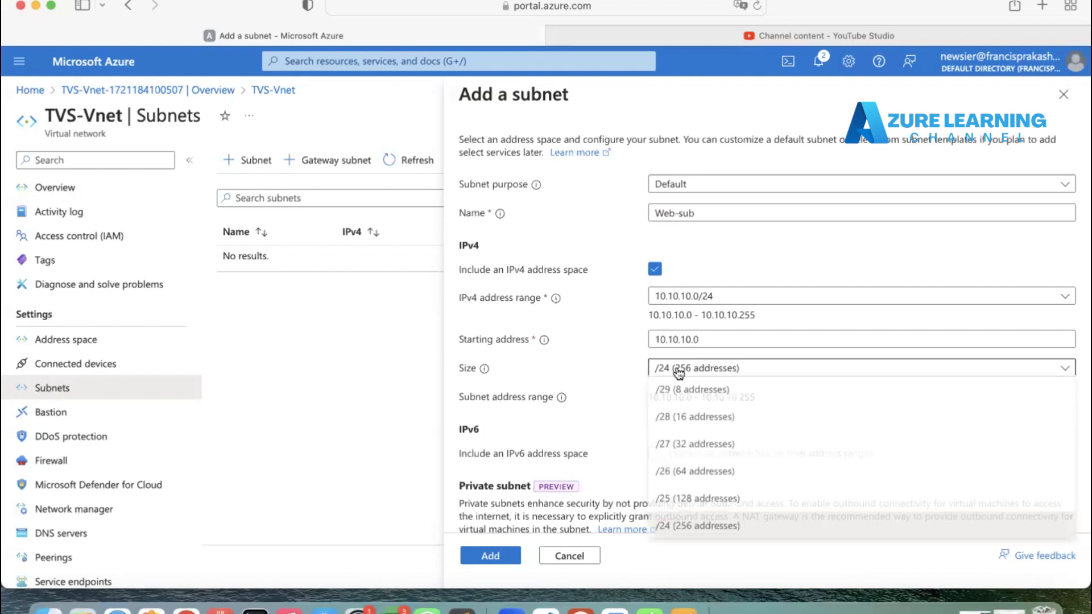
left_click(694, 501)
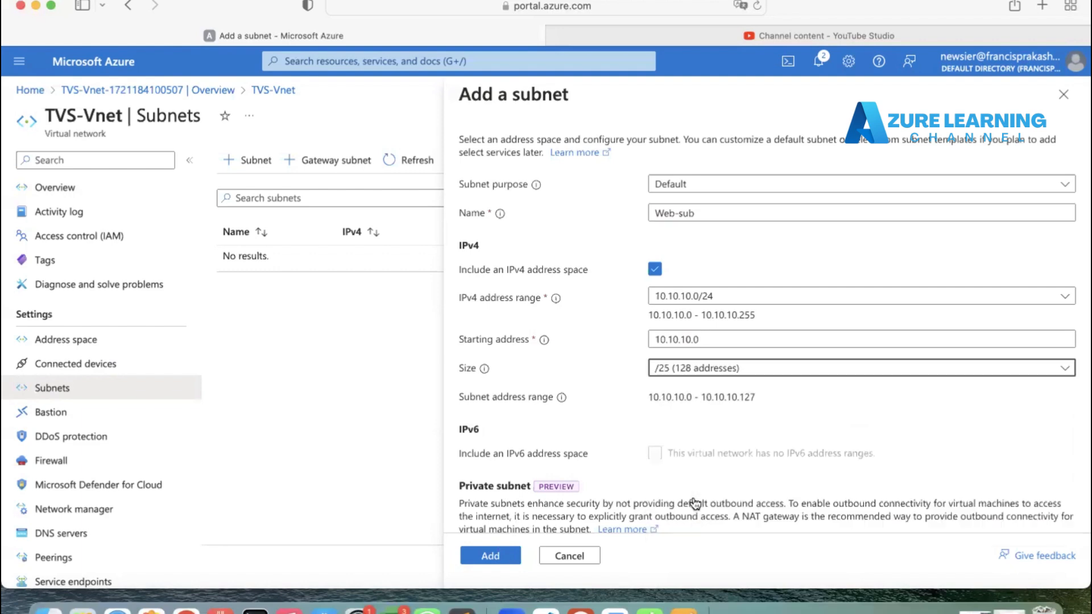
scroll(699, 455, "down", 2)
right_click(692, 457)
key("Escape")
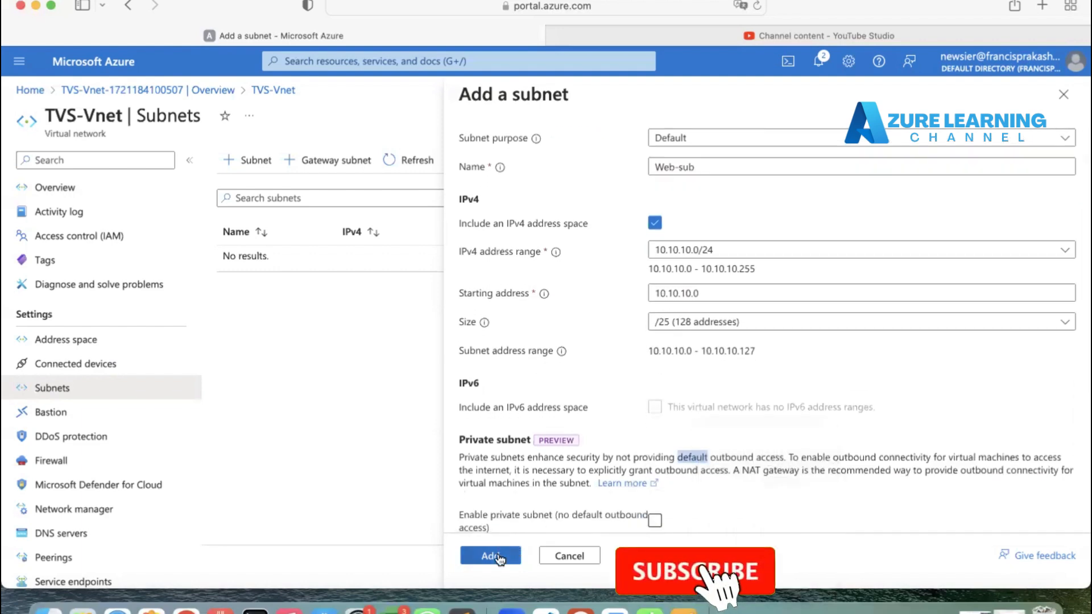
left_click(497, 557)
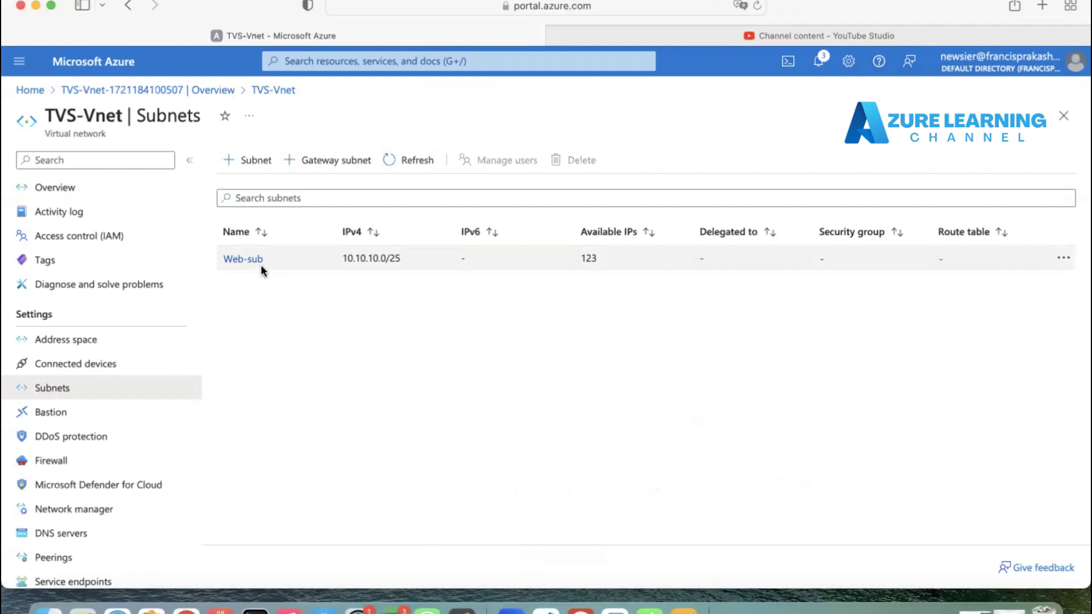
Step: Start adding a new subnet to TVS-Vnet and name it DB-Sub
left_click(262, 176)
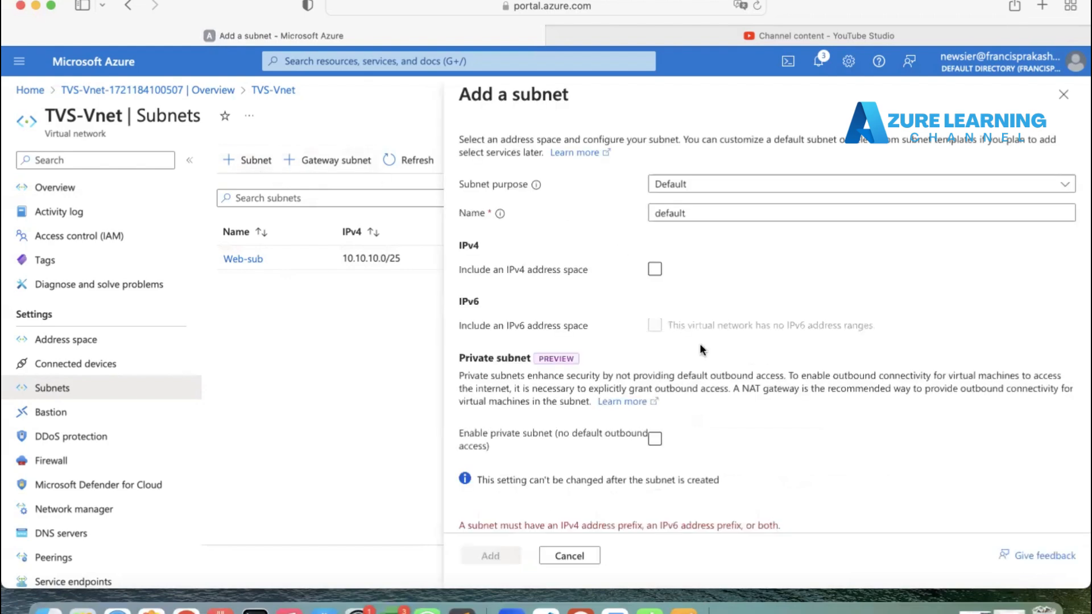
left_click(682, 213)
left_click_drag(683, 213, 623, 212)
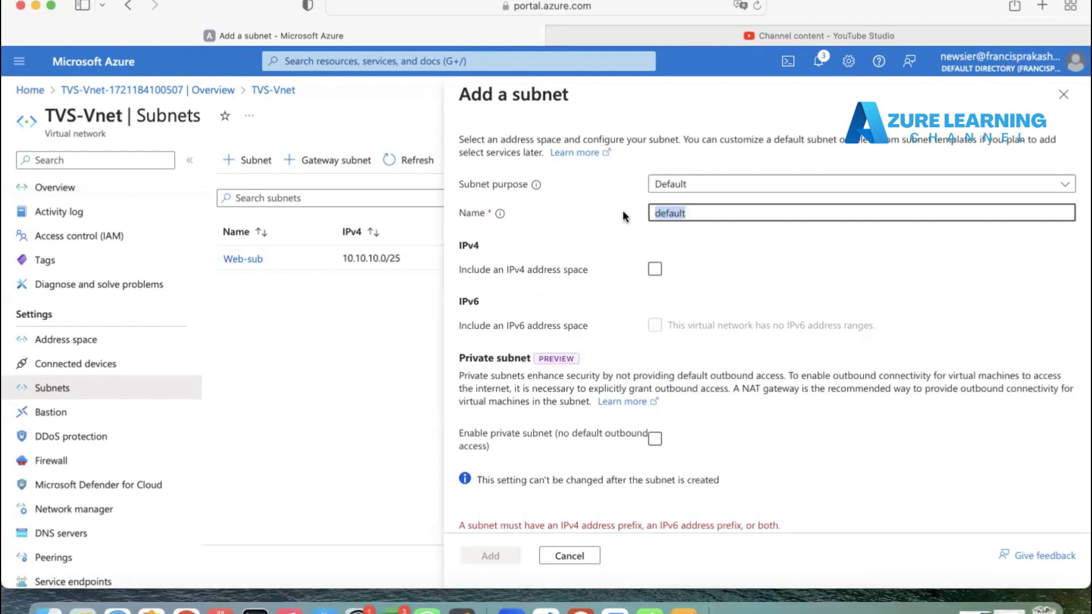
type("DB-Sub")
Step: Include an IPv4 address space for the subnet starting at 10.10.10.128 with a /25 (128 addresses) size
left_click(654, 269)
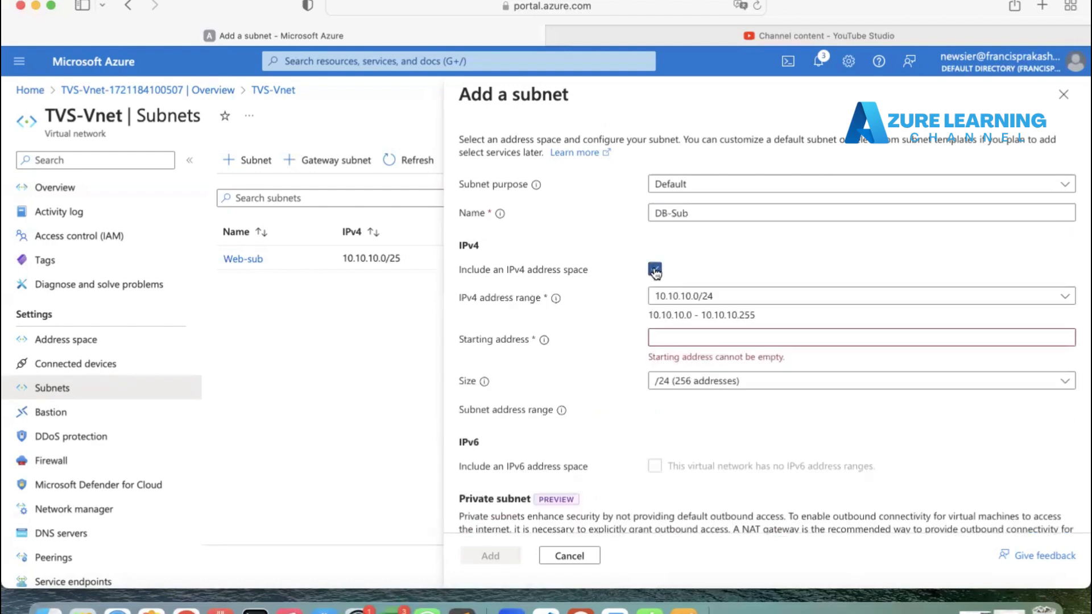
left_click(678, 340)
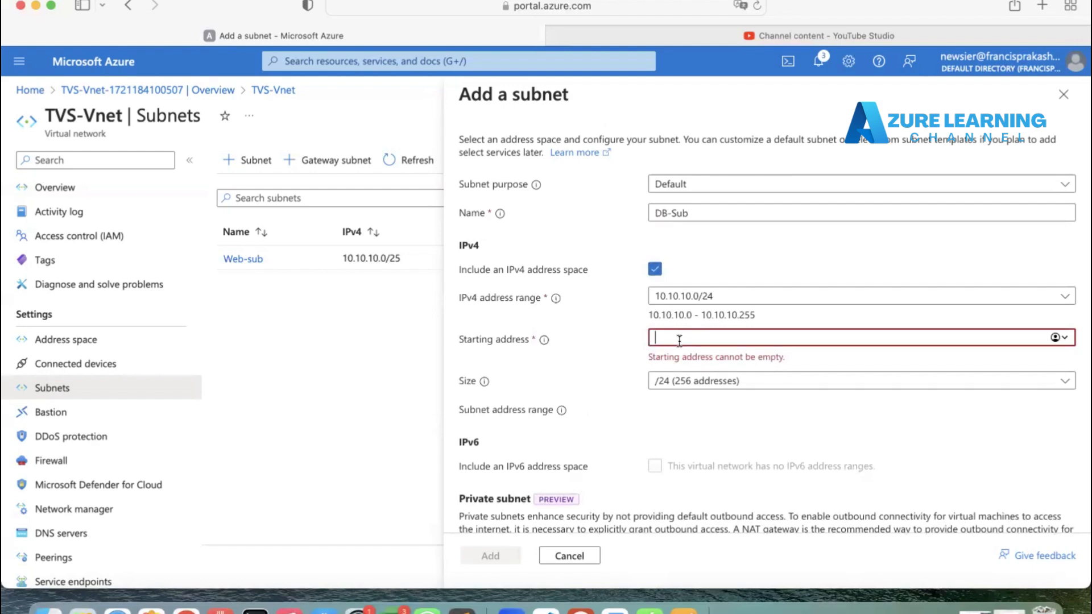
type("10.10.10.128")
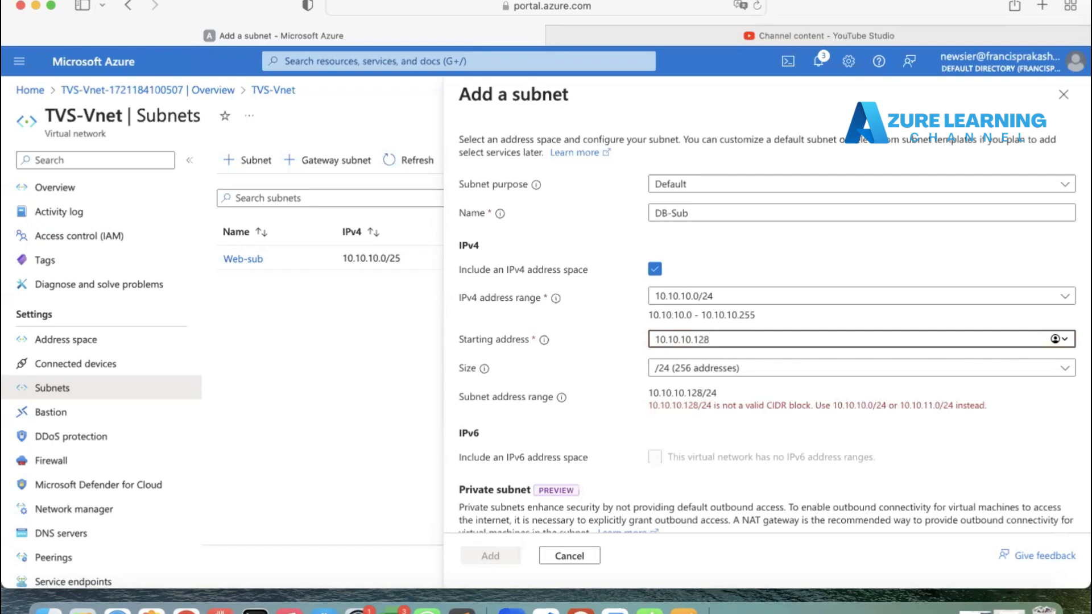
left_click(674, 368)
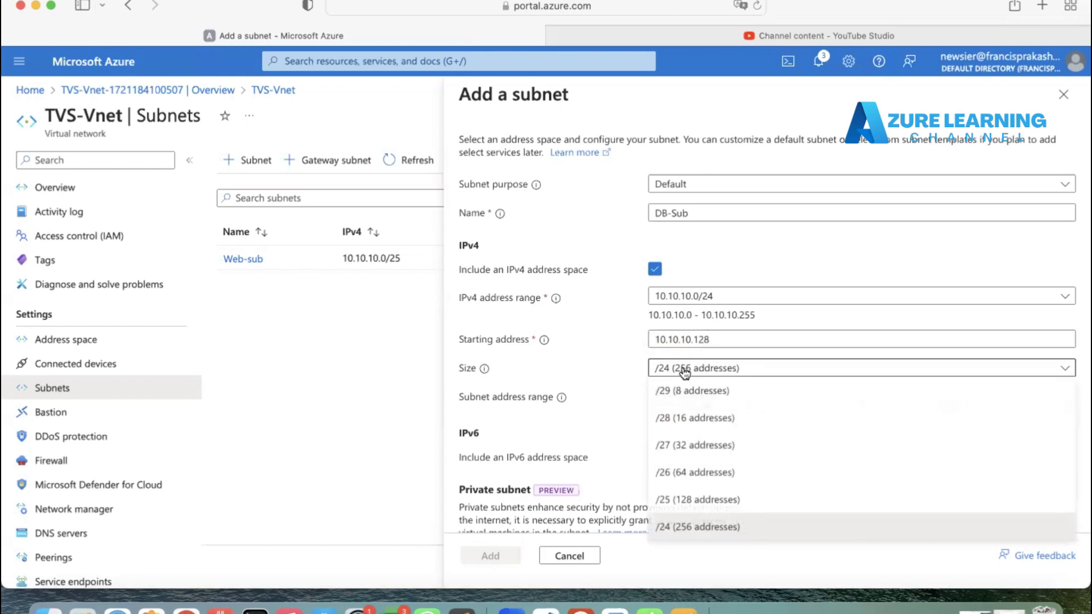
left_click(694, 492)
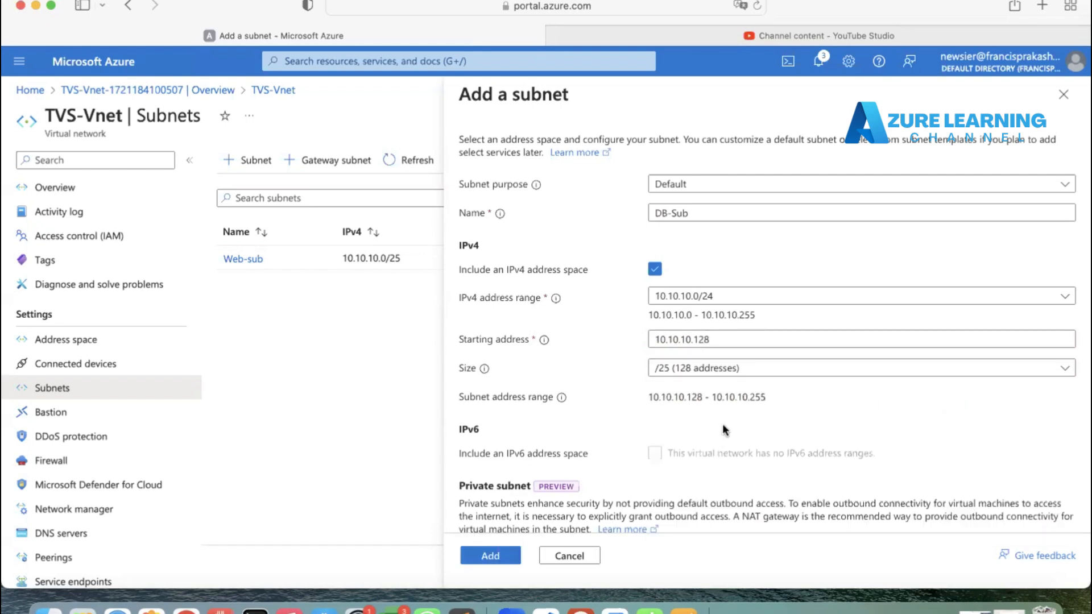
Step: Tick the private subnet option and add the DB-Sub subnet
scroll(722, 424, "down", 2)
scroll(722, 429, "down", 2)
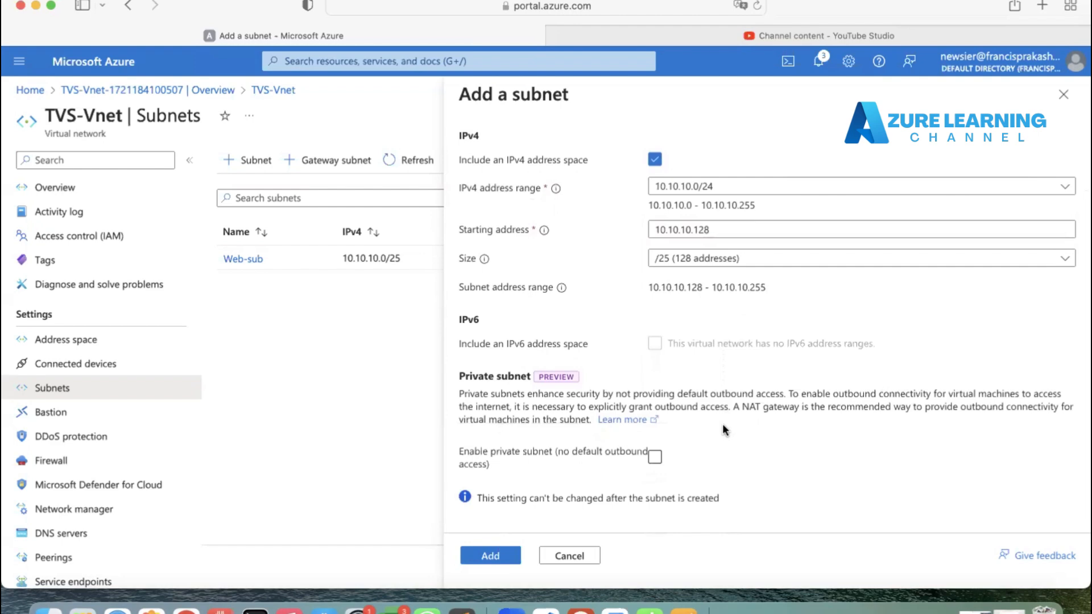
left_click_drag(454, 373, 585, 449)
left_click(710, 463)
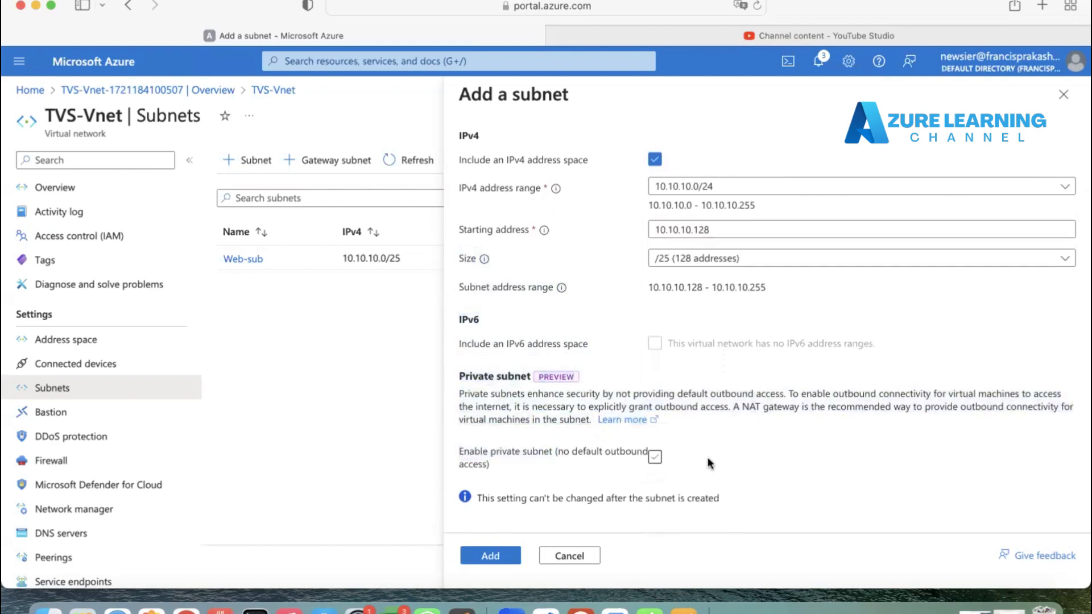
left_click(654, 457)
left_click(491, 553)
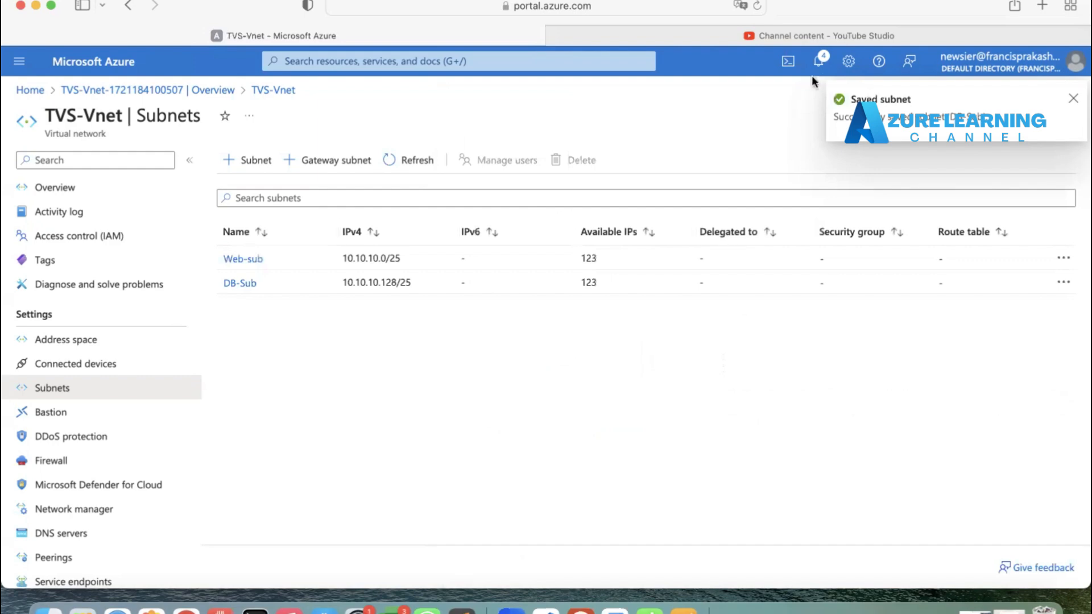
Step: Open the notifications to check the saved subnets, then close the panel
left_click(819, 60)
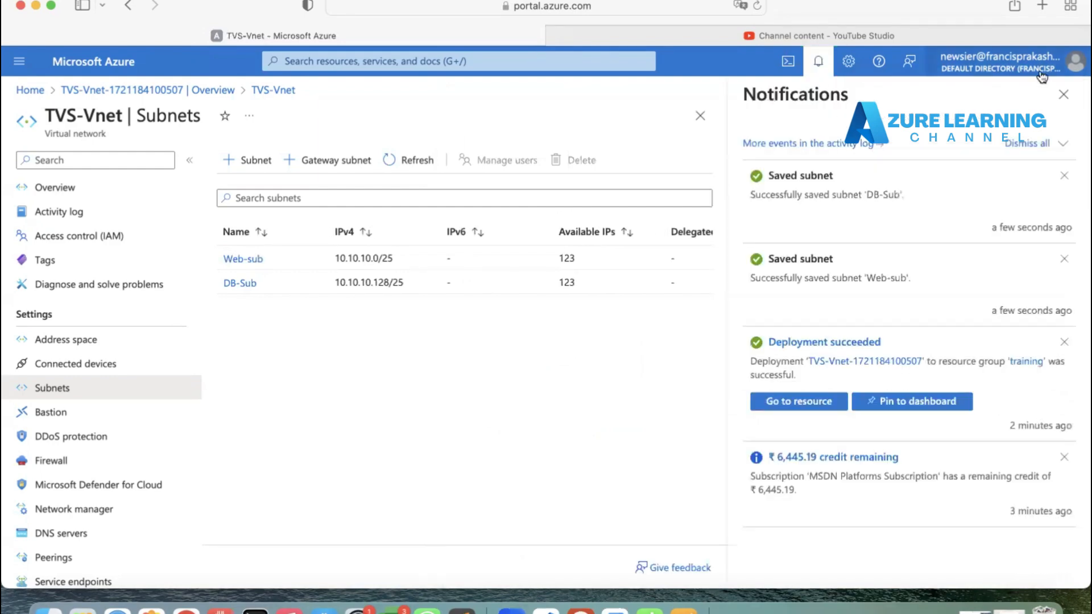
left_click(1068, 97)
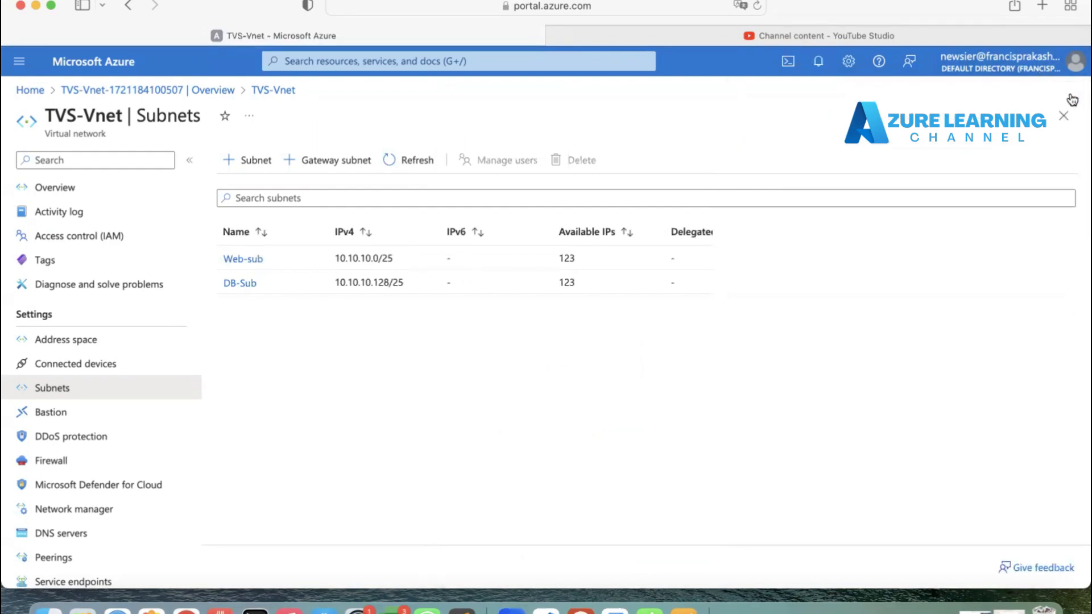
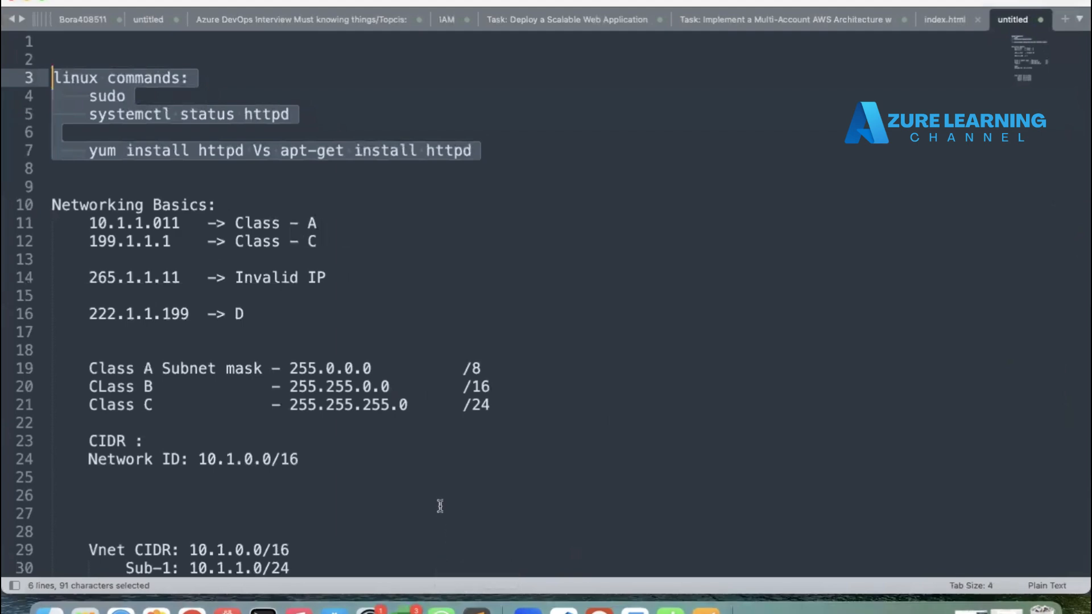
left_click(610, 364)
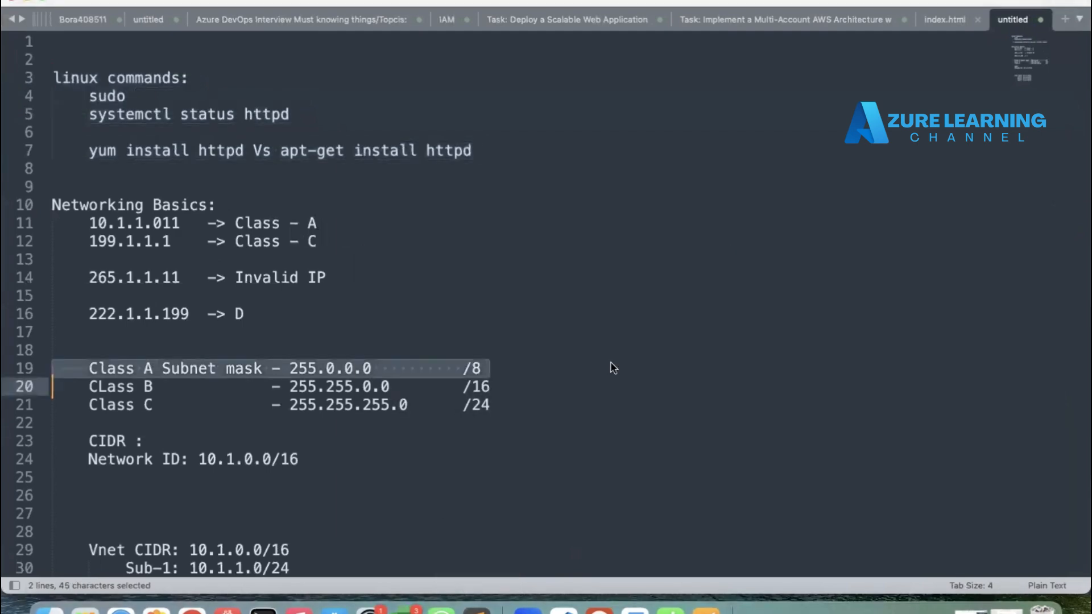
left_click(520, 417)
key("super+a")
left_click(520, 416)
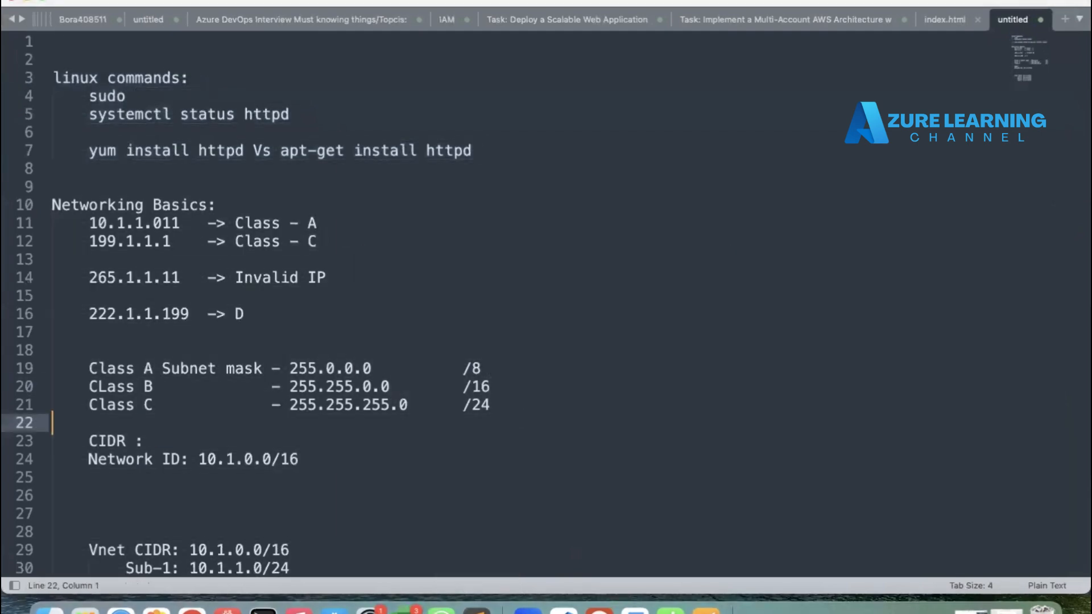
key("BackSpace")
Step: Switch to the network diagram to review the planned VNets, subnets and peering, then return to the text editor
key("super+Tab")
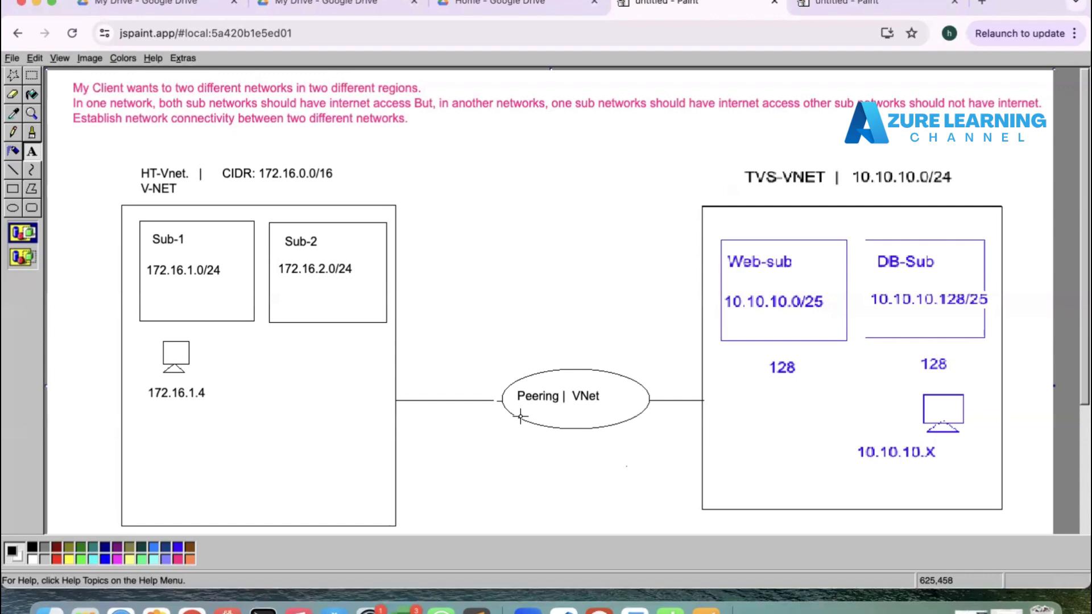
key("super+grave")
key("super+grave")
key("super+Tab")
key("super+Tab")
key("super+shift+Tab")
key("super+shift+Tab")
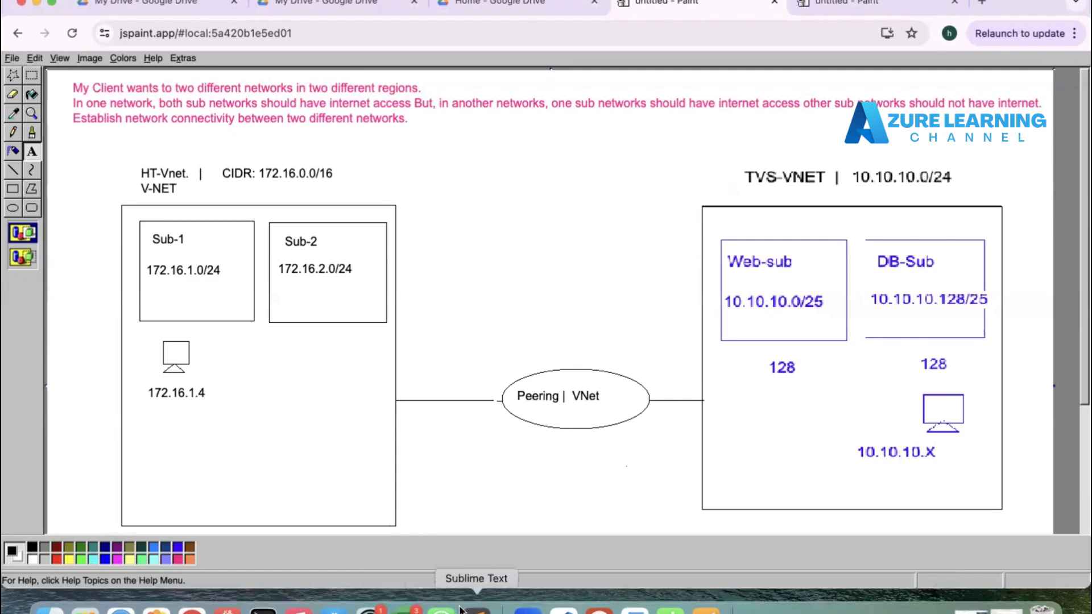
left_click(476, 609)
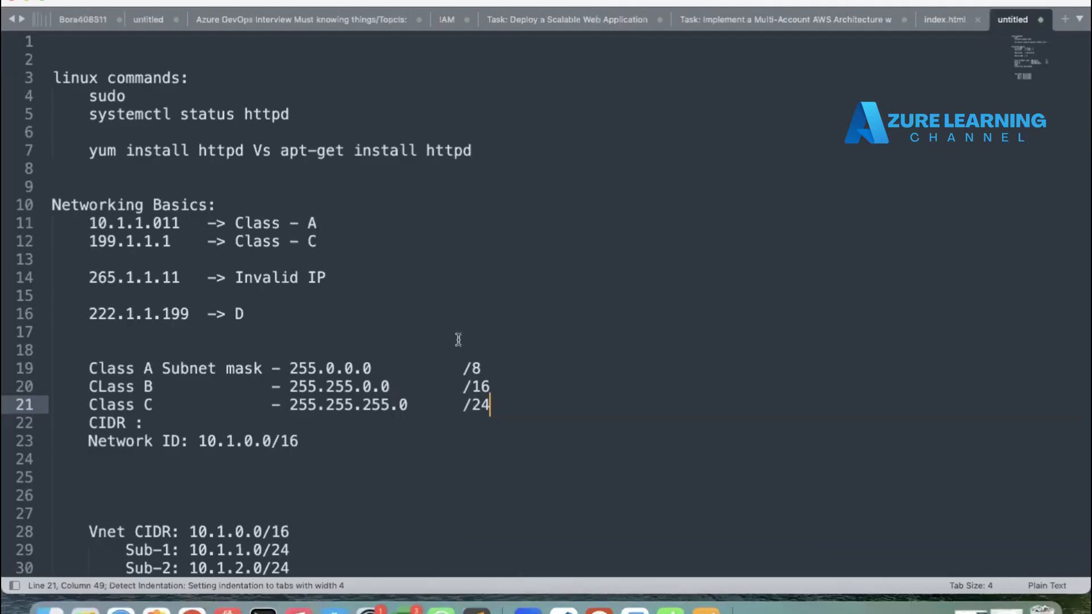
Step: Clear the notes file and start a new note headed HT-Vnet:
left_click(381, 418)
key("super+a")
key("BackSpace")
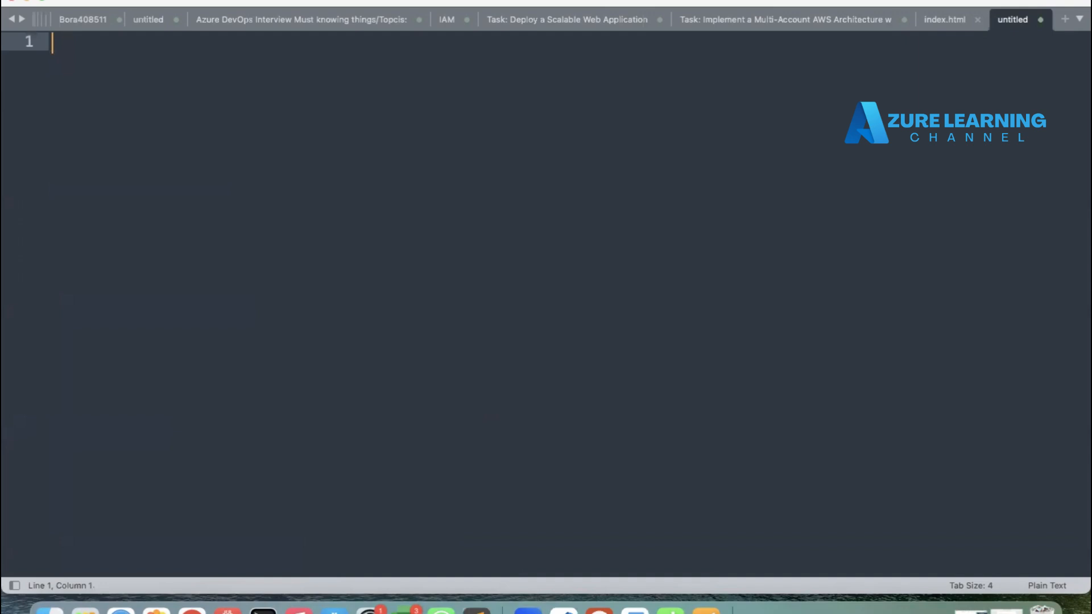
type("HT-Vnet")
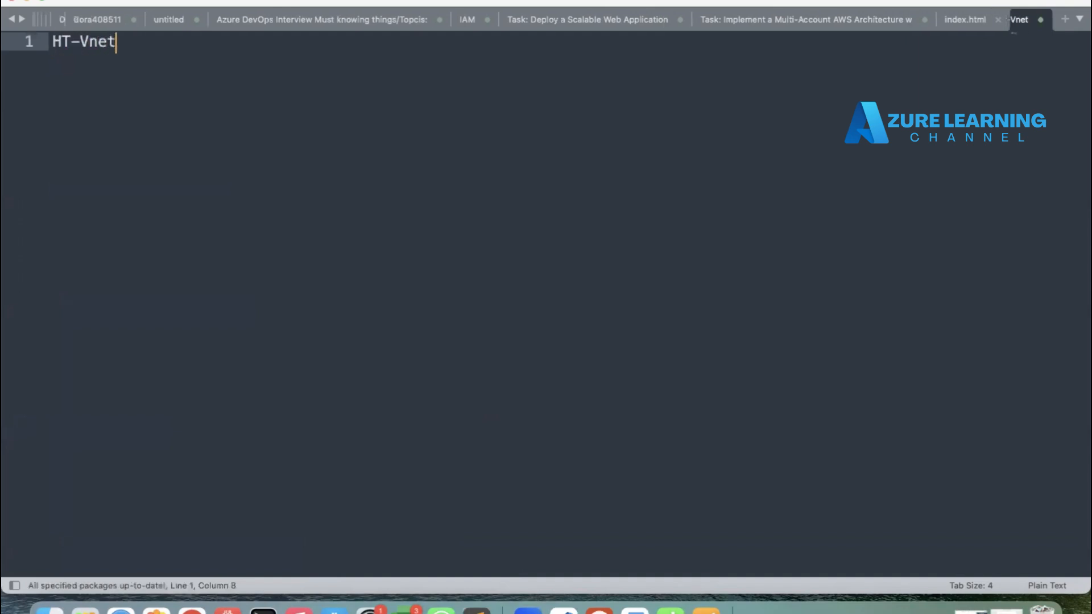
key("Return")
key("BackSpace")
type(":")
key("Return")
key("Return")
key("Return")
key("Return")
key("Return")
key("Return")
key("Return")
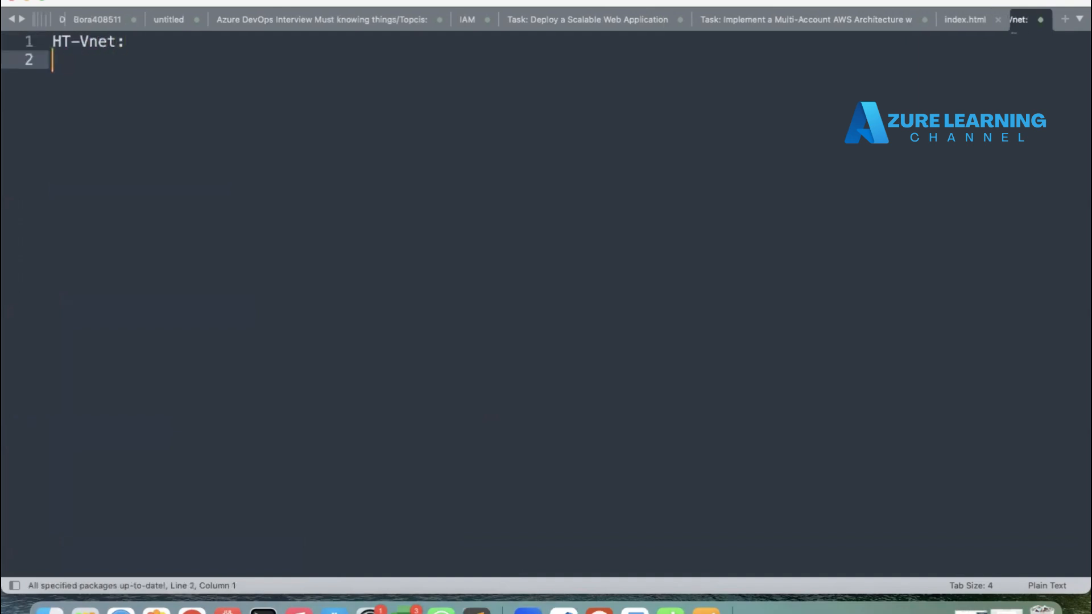
Step: Add a TVS-Vnet: heading several lines below the HT-Vnet heading
key("Return")
type("TVS-")
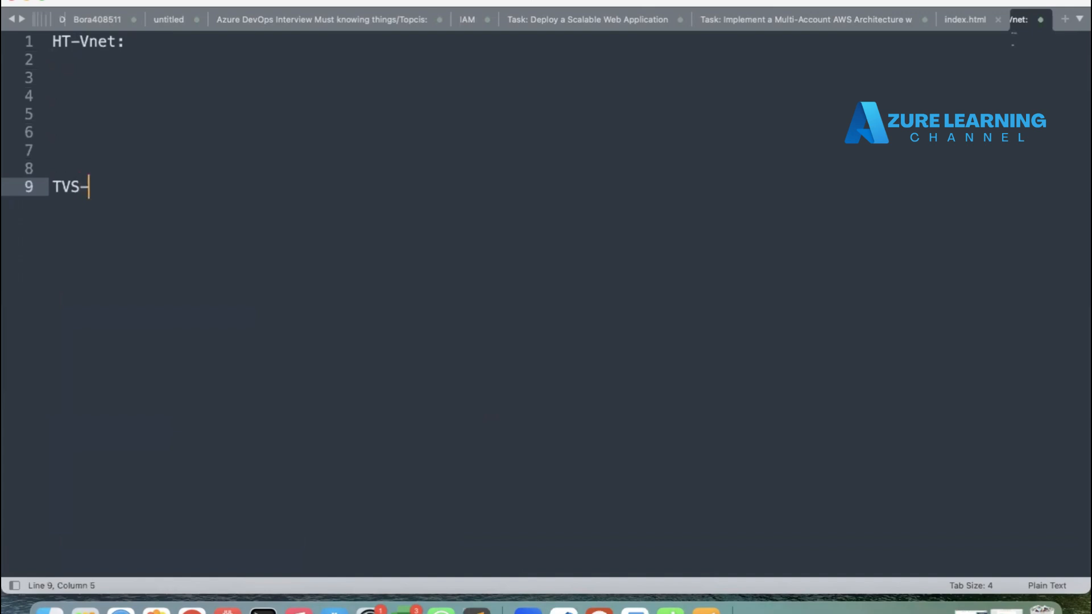
type("Vnet:")
key("Up")
key("Up")
key("Up")
key("Up")
key("Up")
key("Up")
key("Up")
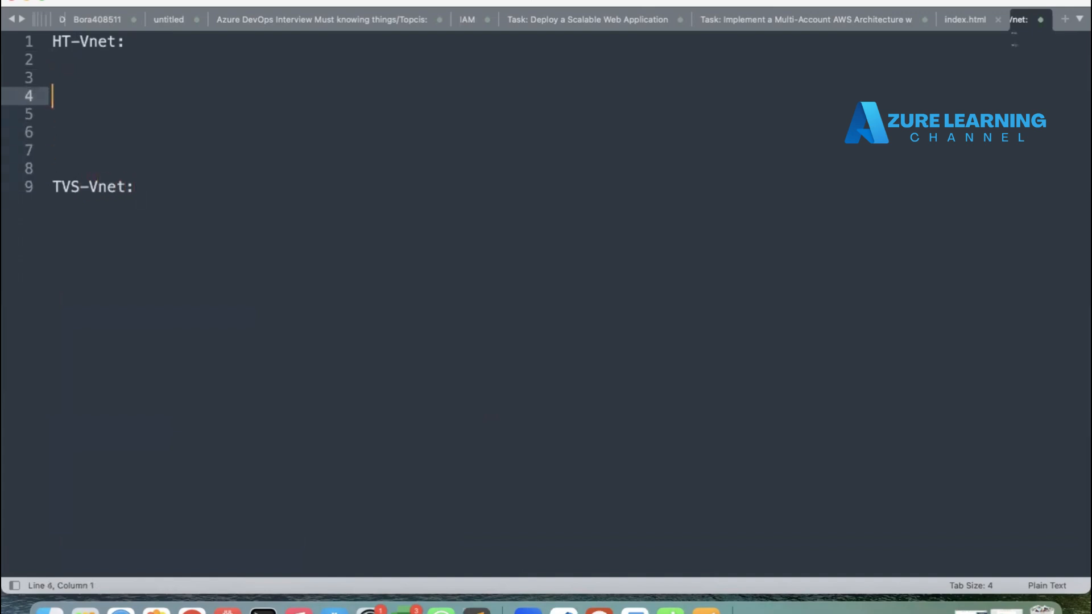
Step: Note the address range 172.16.0.0/16 under the HT-Vnet heading
type("10")
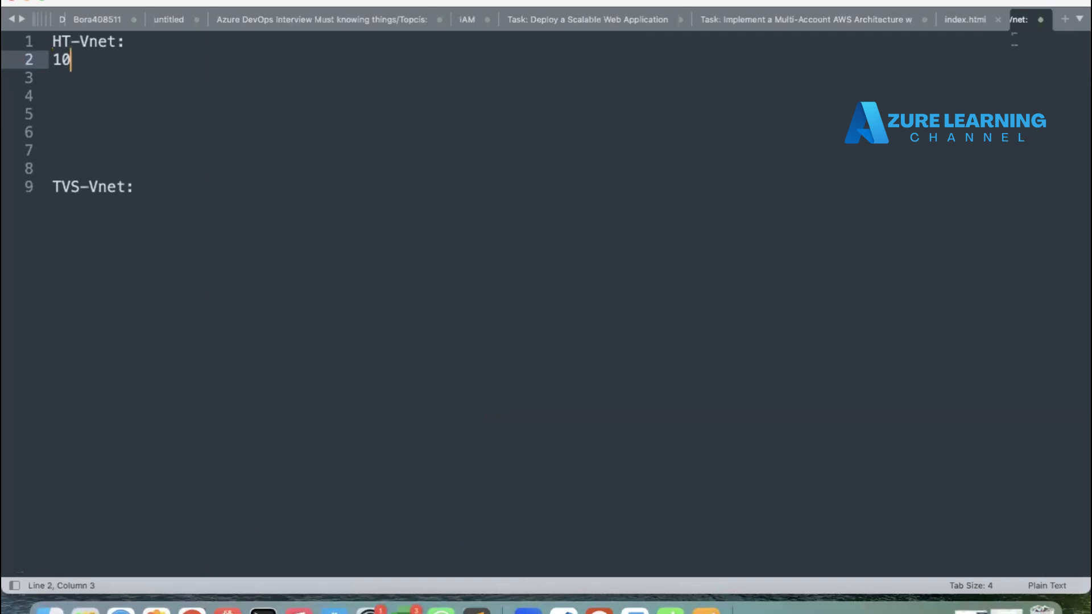
key("BackSpace")
type("72.16.0.0")
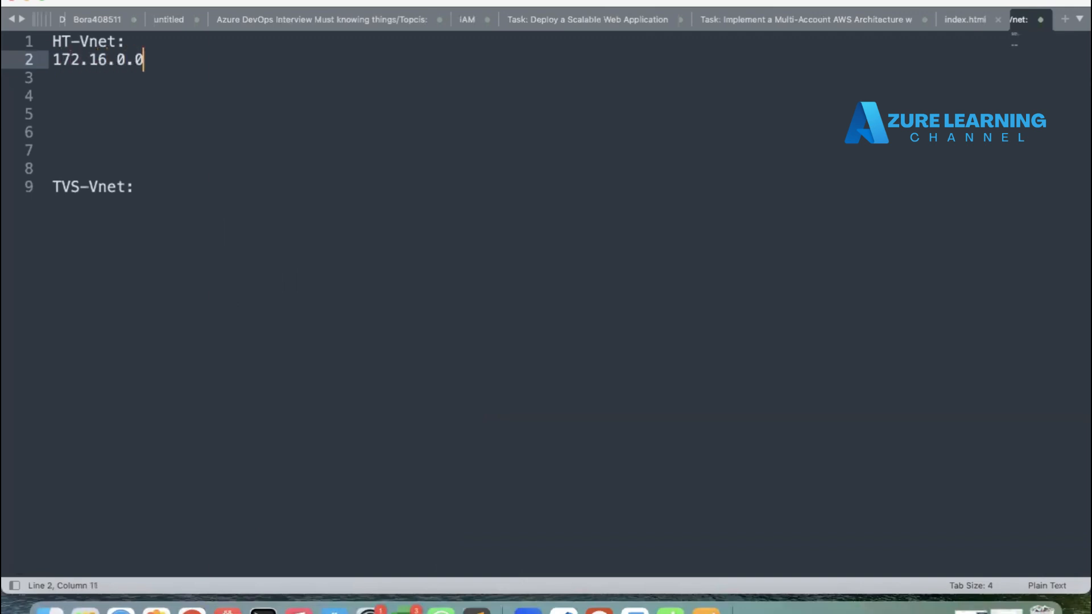
type("/16")
left_click(160, 206)
key("Return")
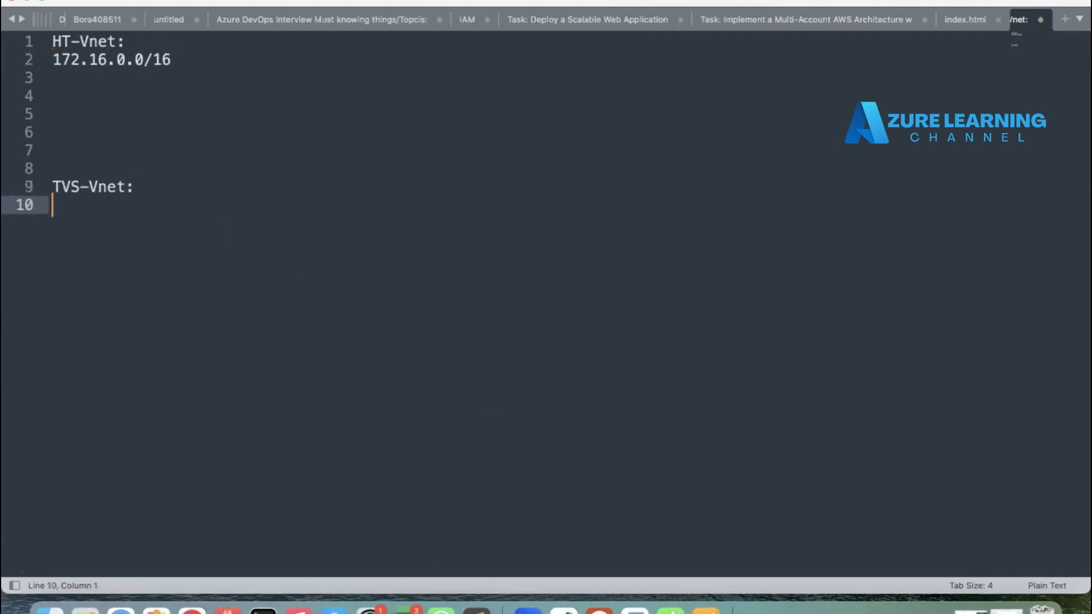
Step: Note the address range 10.10.10.0/24 under the TVS-Vnet heading
type("10.10.10")
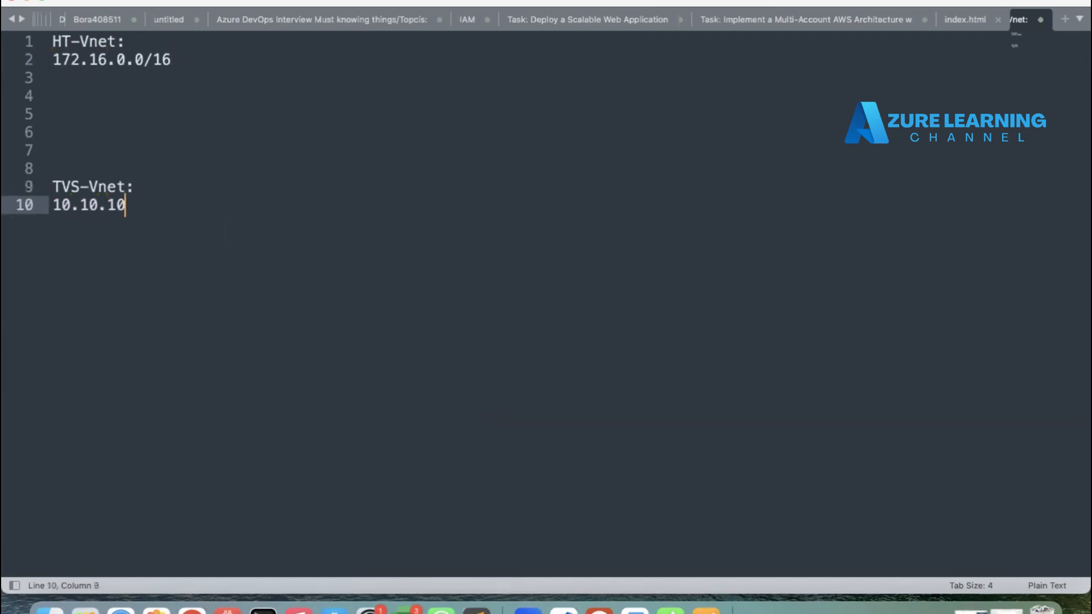
type(".0/24")
Step: Join each address range onto the same line as its VNet name
left_click(53, 61)
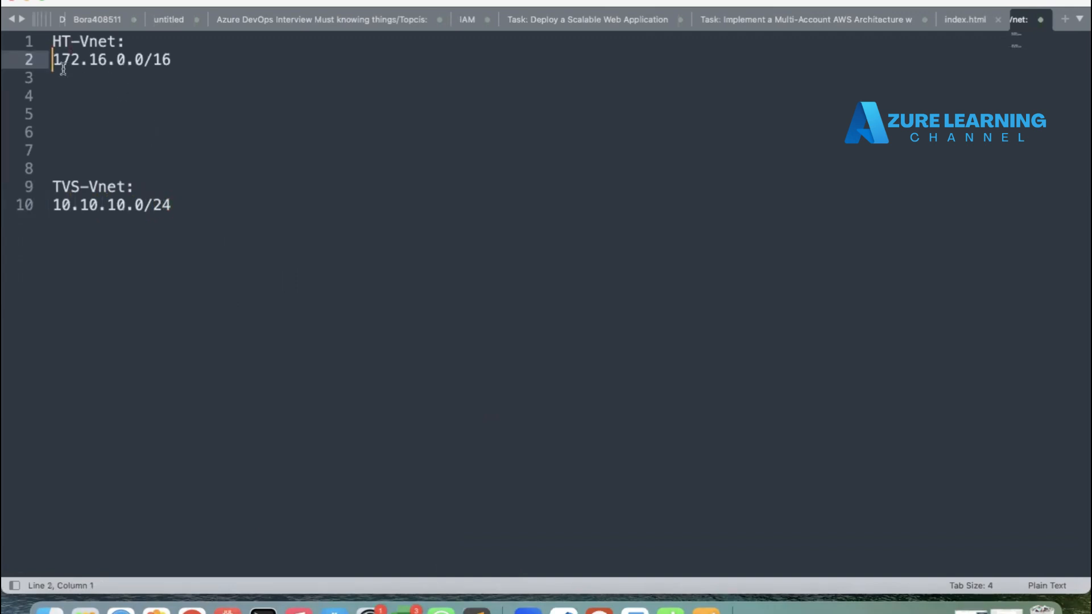
key("BackSpace")
left_click(59, 187)
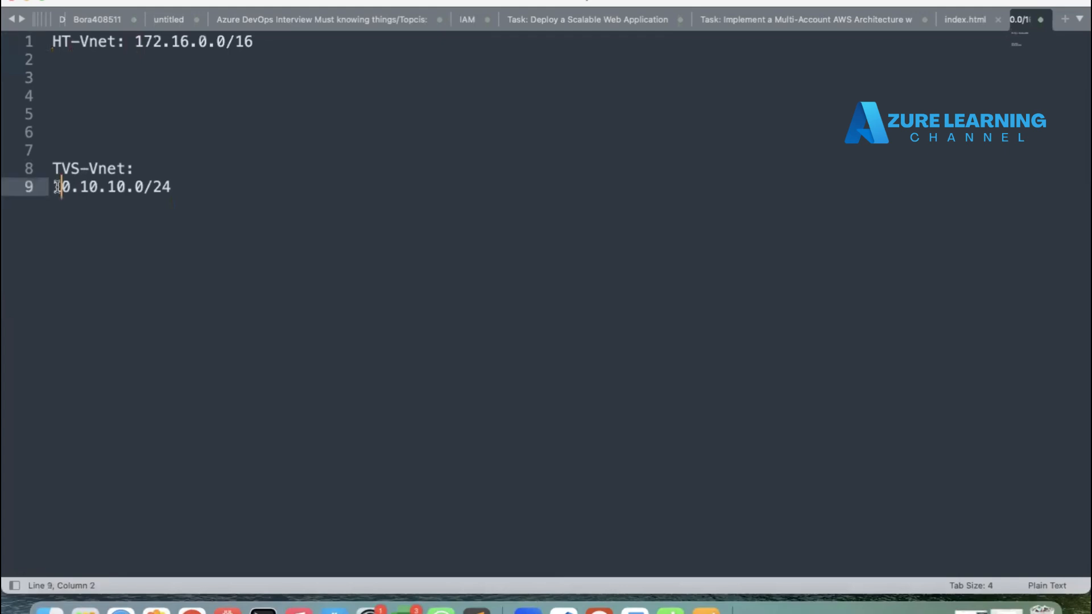
key("Left")
key("BackSpace")
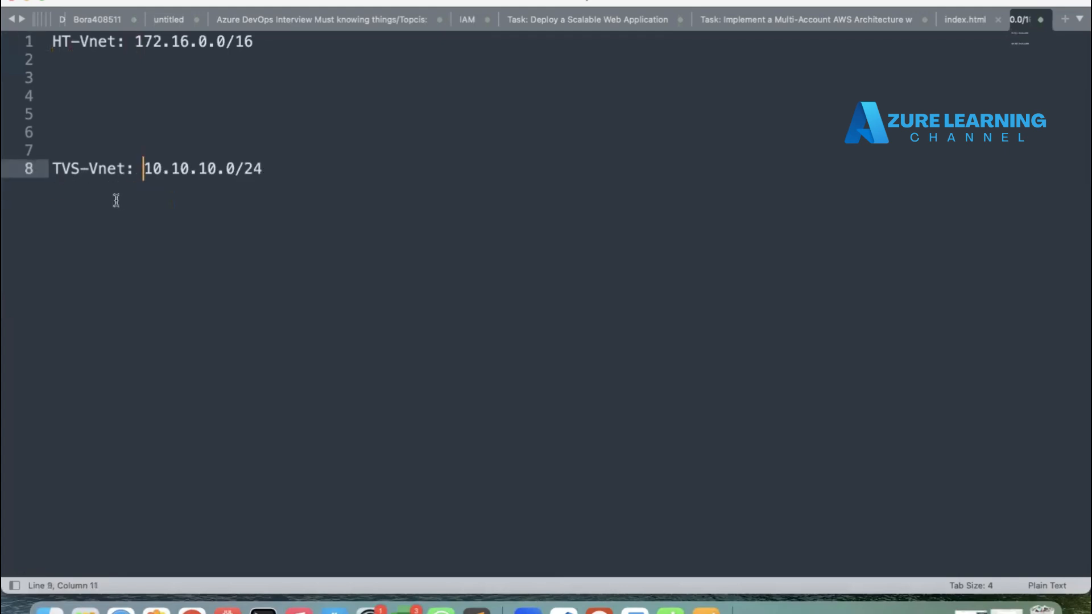
Step: Add a VM-1 entry with the address 172.16 below the HT-Vnet line
left_click(62, 55)
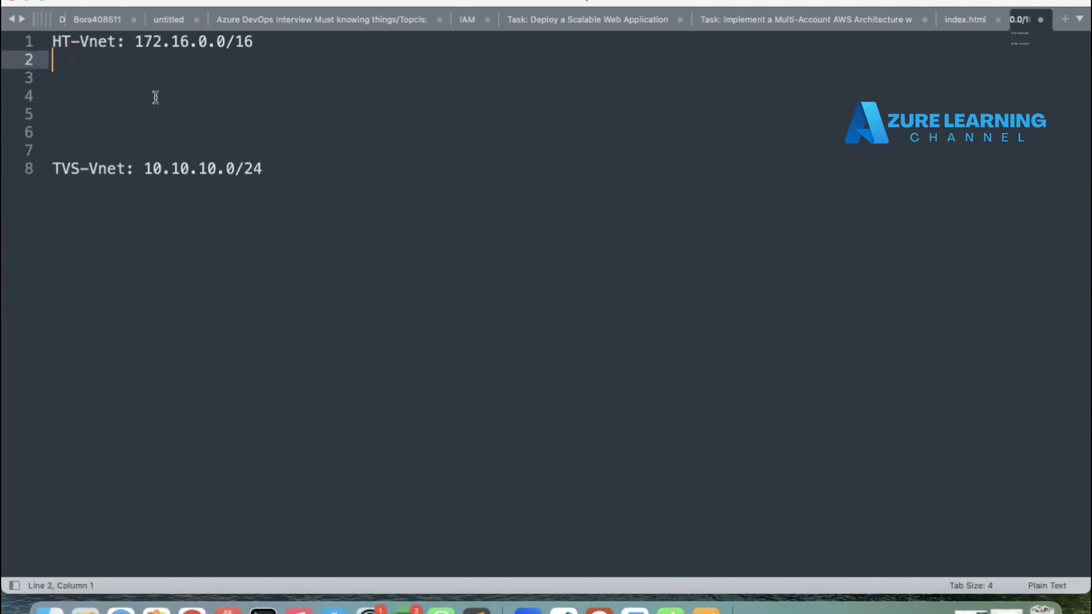
type("VM-1:")
key("Left")
key("Left")
key("Left")
key("Left")
key("Left")
key("Return")
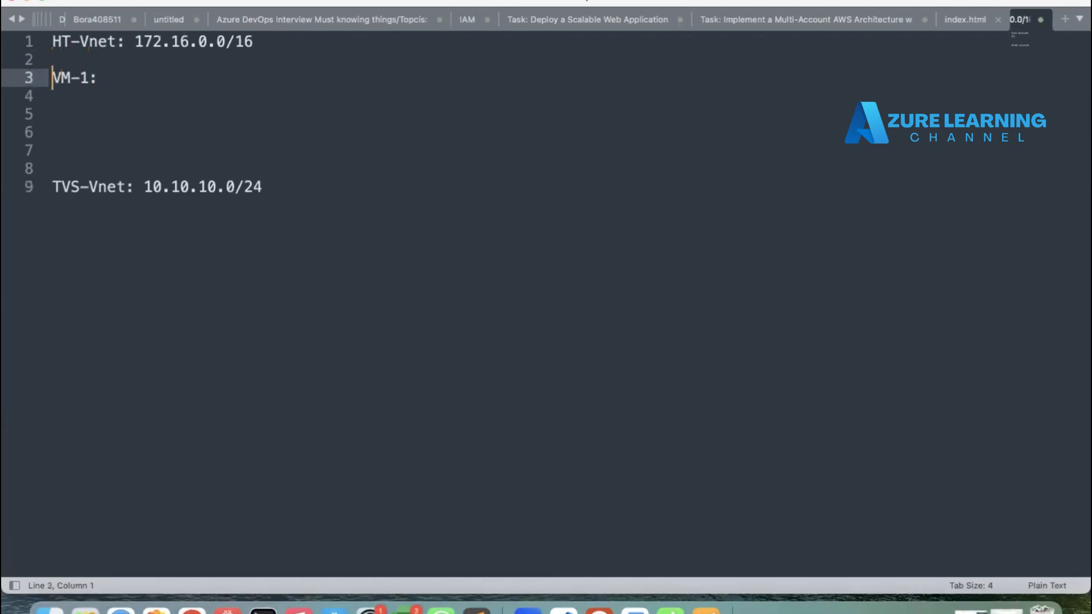
left_click(140, 81)
type("172.16")
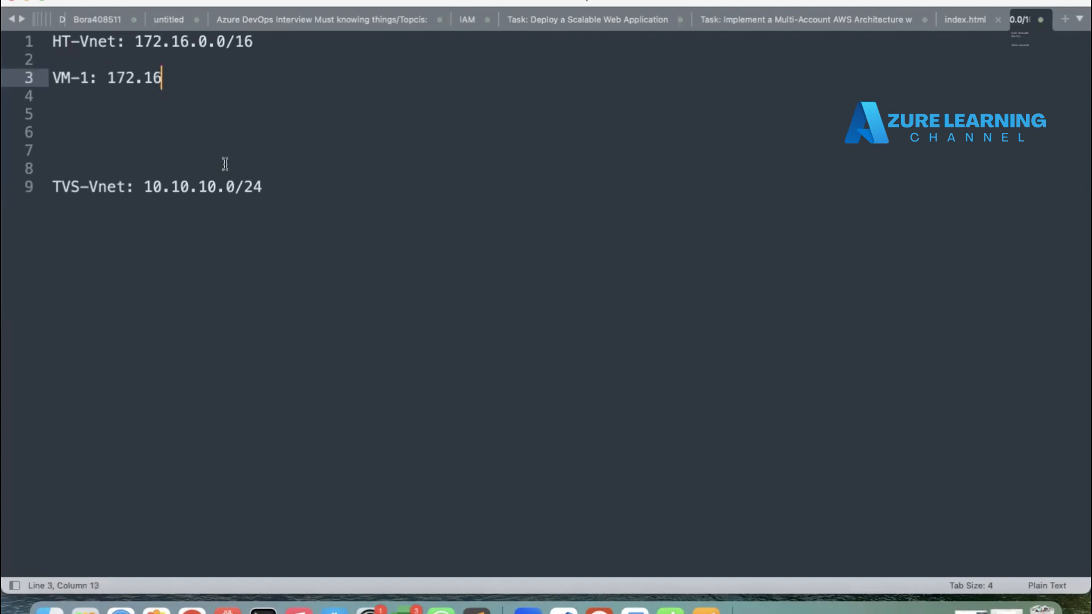
Step: Add a VM-2: 10.10.10. entry below the TVS-Vnet line and append a dot to VM-1's address
left_click(307, 192)
key("Return")
key("Return")
type("V")
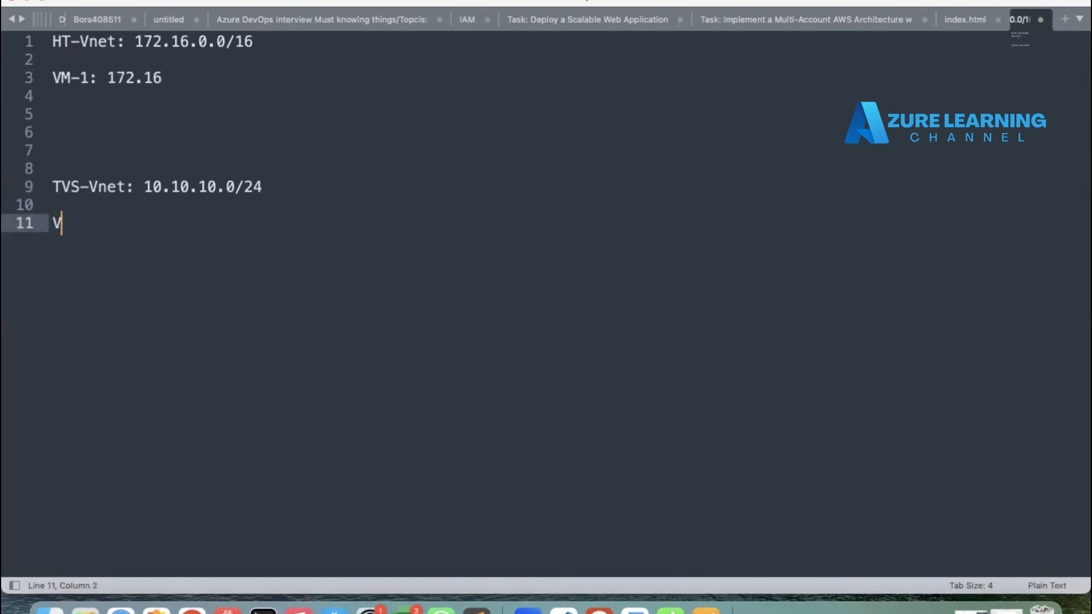
type("M-2: 10.10.10.")
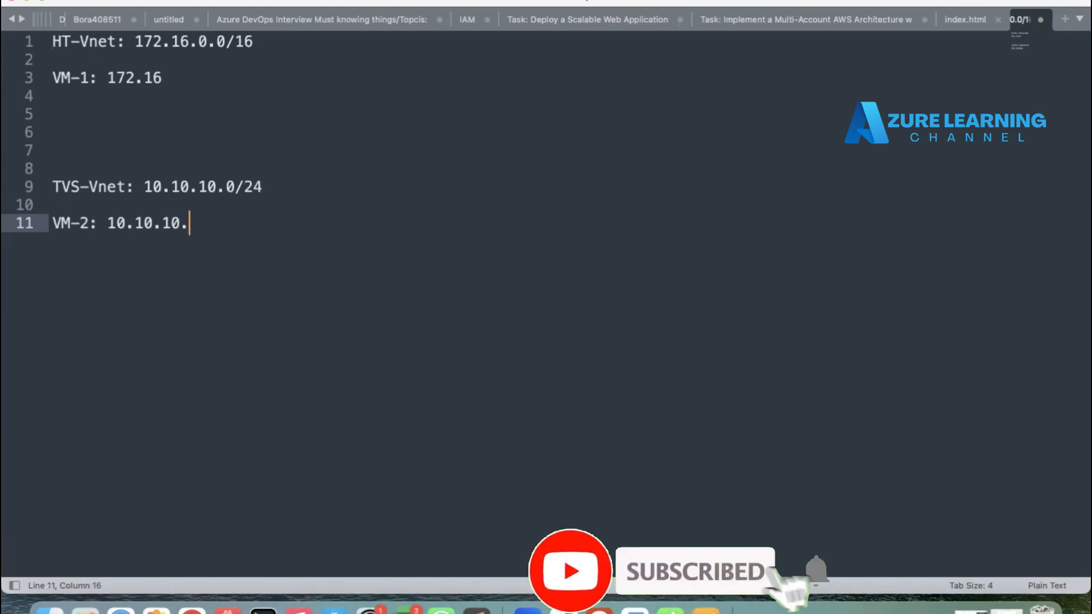
left_click(196, 80)
type(".")
Step: Switch to the Azure portal and open the Virtual machines service in a new tab
key("super+Tab")
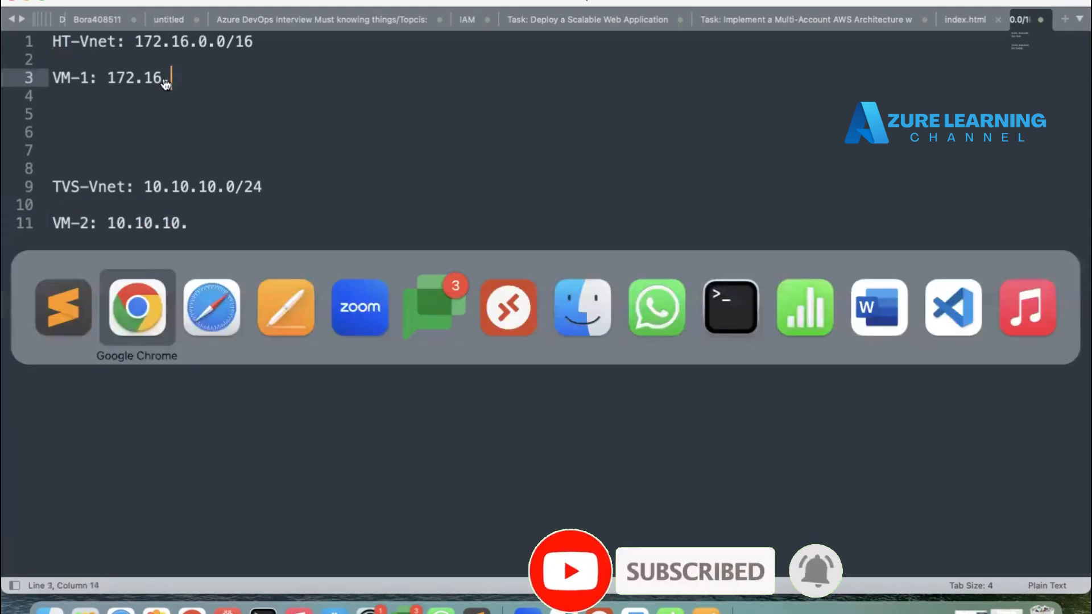
key("super+Tab")
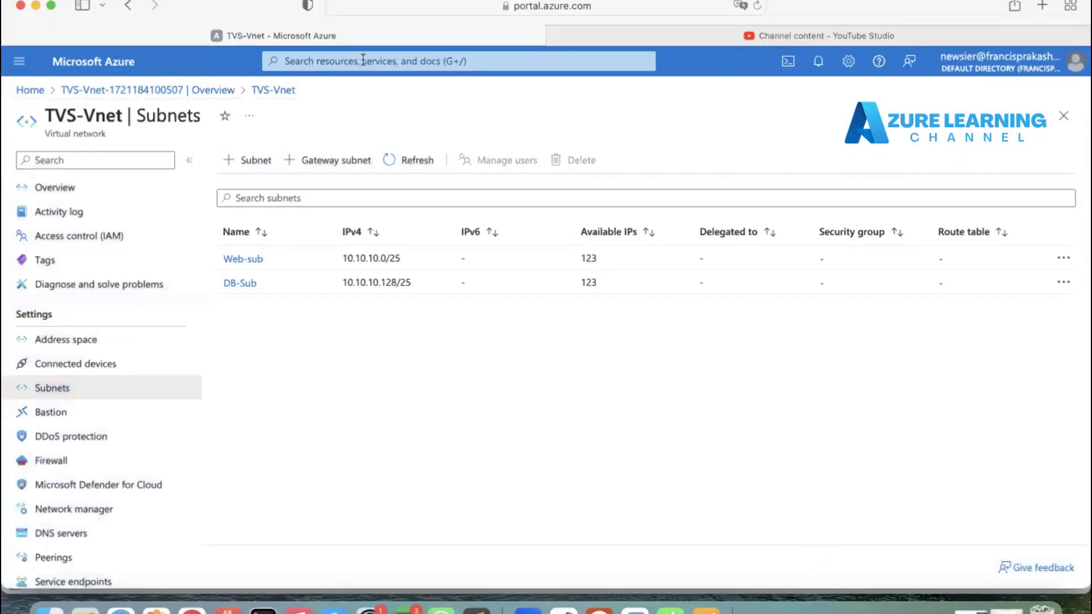
left_click(360, 61)
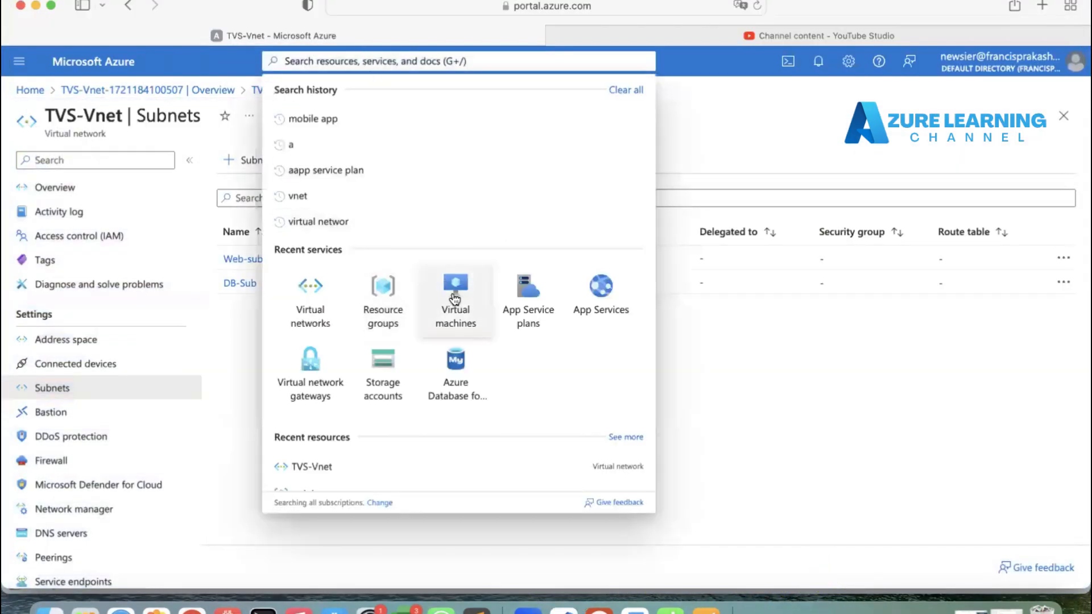
right_click(448, 286)
left_click(470, 295)
left_click(533, 35)
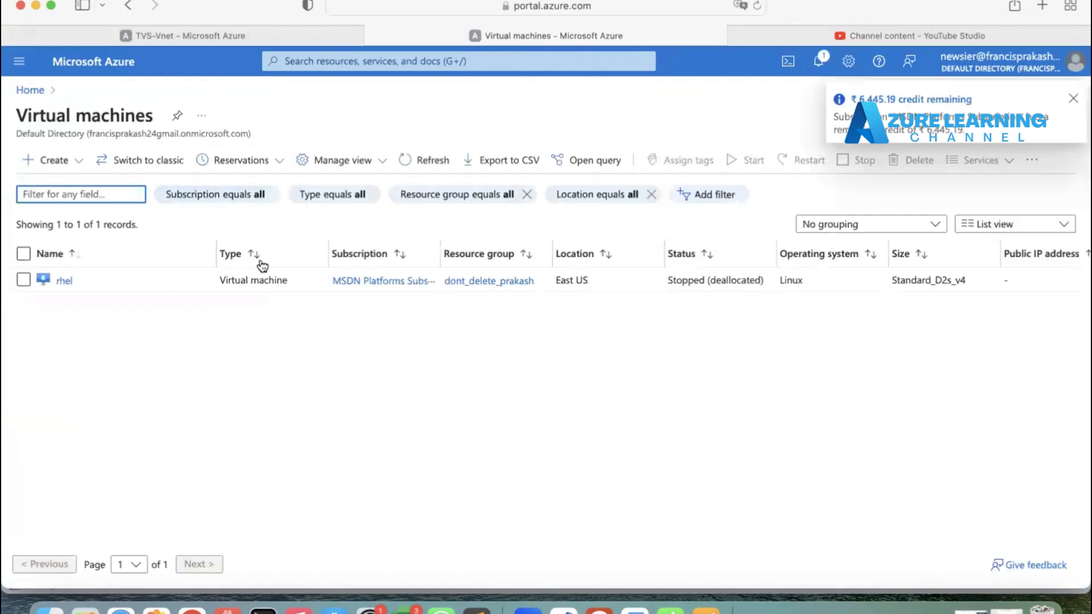
Step: Start creating a new virtual machine and select the training resource group
left_click(53, 164)
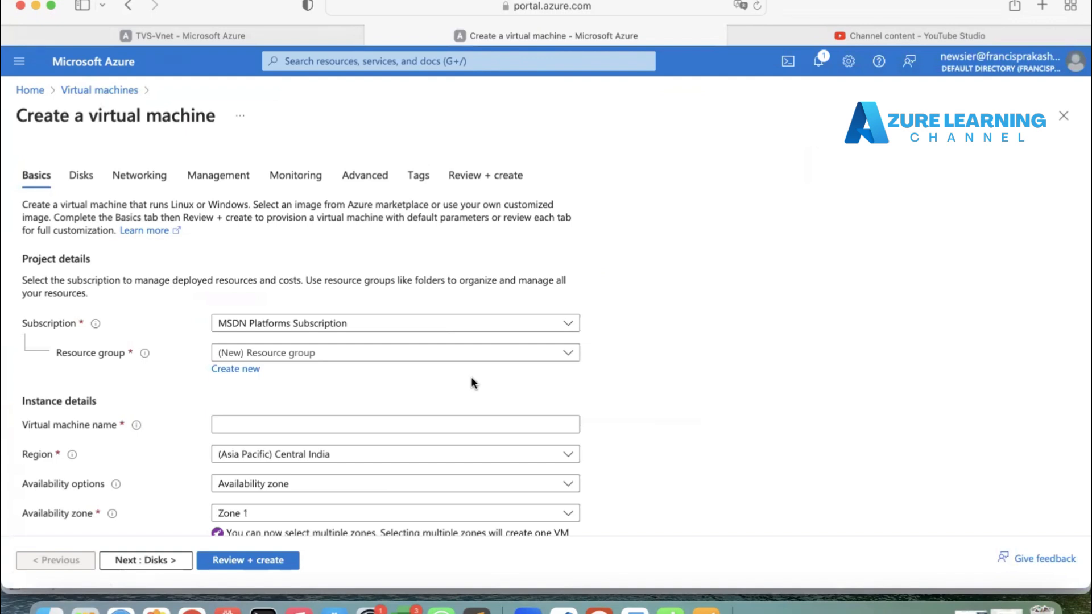
scroll(471, 382, "down", 2)
left_click(370, 300)
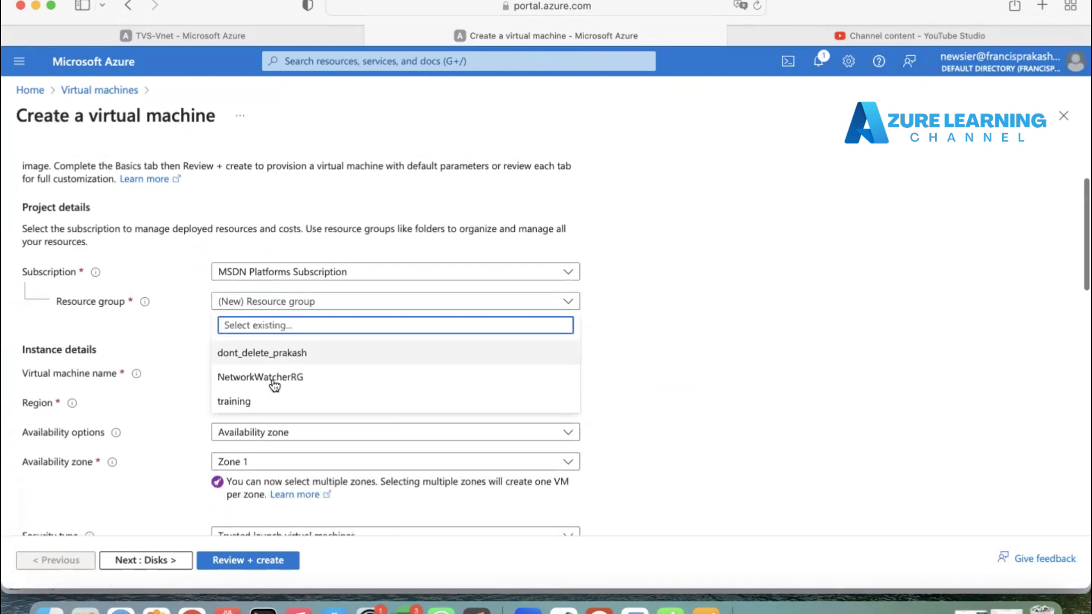
left_click(273, 401)
scroll(298, 365, "down", 3)
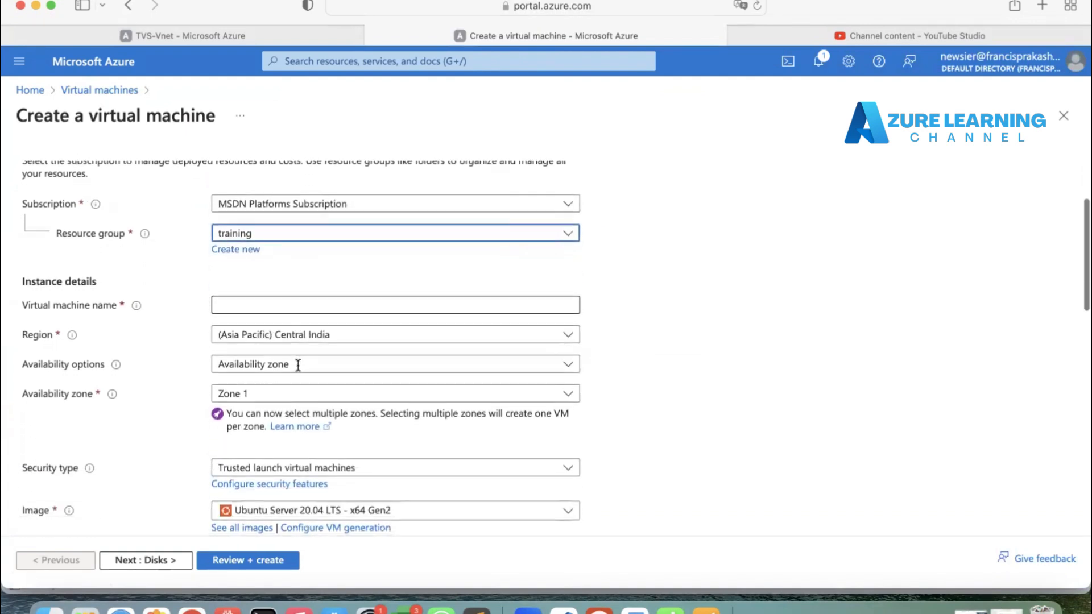
Step: Name the virtual machine VM-1
left_click(298, 306)
type("V")
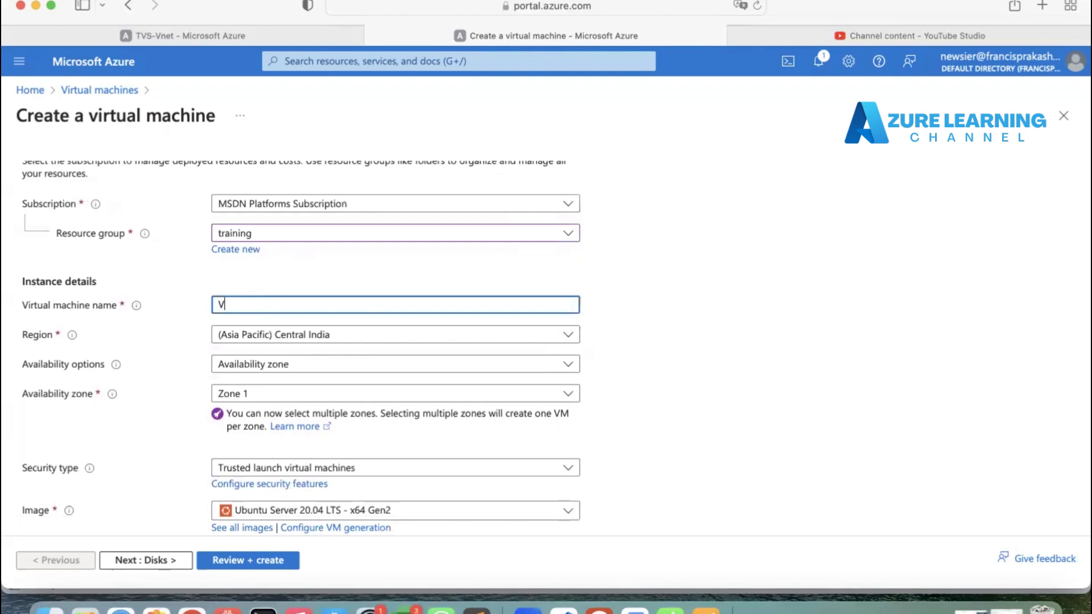
type("M-1")
scroll(398, 341, "down", 3)
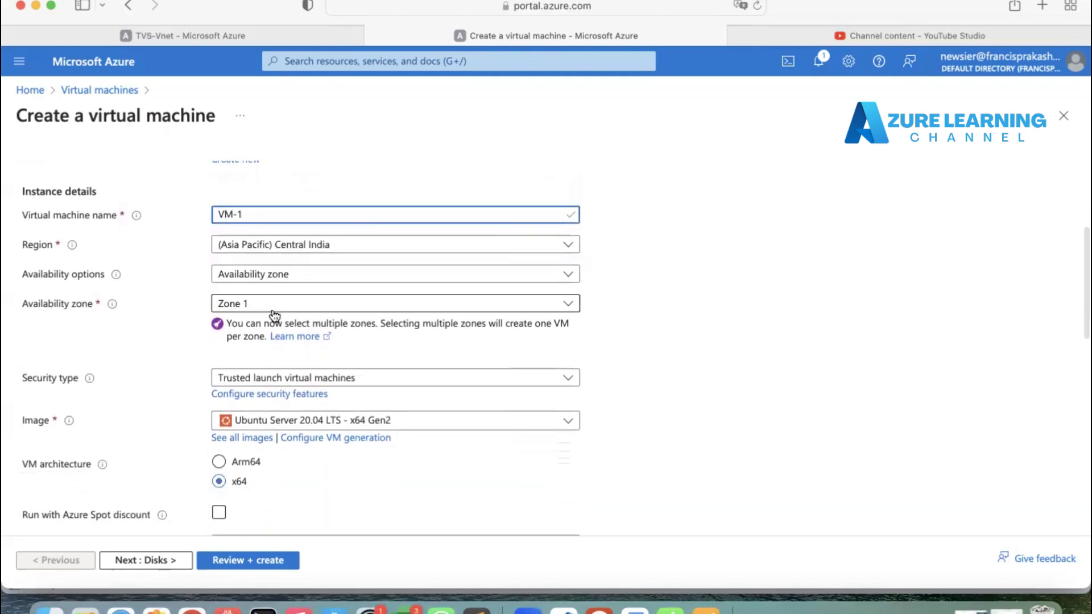
scroll(274, 315, "down", 3)
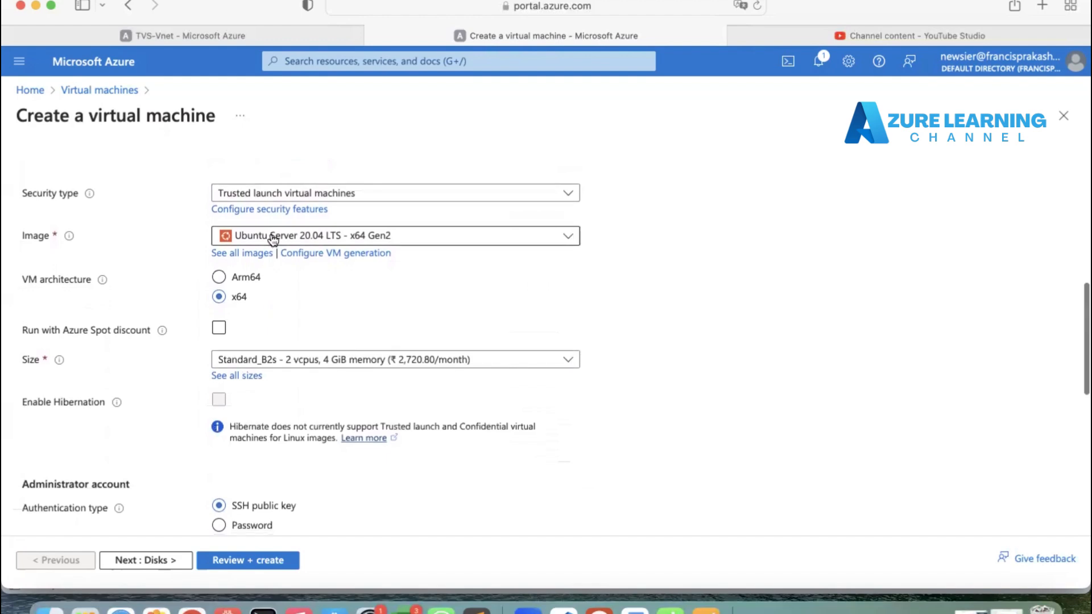
Step: Select the Windows Server 2022 Datacenter: Azure Edition Hotpatch - x64 Gen2 image and set the administrator username to rootadmin
left_click(243, 236)
left_click(272, 336)
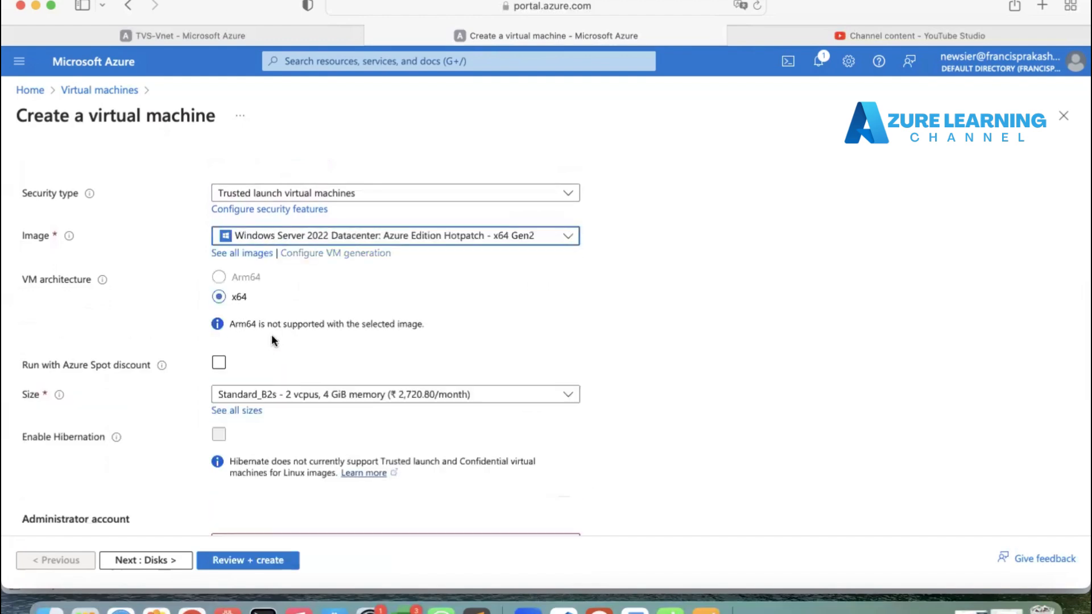
scroll(271, 340, "down", 3)
left_click(271, 340)
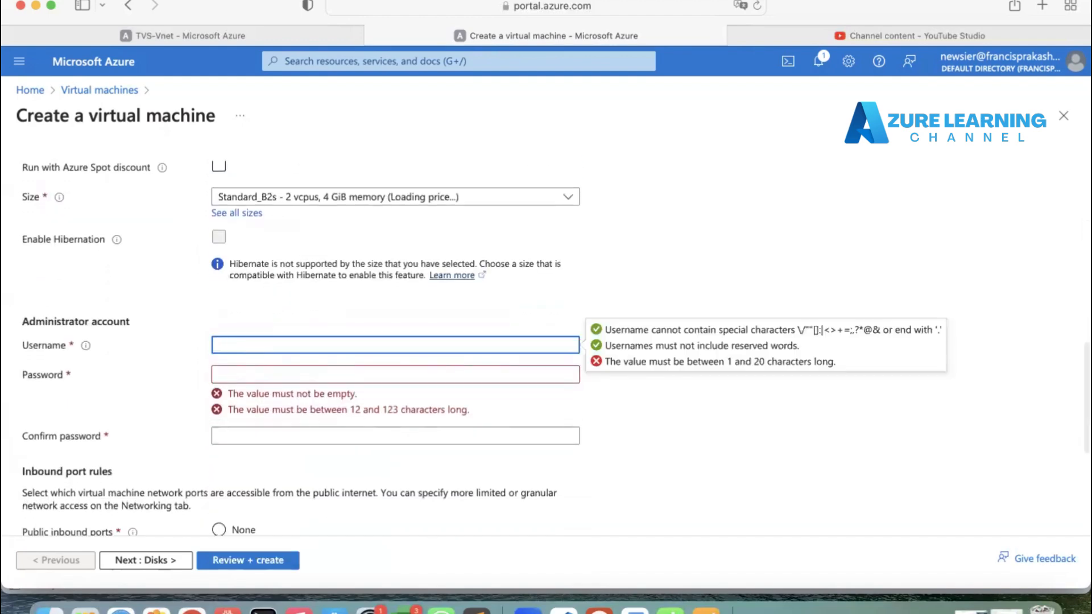
type("rootadmin")
key("Tab")
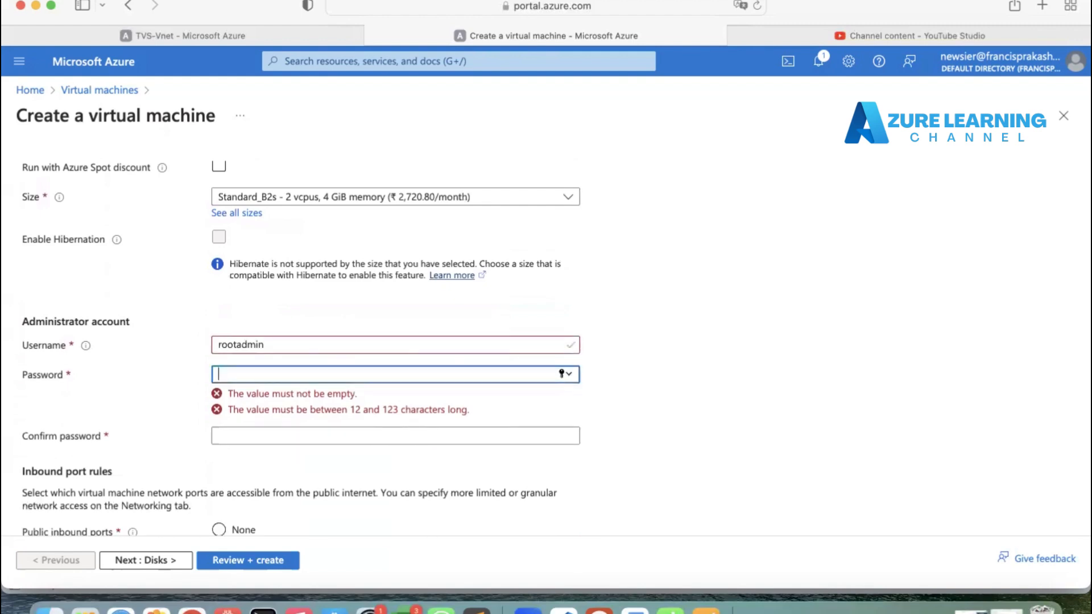
Step: Enter the administrator password and confirm it
type("•••••••••••")
key("Tab")
type("•••••••")
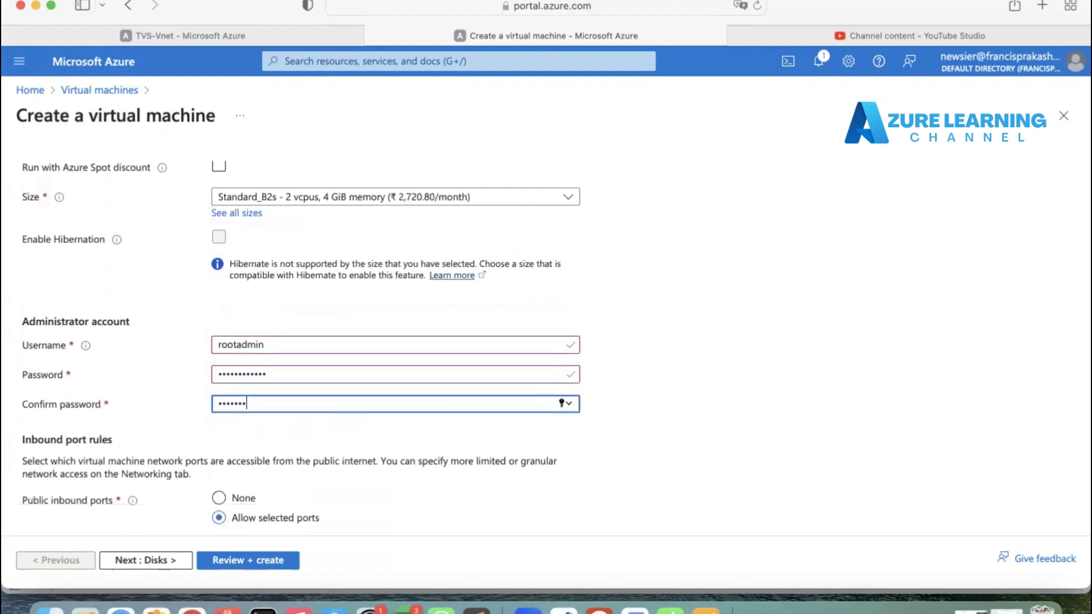
type("•••")
Step: Step through Disks to Networking, keep HT-Vnet with the default2 (172.16.1.0/24) subnet, and review and create VM-1
scroll(249, 369, "down", 3)
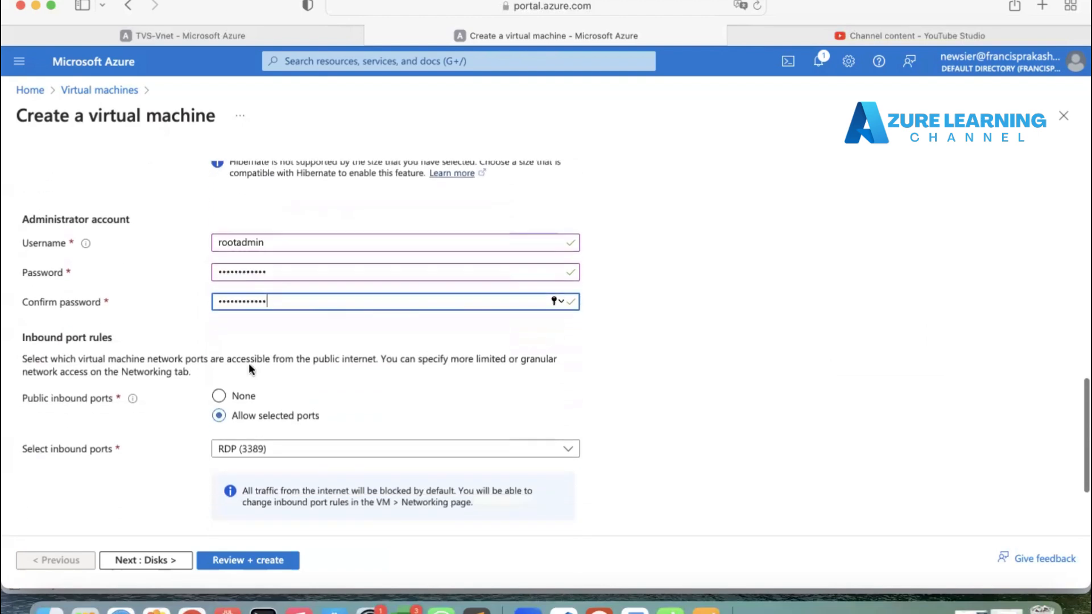
scroll(199, 461, "down", 5)
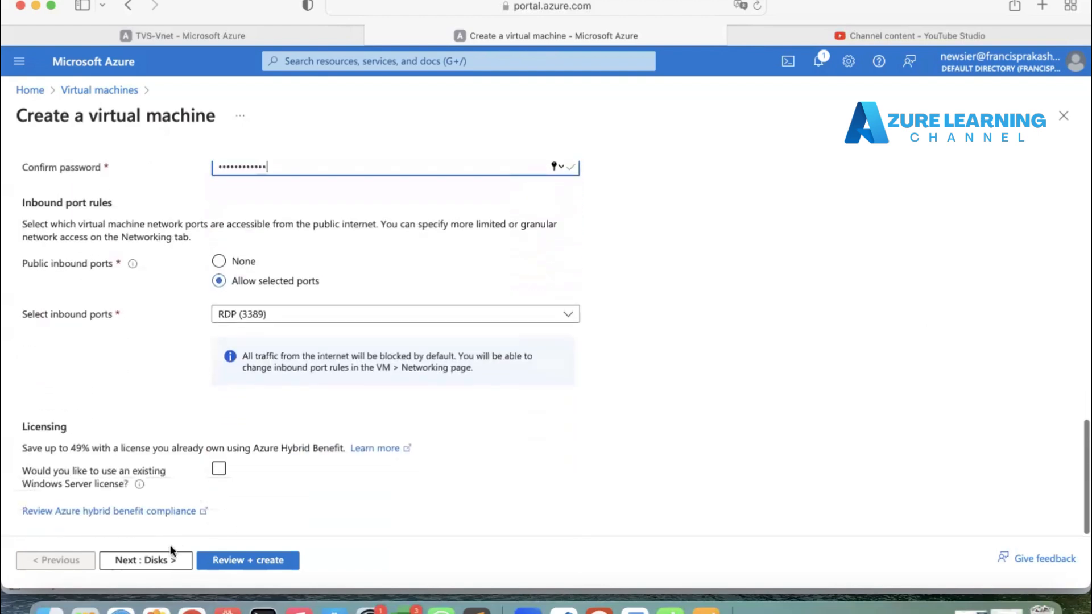
left_click(161, 560)
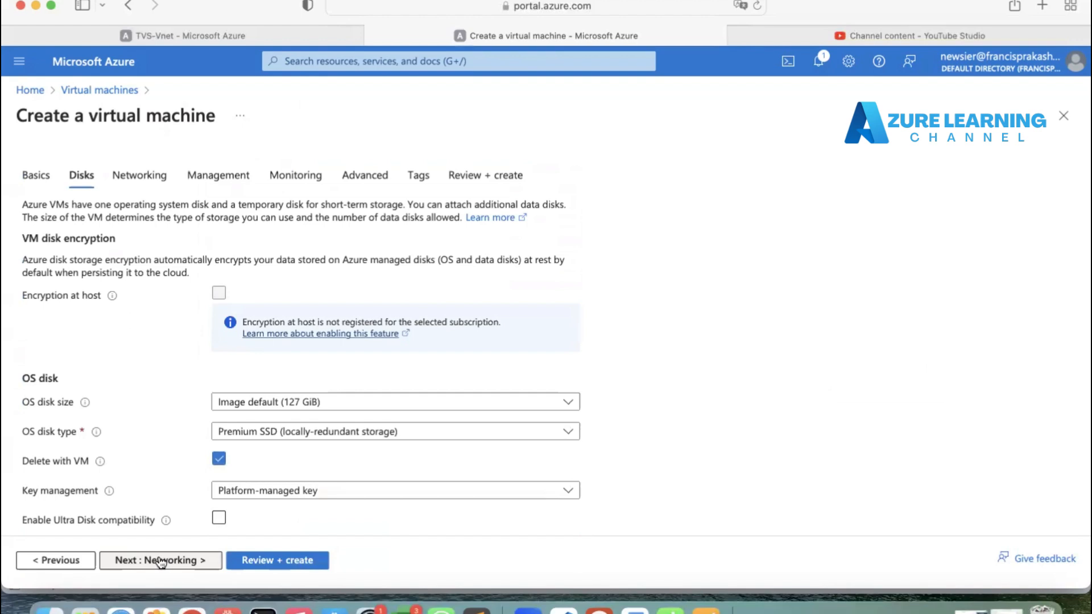
left_click(162, 561)
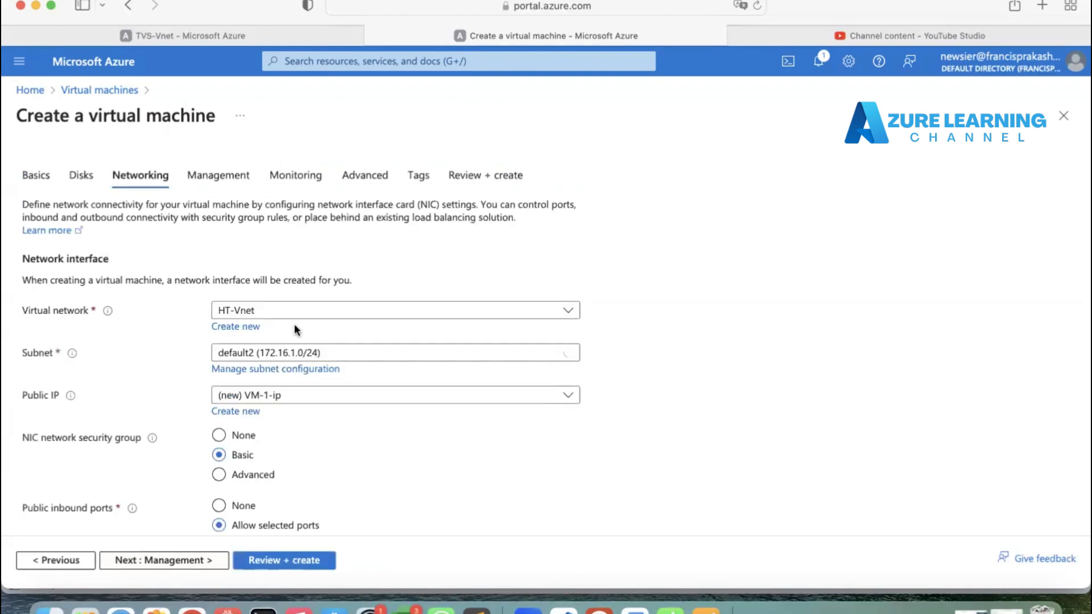
left_click(300, 322)
left_click(300, 320)
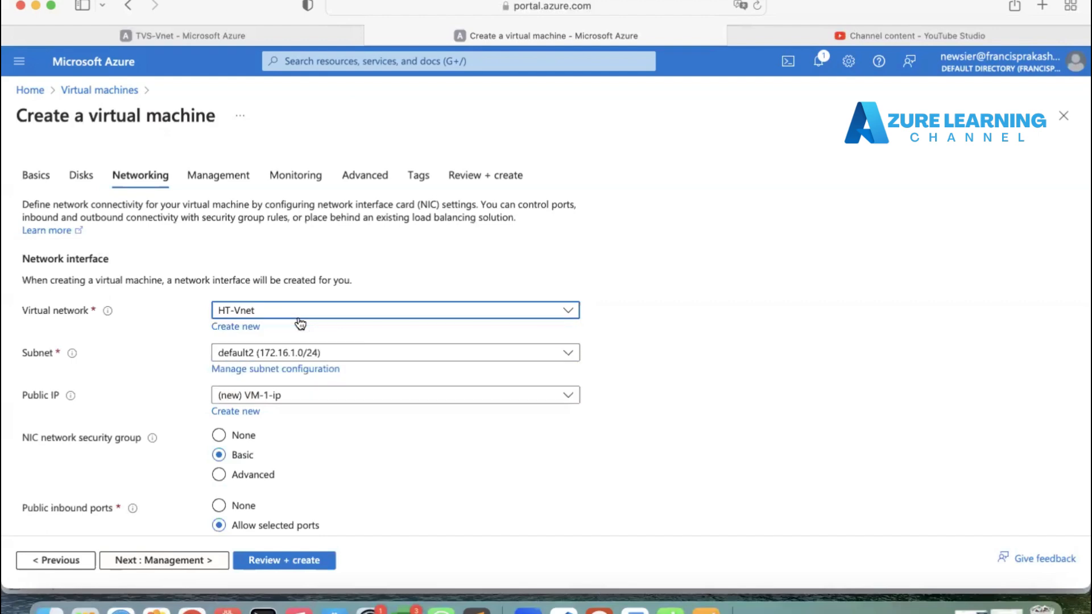
left_click(304, 359)
left_click(304, 361)
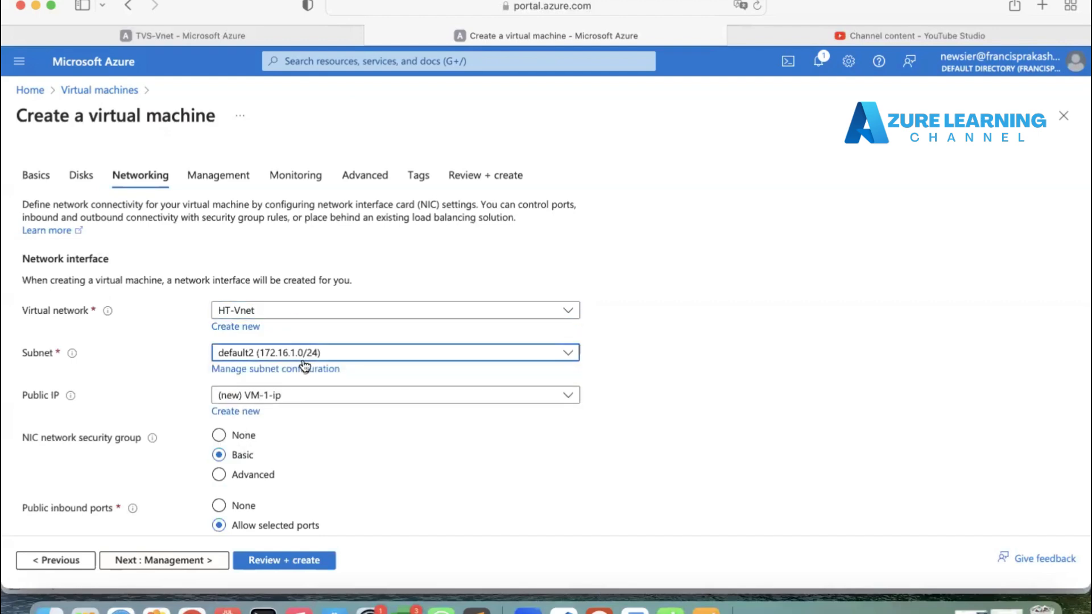
scroll(316, 427, "down", 2)
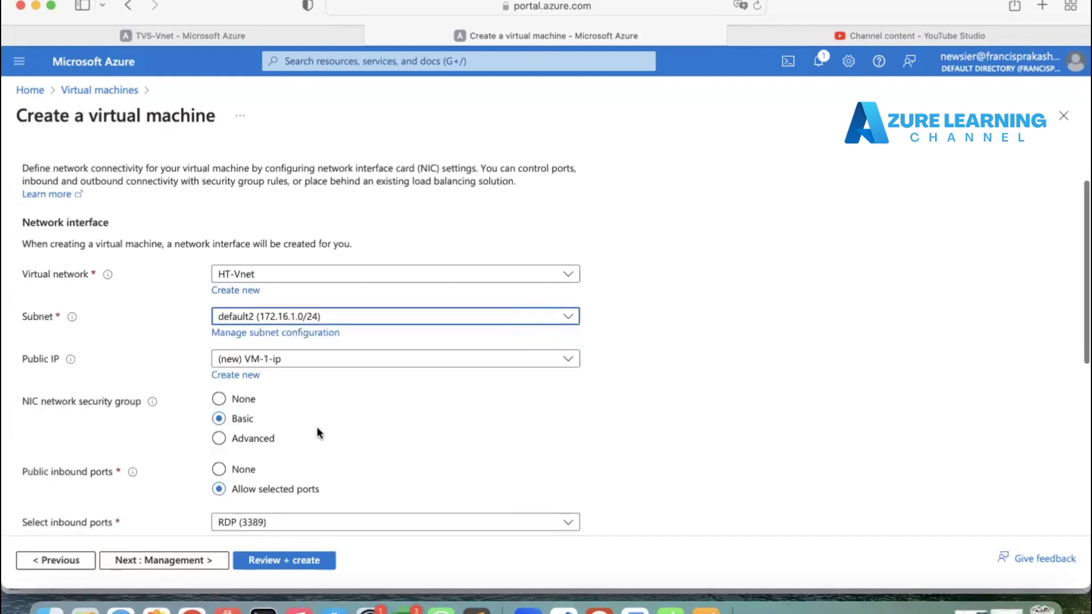
left_click(272, 559)
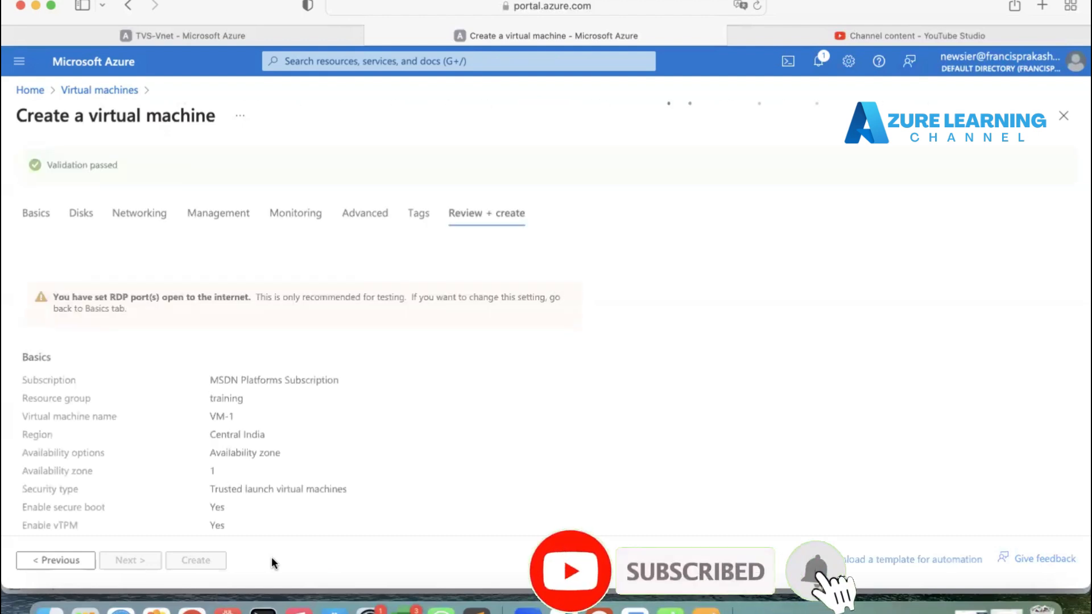
left_click(193, 560)
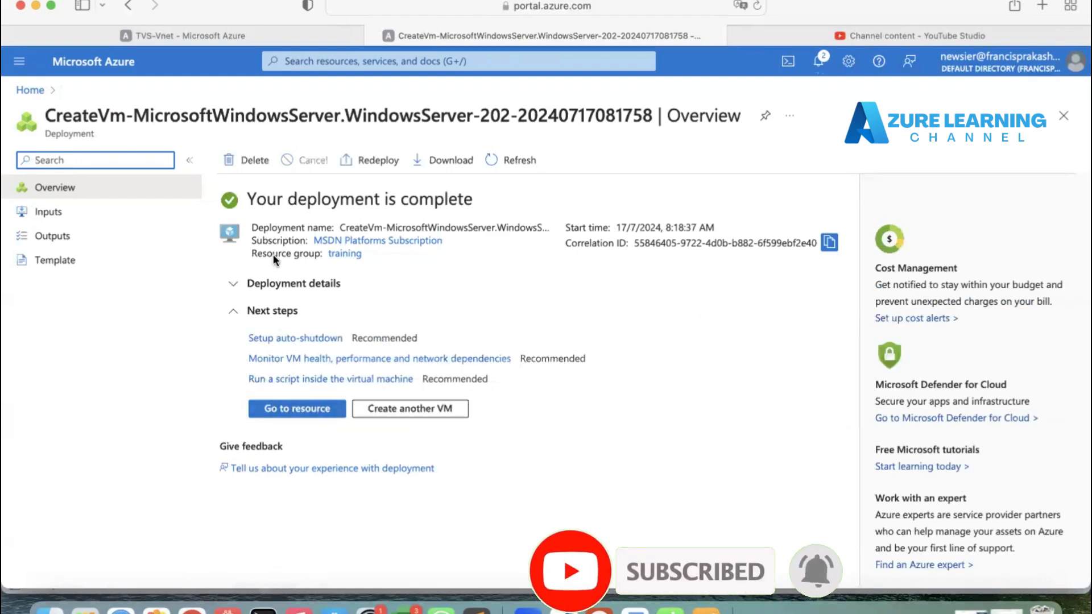
Step: Start creating another virtual machine in the training resource group and name it vm-2
left_click(388, 404)
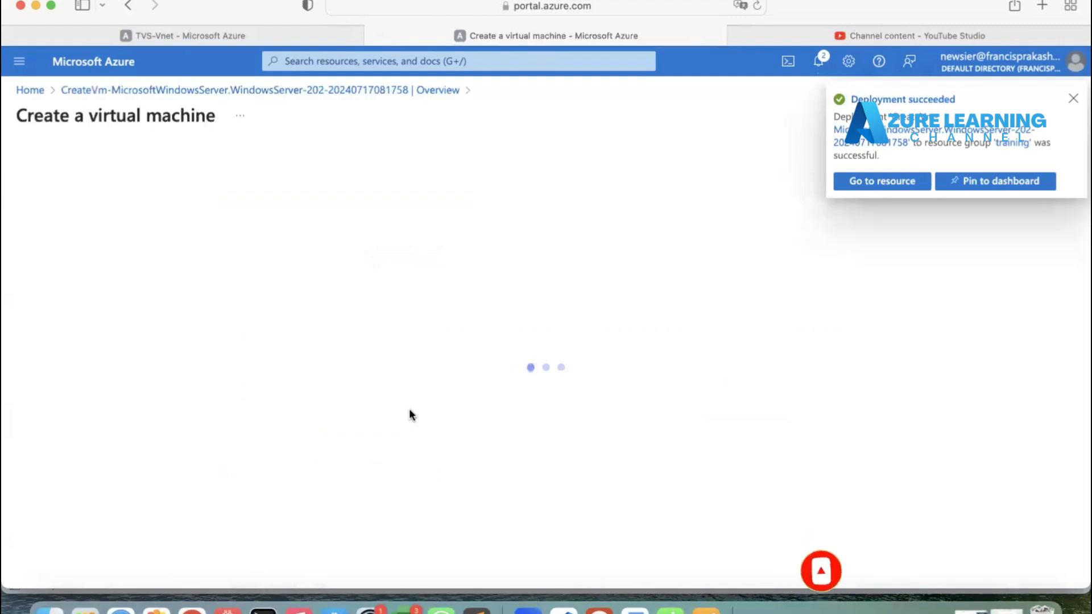
left_click(316, 365)
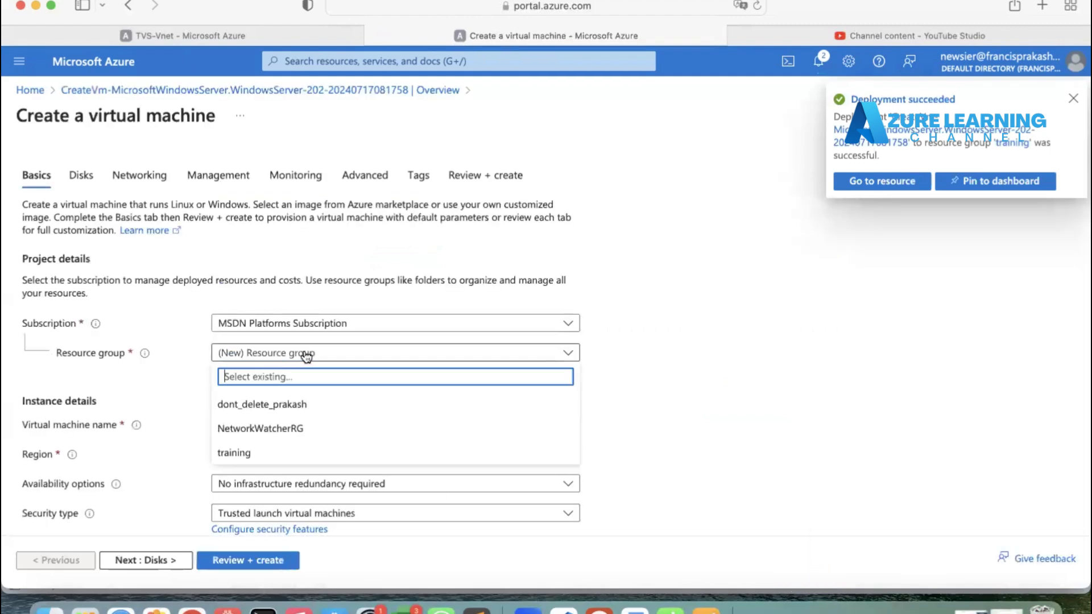
left_click(263, 451)
left_click(263, 426)
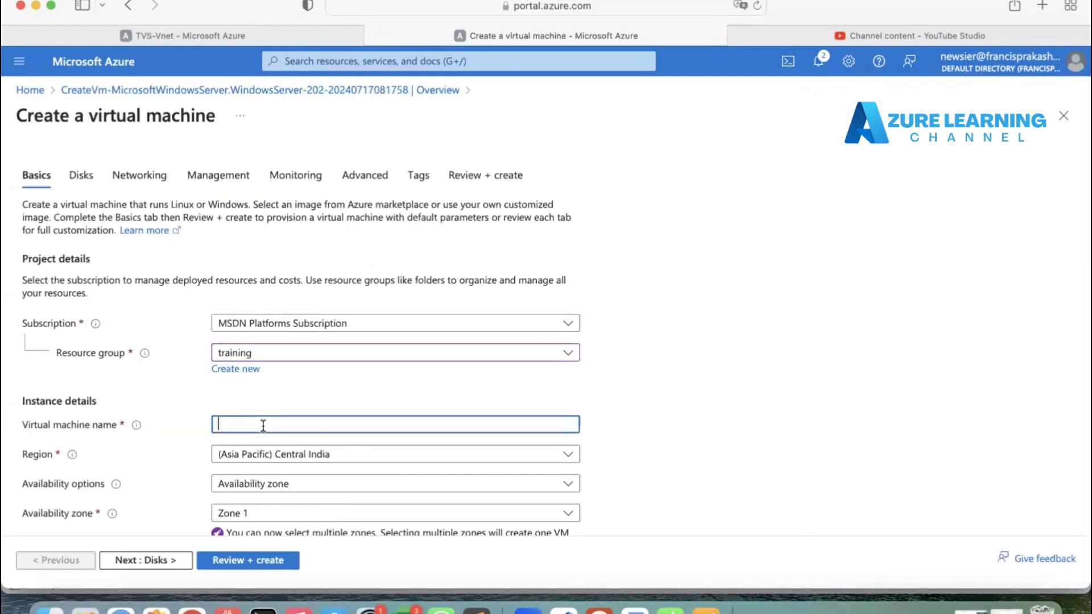
type("vm-2")
Step: Set the virtual machine's region to (US) East US
scroll(265, 327, "down", 3)
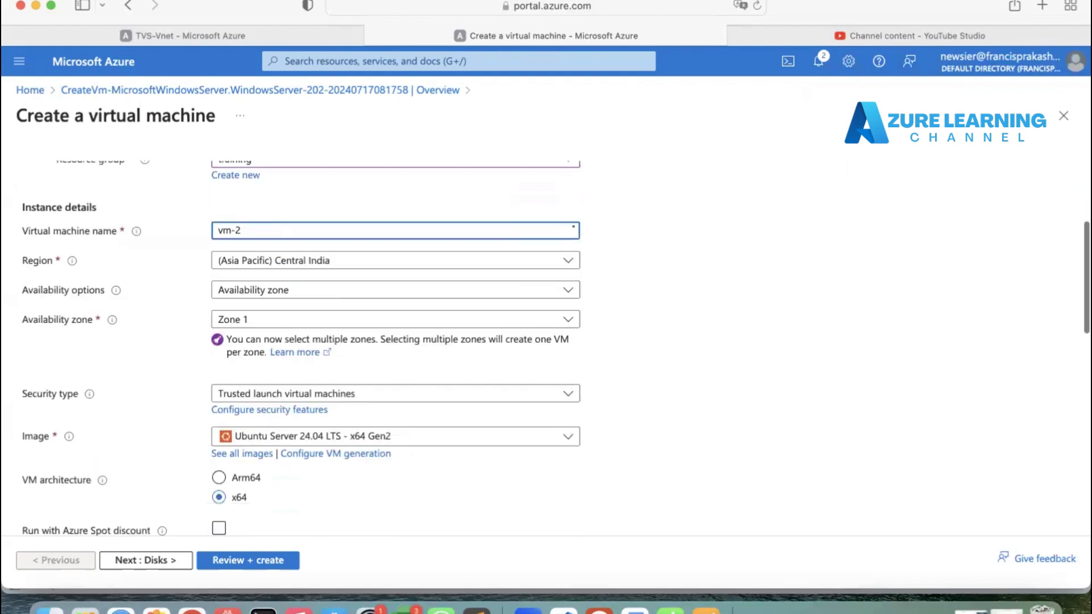
left_click(258, 263)
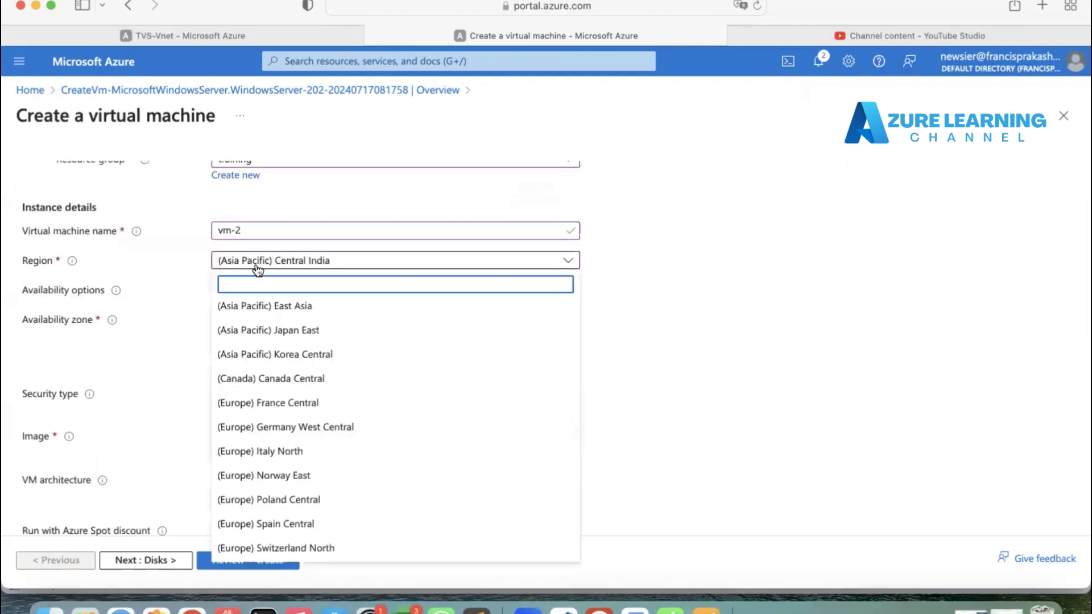
type("east")
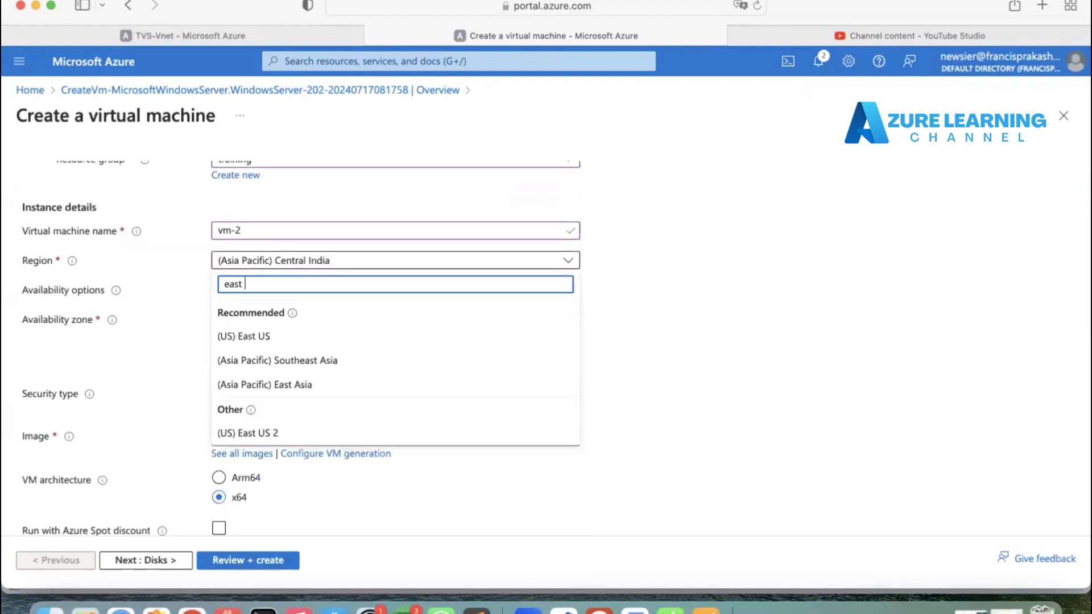
left_click(263, 338)
Step: Select the Windows Server 2019 Datacenter - x64 Gen2 image for vm-2
scroll(263, 340, "down", 2)
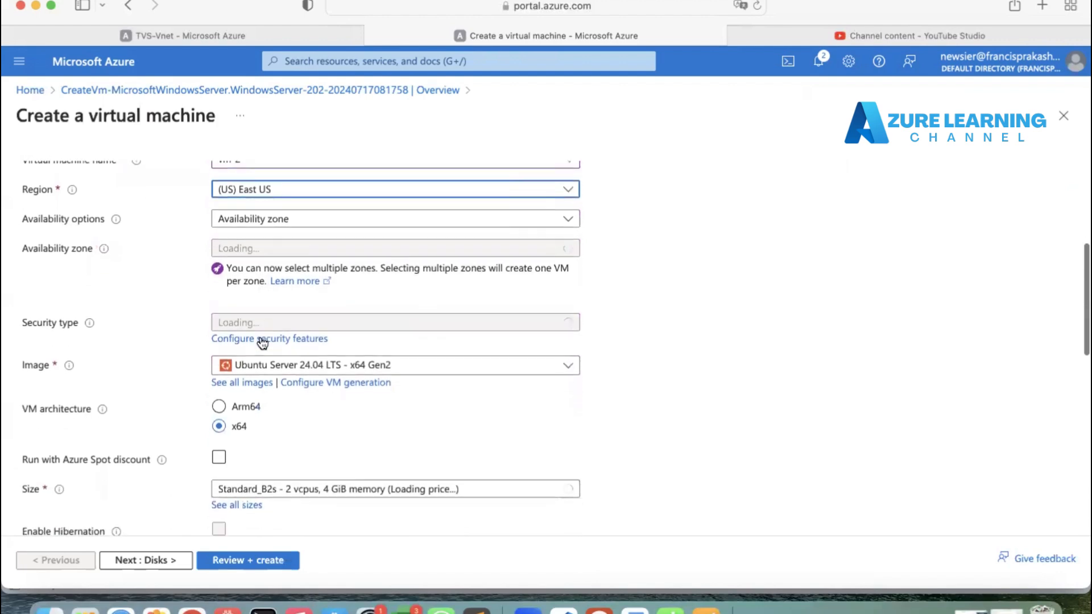
left_click(261, 320)
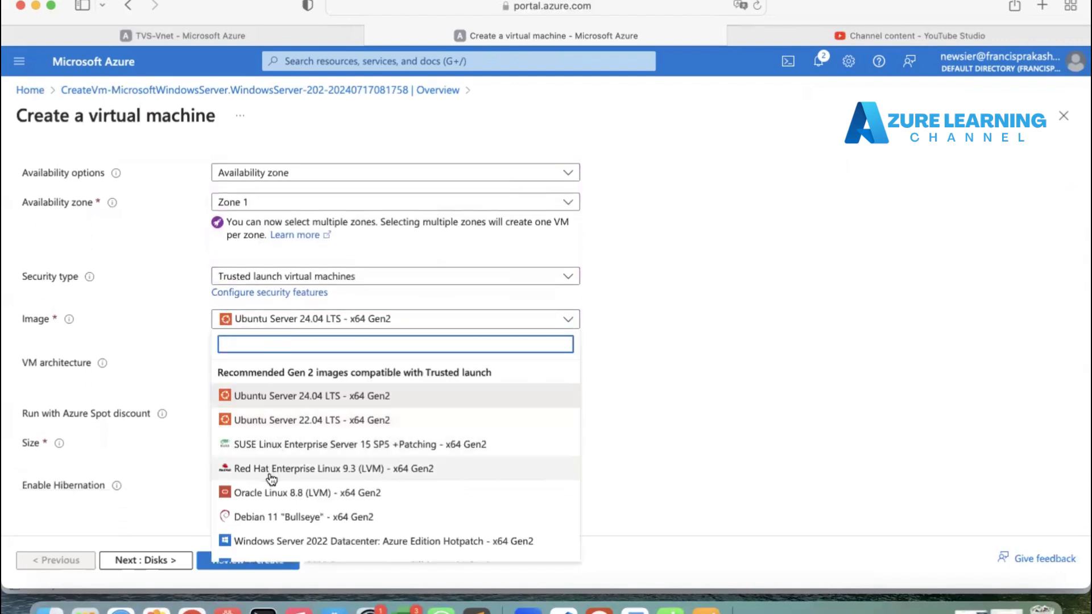
scroll(272, 480, "down", 2)
left_click(268, 475)
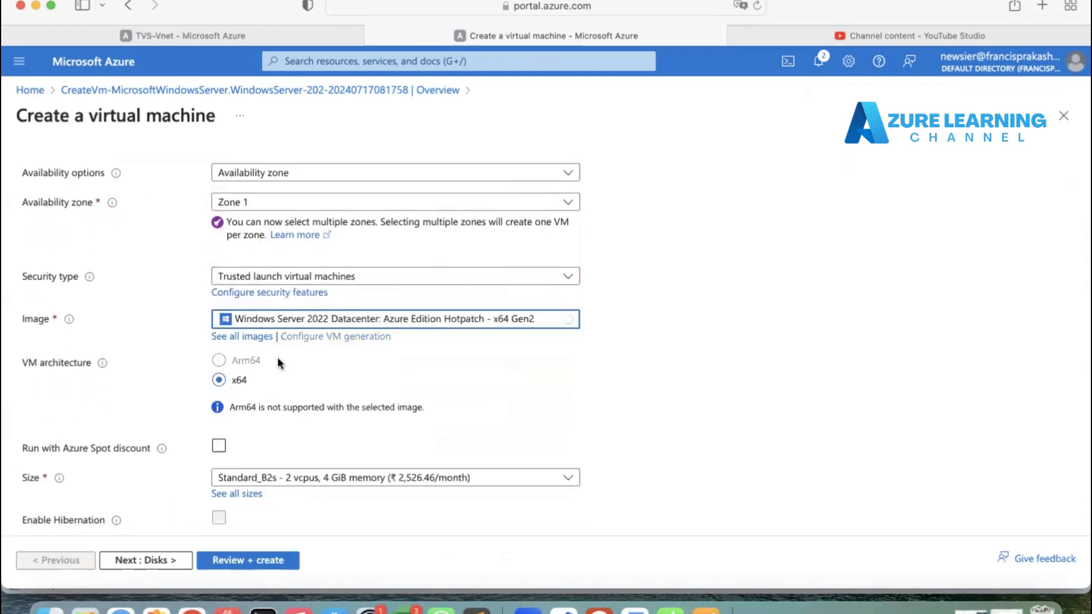
left_click(316, 320)
scroll(315, 455, "down", 3)
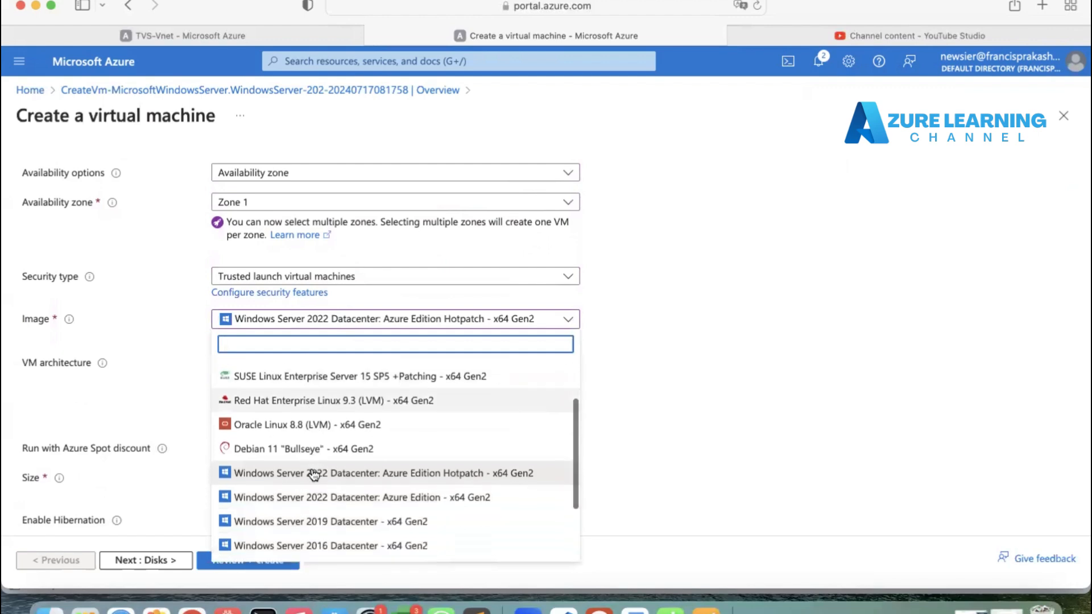
left_click(298, 493)
scroll(299, 492, "down", 2)
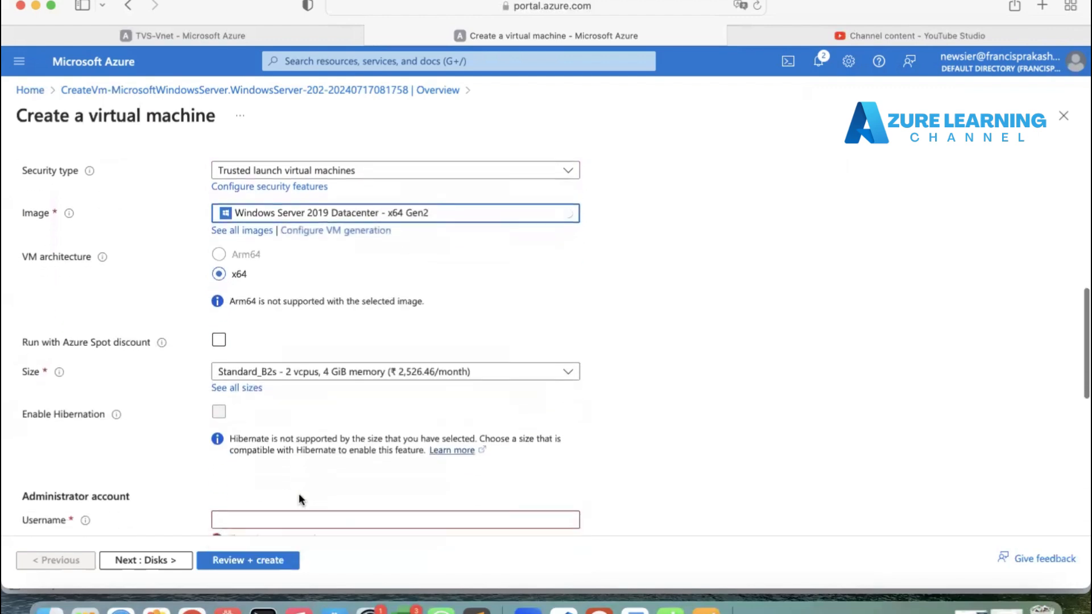
Step: Set the administrator username to rootadmin and enter and confirm the administrator password
scroll(300, 462, "down", 3)
left_click(267, 365)
type("r")
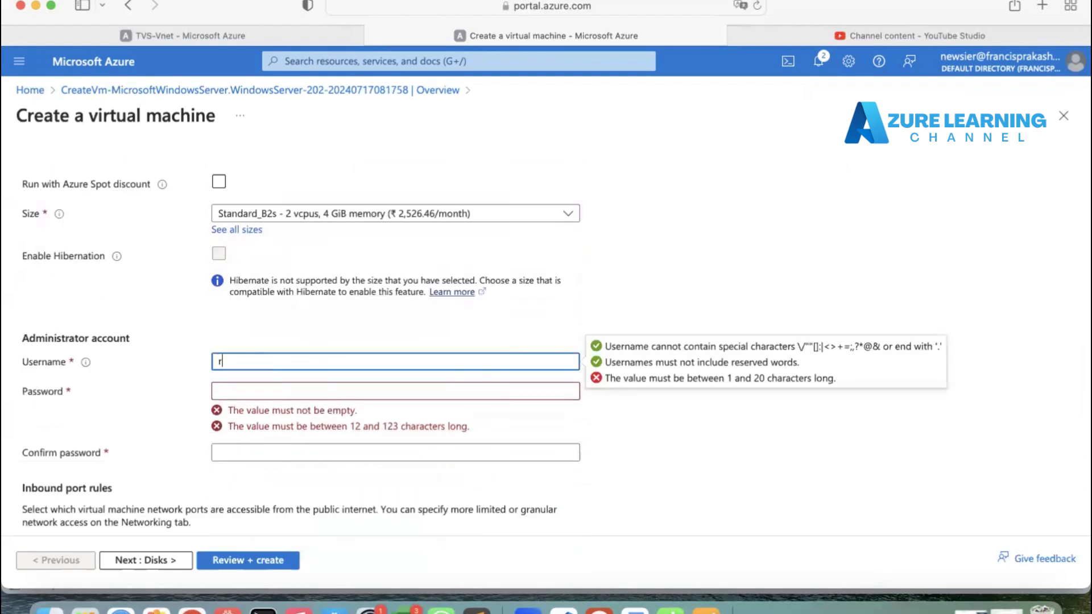
type("ootadmin")
key("Tab")
type("****")
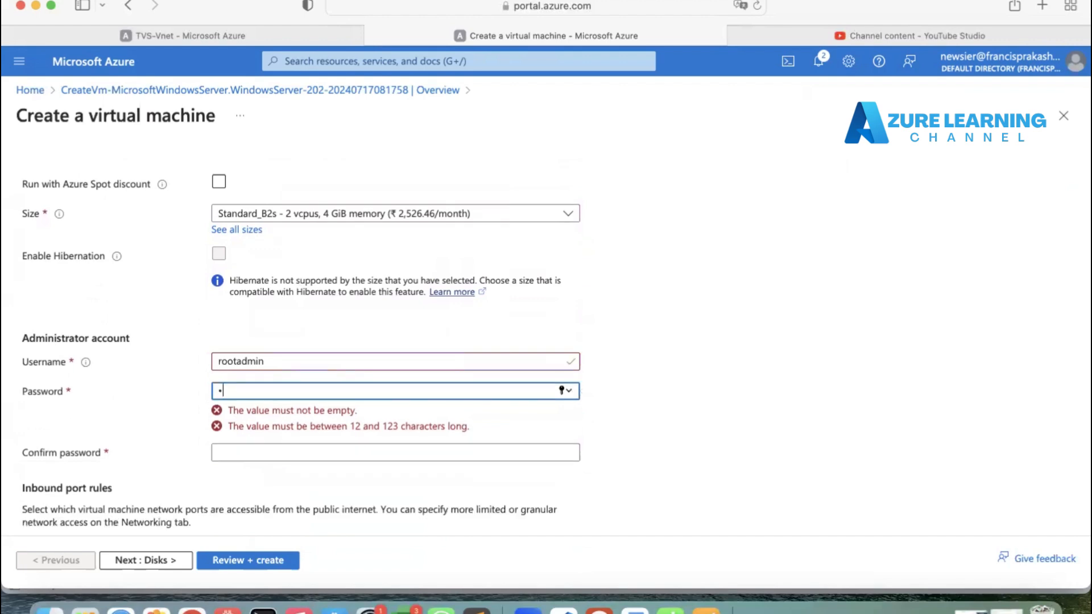
type("********")
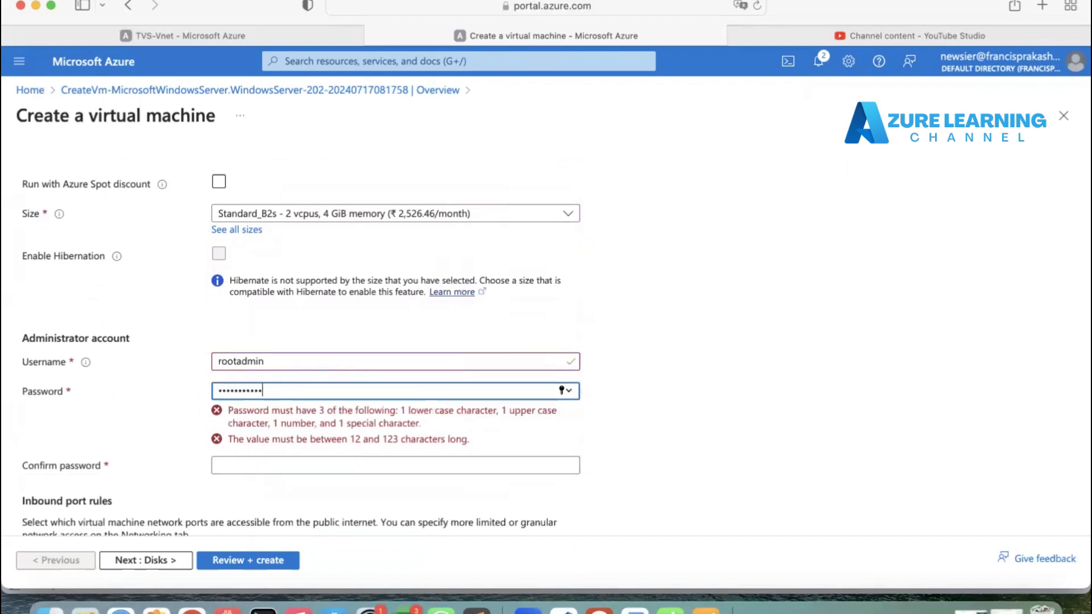
key("Tab")
type("**********")
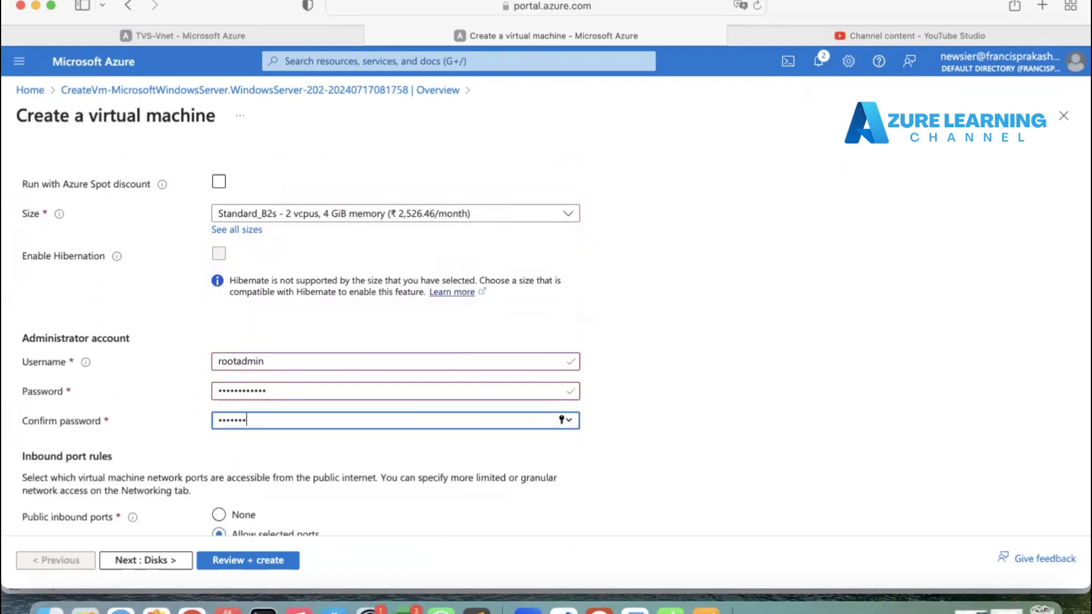
type("**")
Step: Advance through Disks to the Networking settings, ignoring the deployment recommendations
scroll(545, 347, "down", 5)
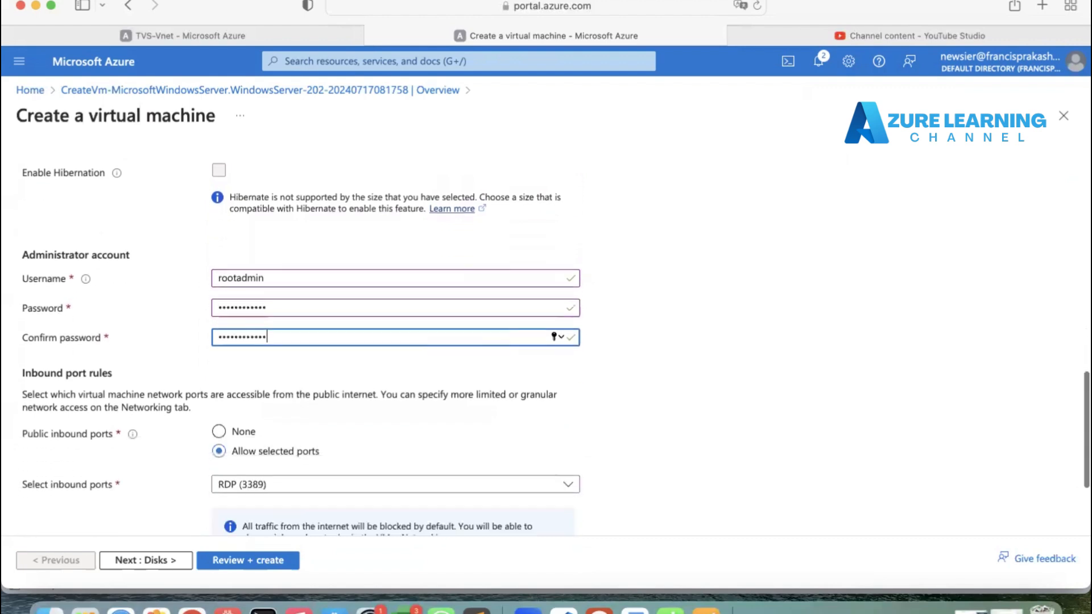
left_click(155, 559)
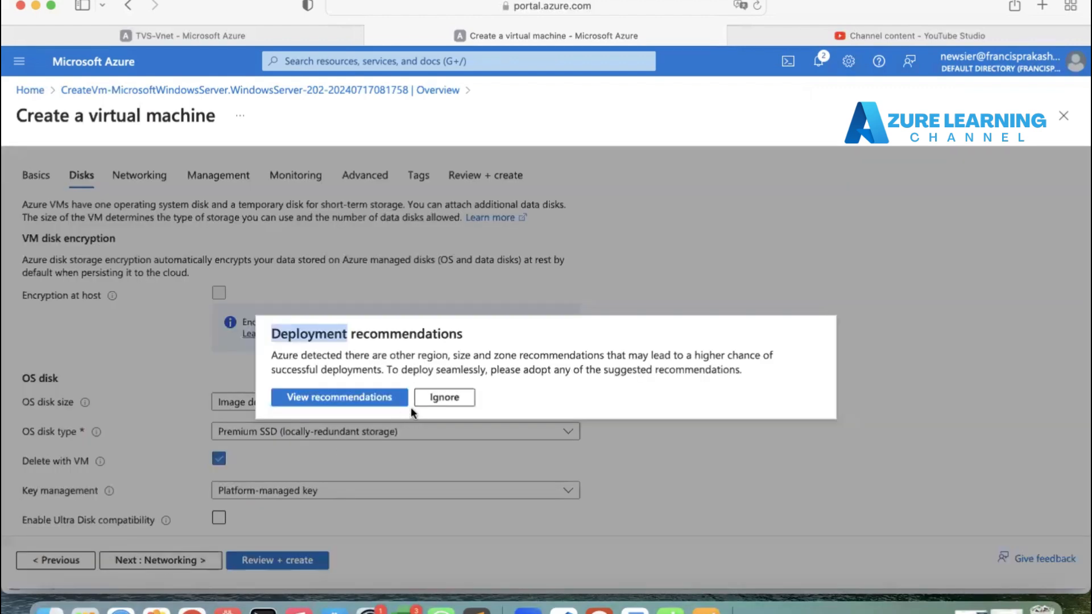
left_click(442, 398)
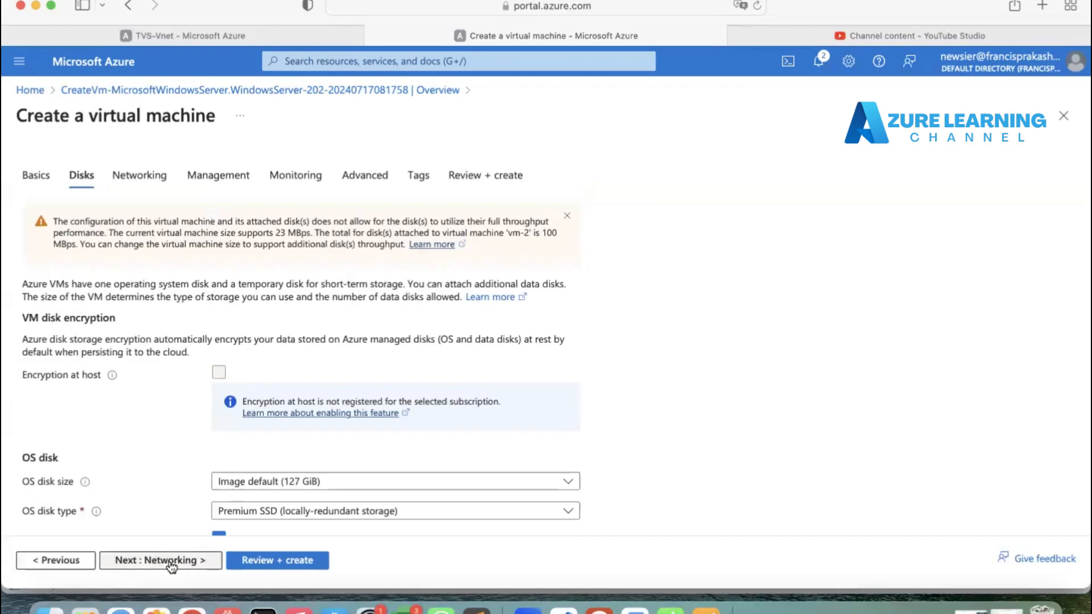
left_click(148, 569)
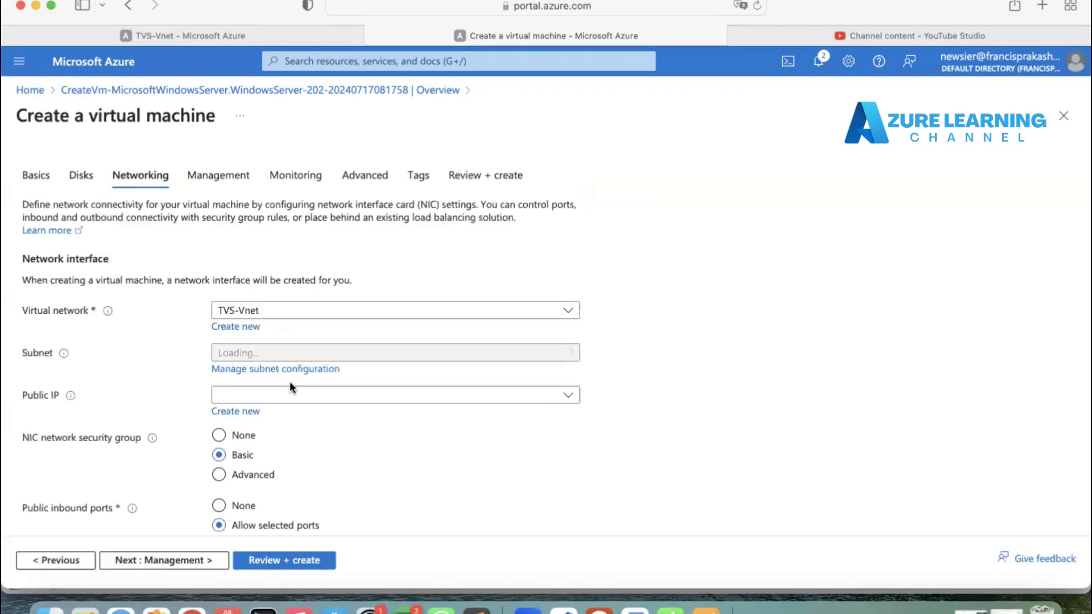
Step: Place vm-2 on TVS-Vnet's Web-sub (10.10.10.0/25) subnet with the new vm-2-ip public IP, then review and create it
scroll(293, 386, "down", 2)
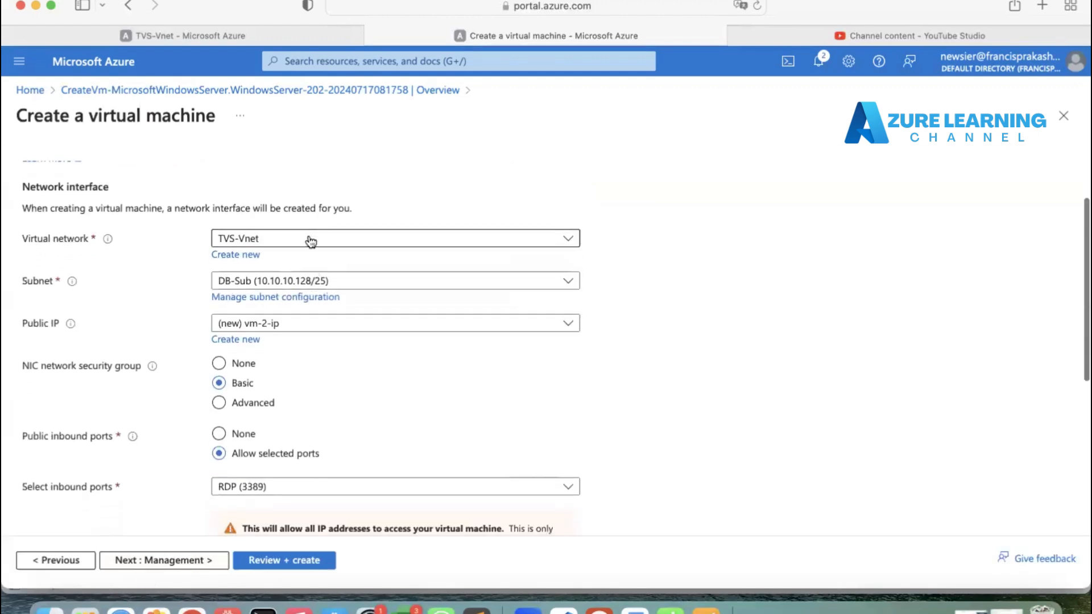
left_click(332, 283)
left_click(276, 355)
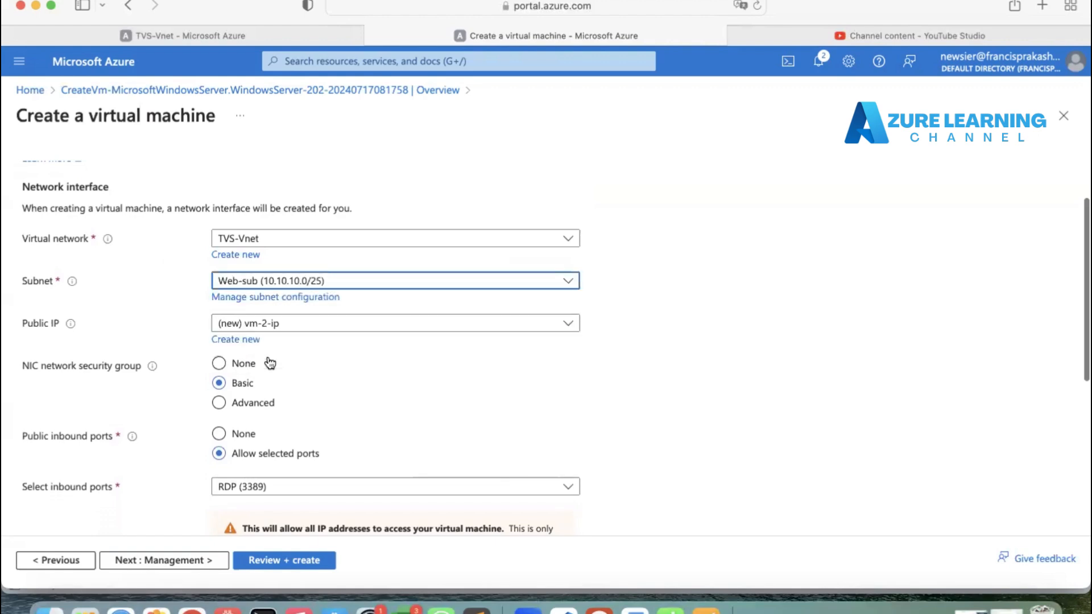
left_click(295, 328)
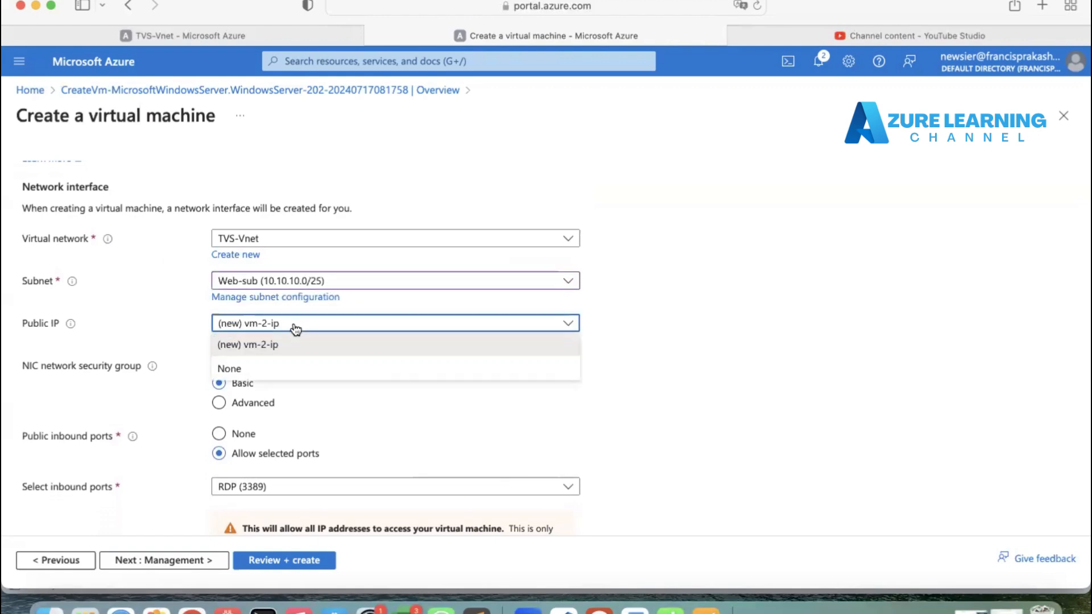
left_click(324, 424)
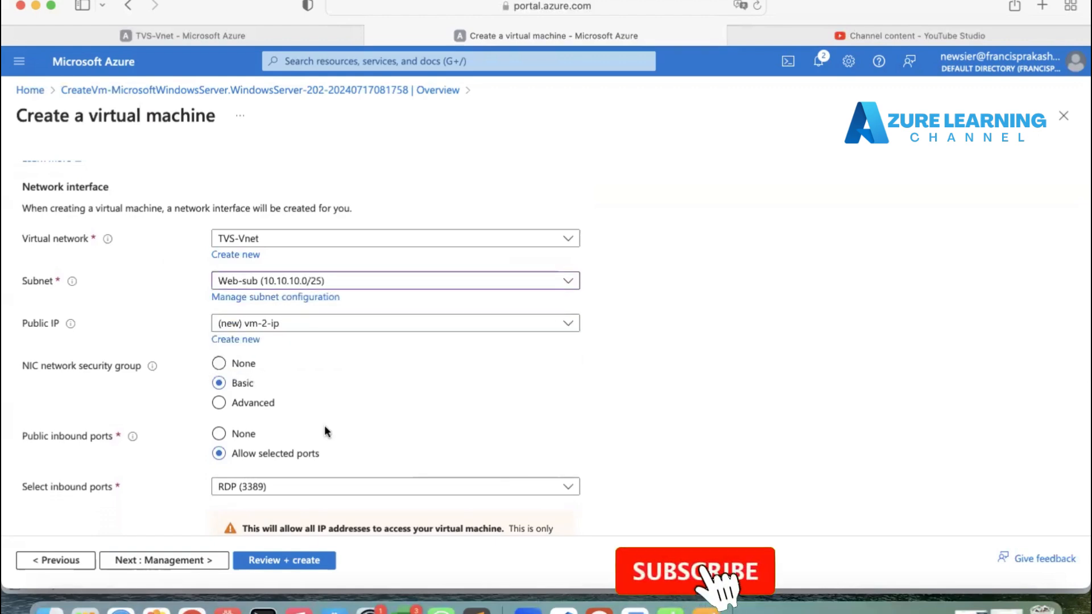
left_click(267, 560)
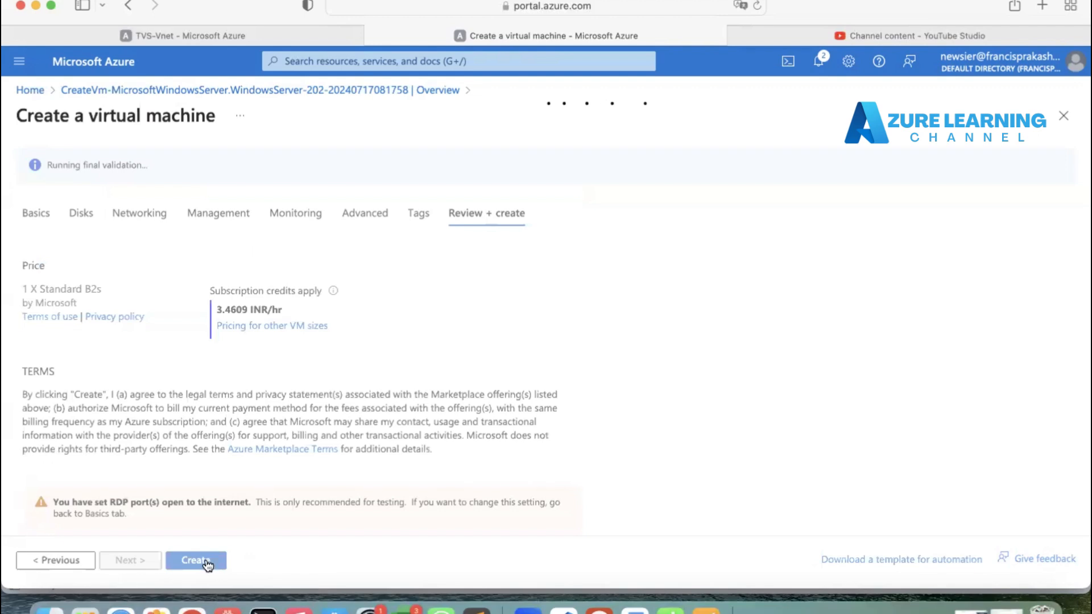
left_click(205, 561)
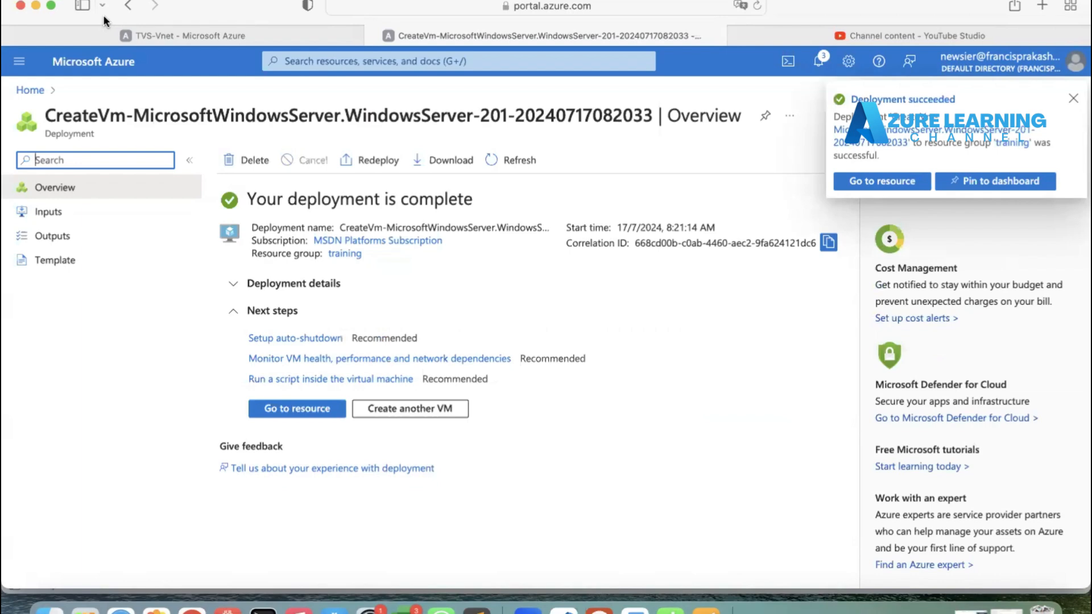
Step: Open the new vm-2 resource and record its private IP 10.10.10.4 on the VM-2 line of the notes file
left_click(299, 414)
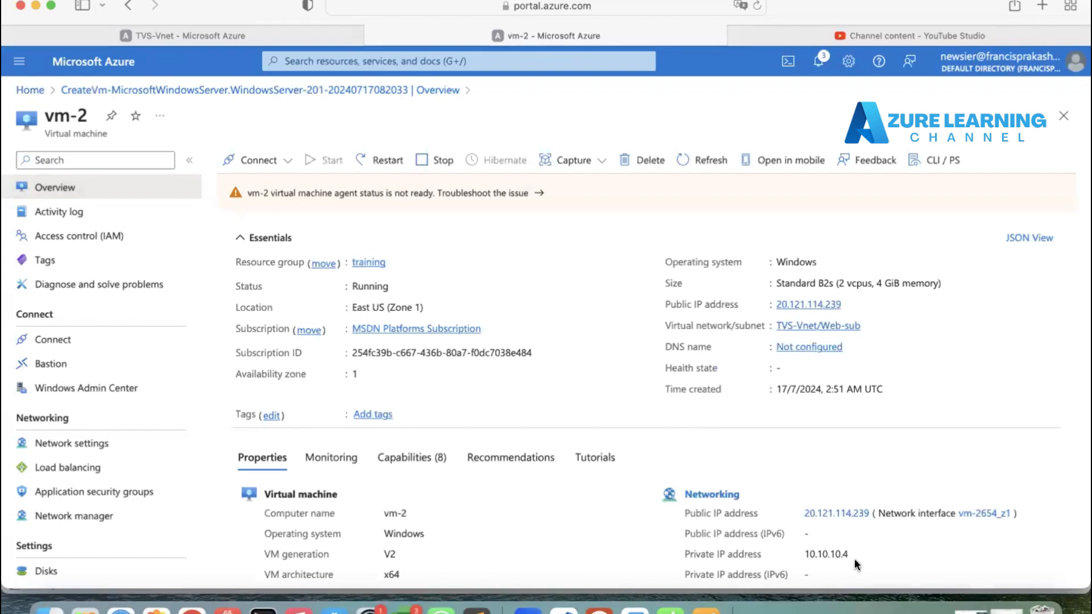
left_click_drag(853, 556, 803, 549)
key("super+c")
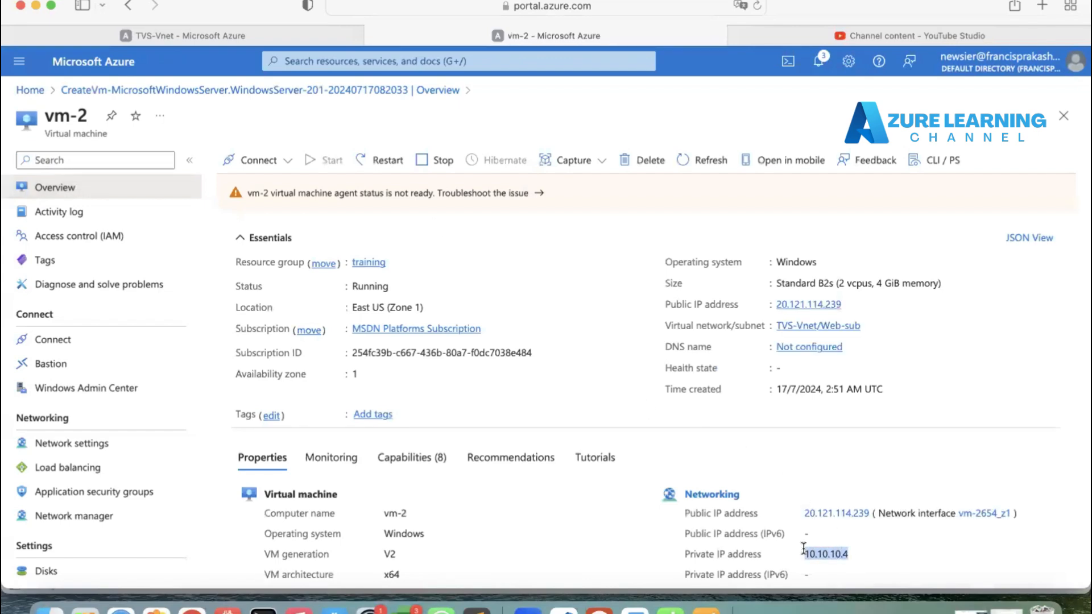
key("super+Tab")
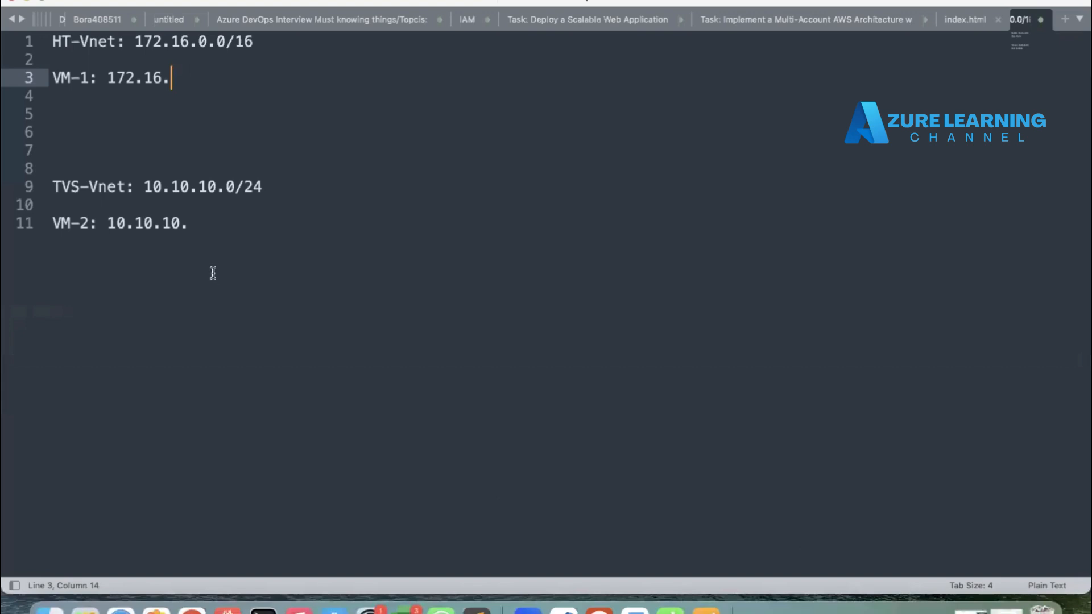
left_click_drag(198, 224, 109, 225)
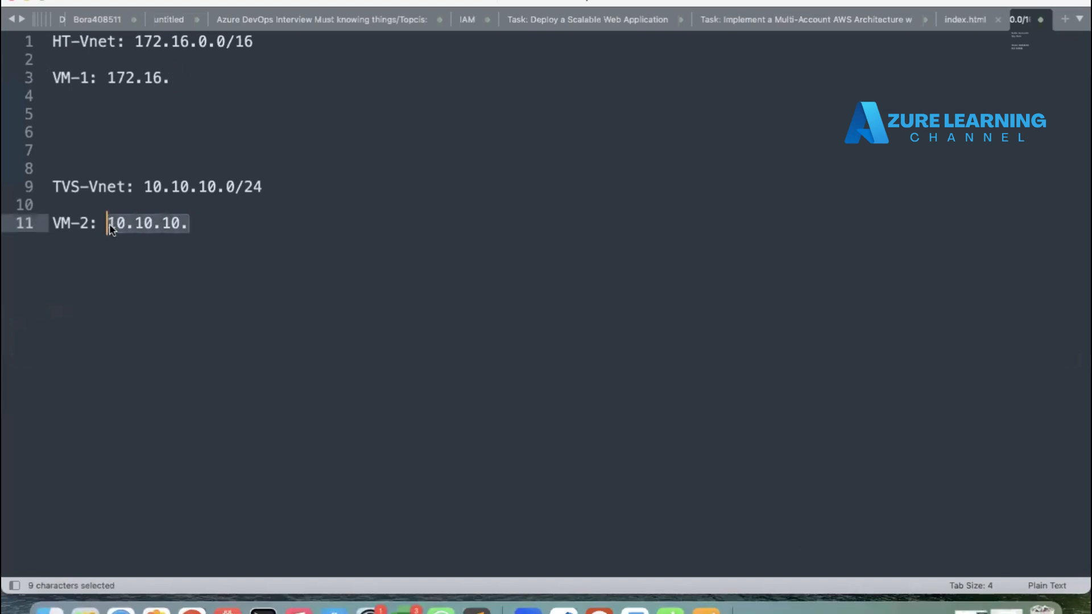
key("super+v")
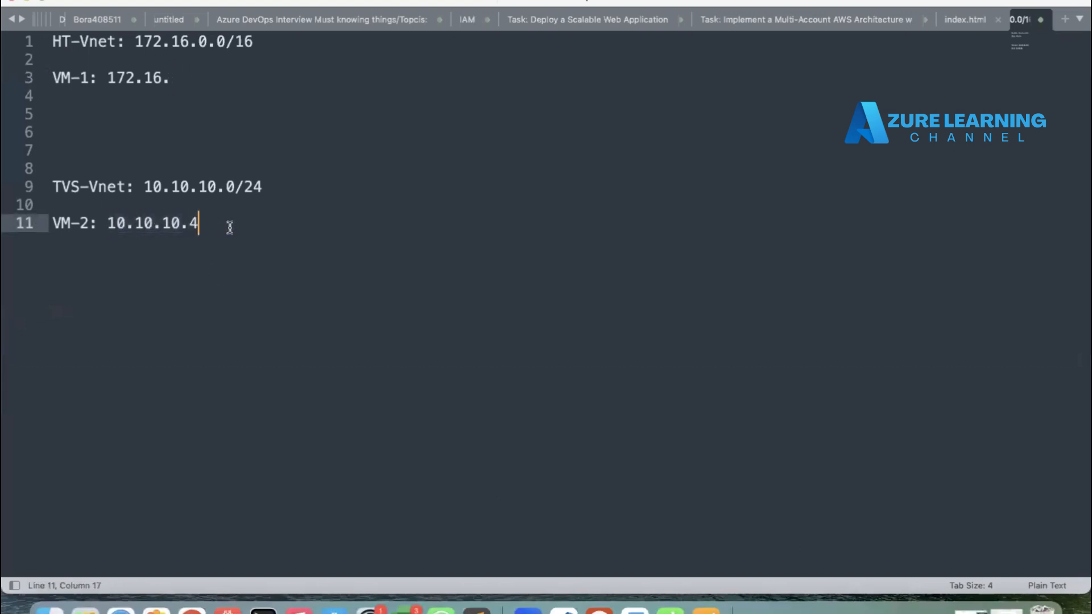
Step: Copy vm-2's public IP and add it to the notes on a new line labelled "Pub IP:"
key("Return")
key("super+Tab")
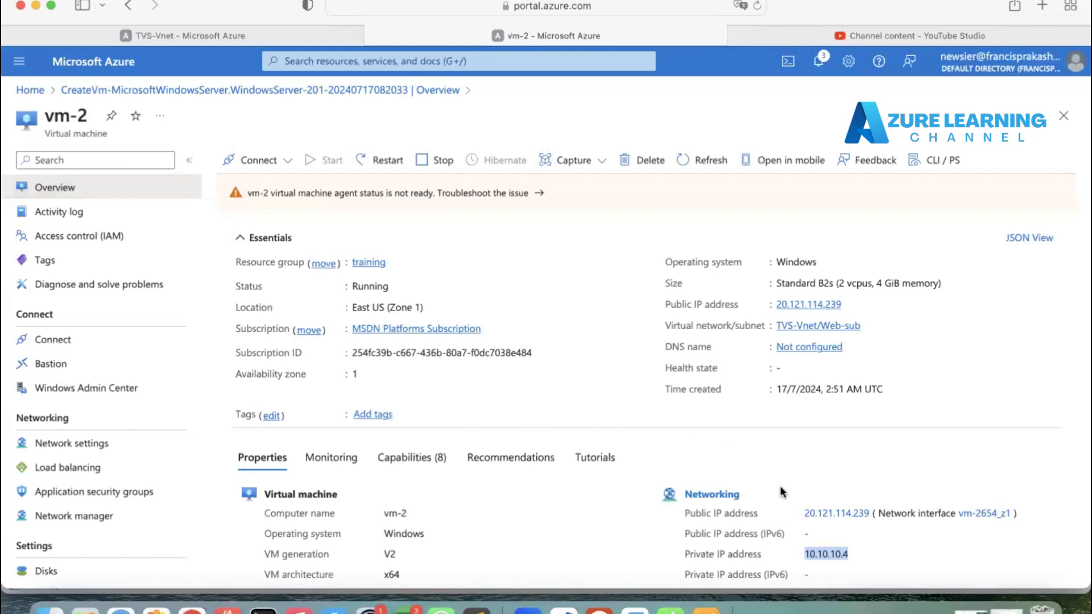
left_click_drag(802, 513, 870, 516)
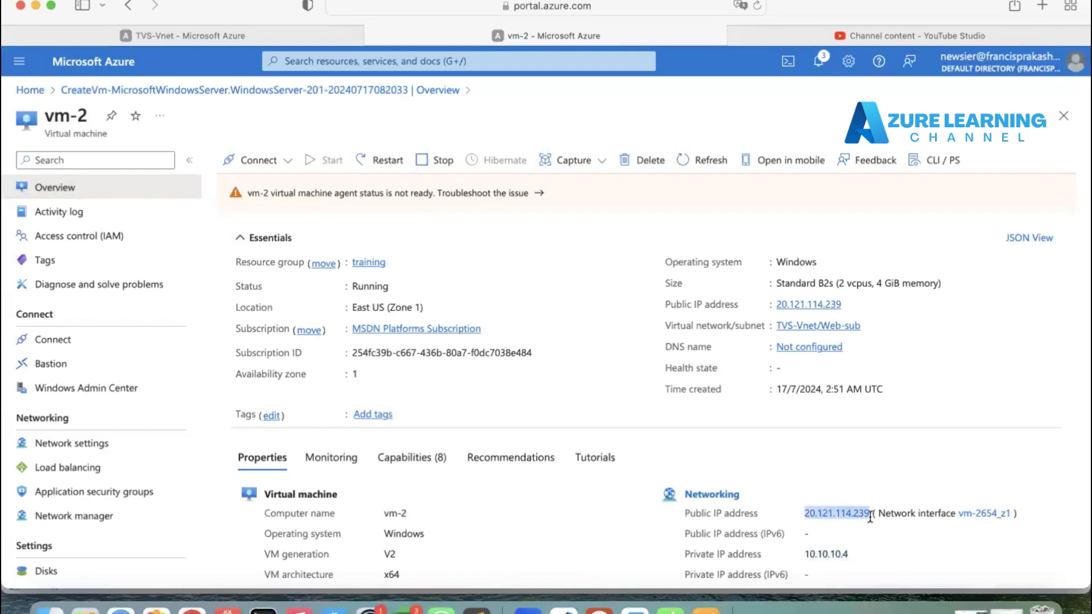
key("super+c")
key("super+Tab")
key("Return")
key("super+v")
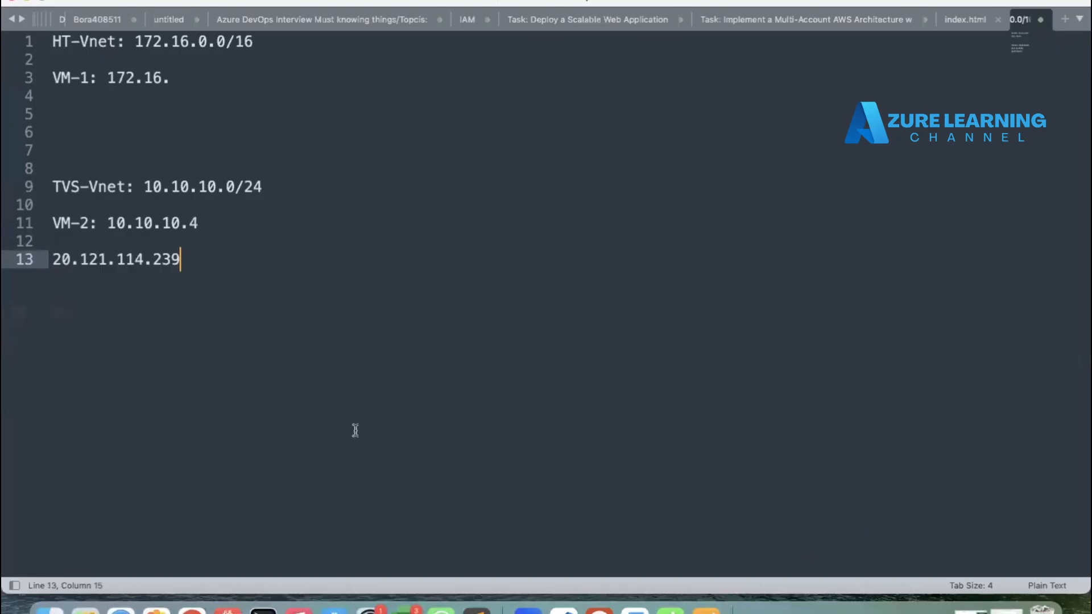
left_click(53, 260)
type("Pub IP:")
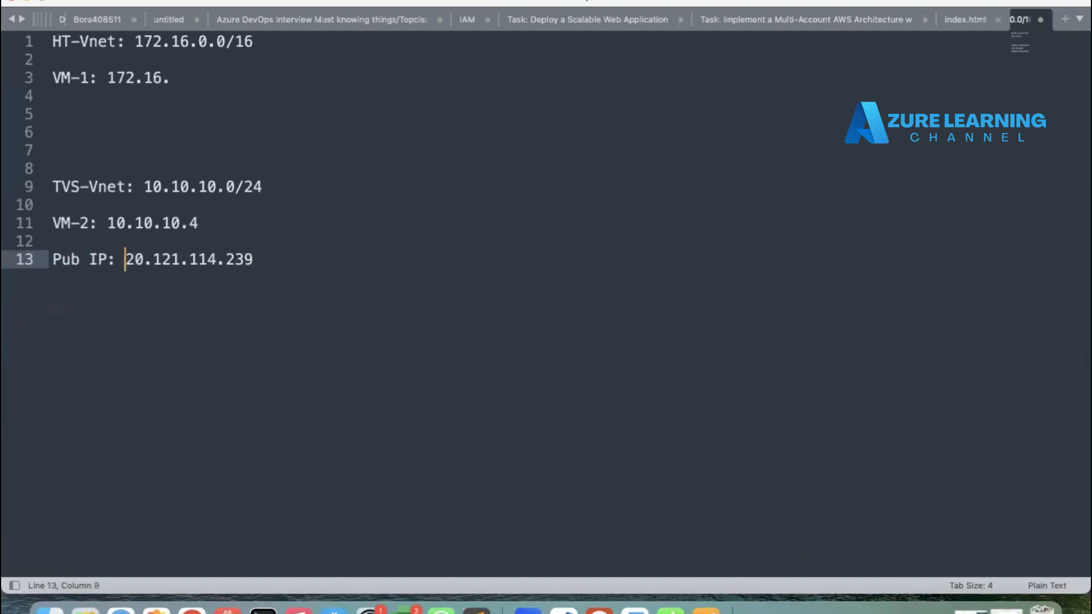
Step: Open VM-1 from the portal home and record its private IP 172.16.1.4 on the VM-1 line of the notes
key("super+Tab")
left_click(31, 90)
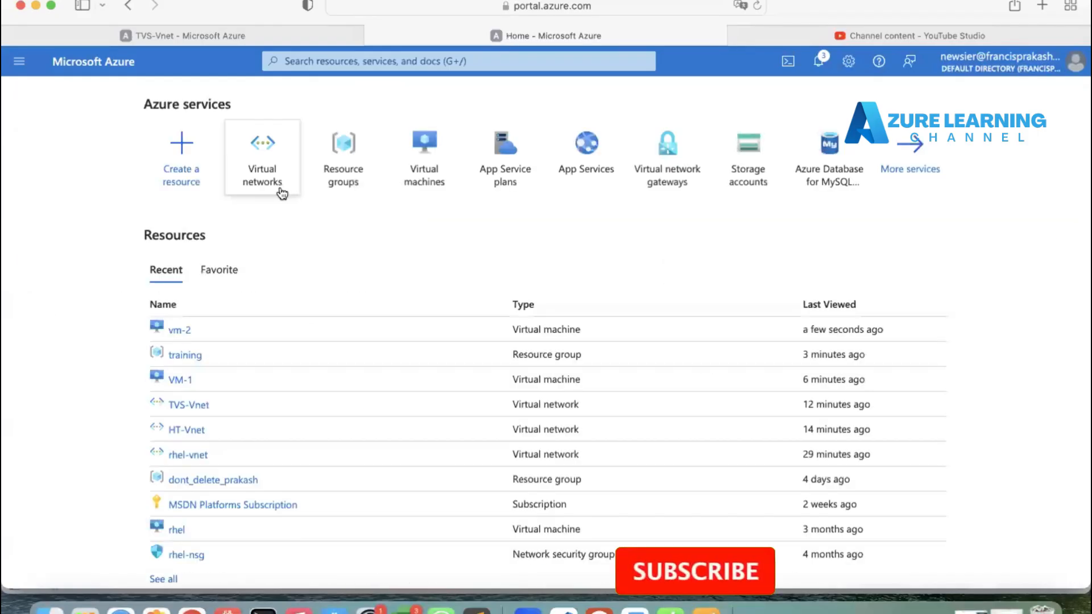
left_click(180, 380)
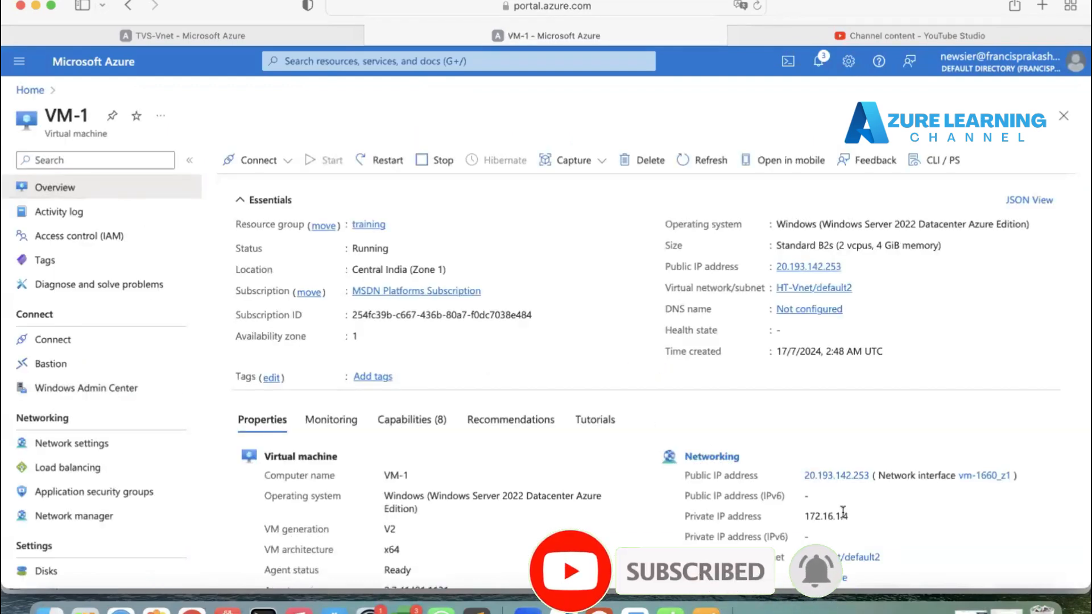
double_click(812, 511)
key("super+Tab")
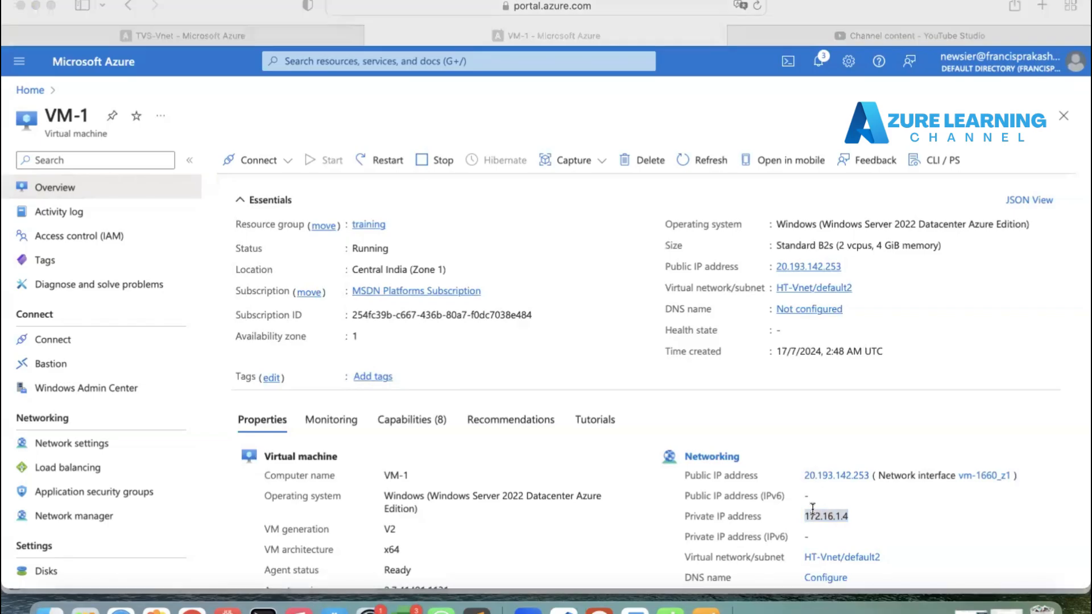
left_click_drag(171, 78, 103, 78)
key("super+v")
Step: Copy VM-1's public IP into the notes as "Pub IP:" under VM-1, and remove the blank line under VM-2
key("super+Tab")
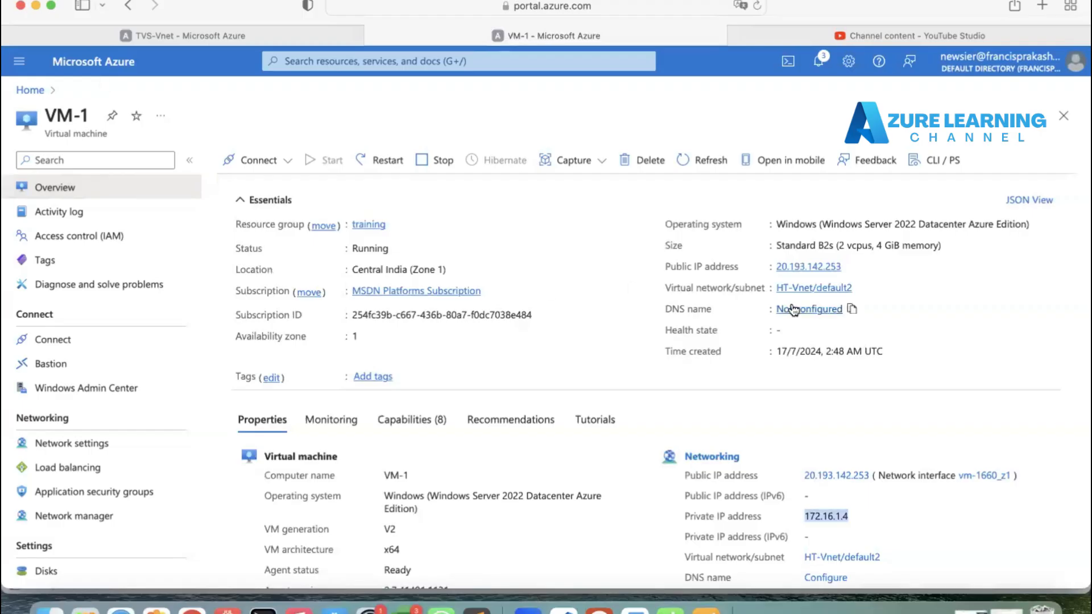
left_click(869, 266)
key("super+Tab")
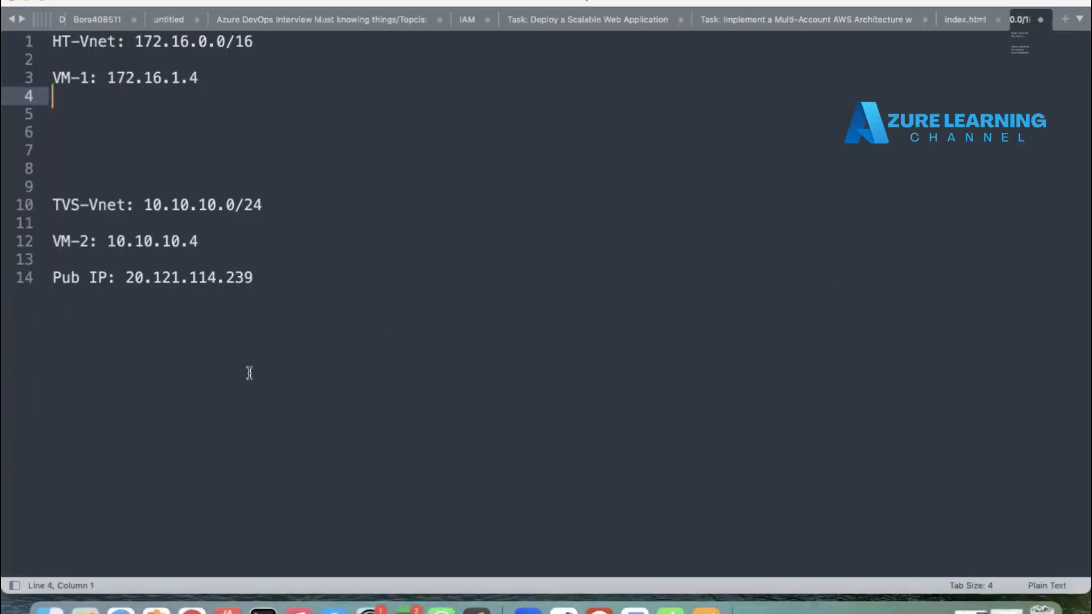
type("Pub IP:")
key("super+v")
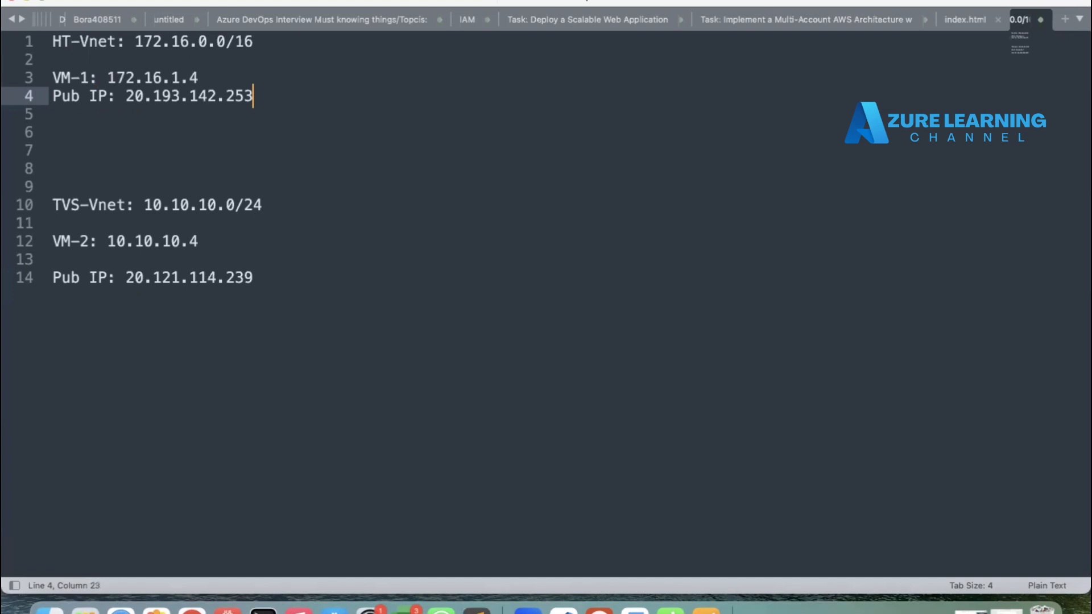
left_click(103, 260)
key("BackSpace")
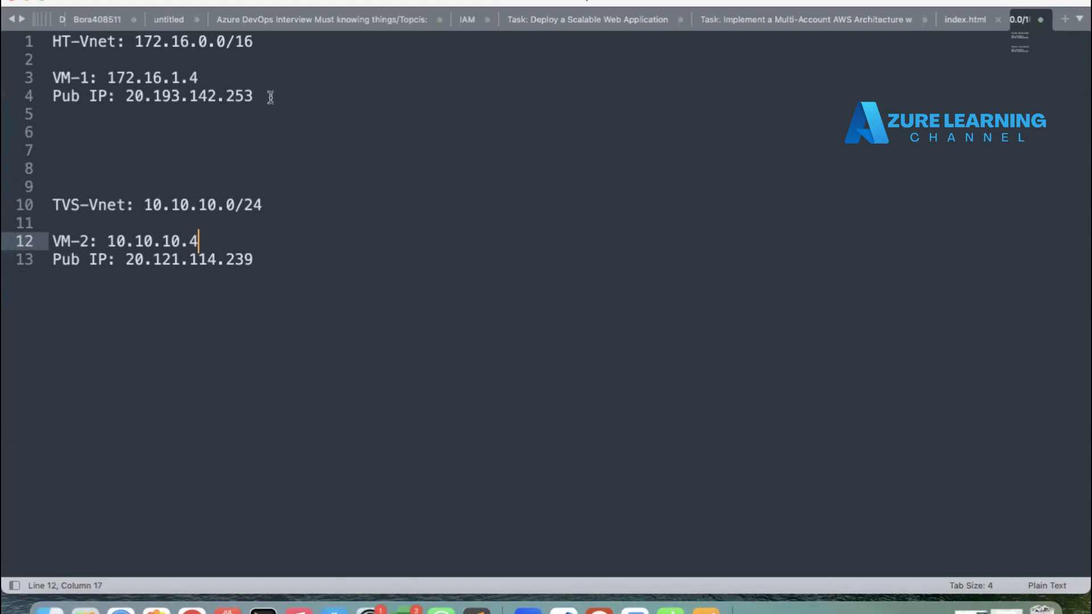
Step: Copy VM-1's public IP and add it as a new PC 20.193.142.253 in Microsoft Remote Desktop
left_click_drag(267, 96, 125, 97)
key("super+c")
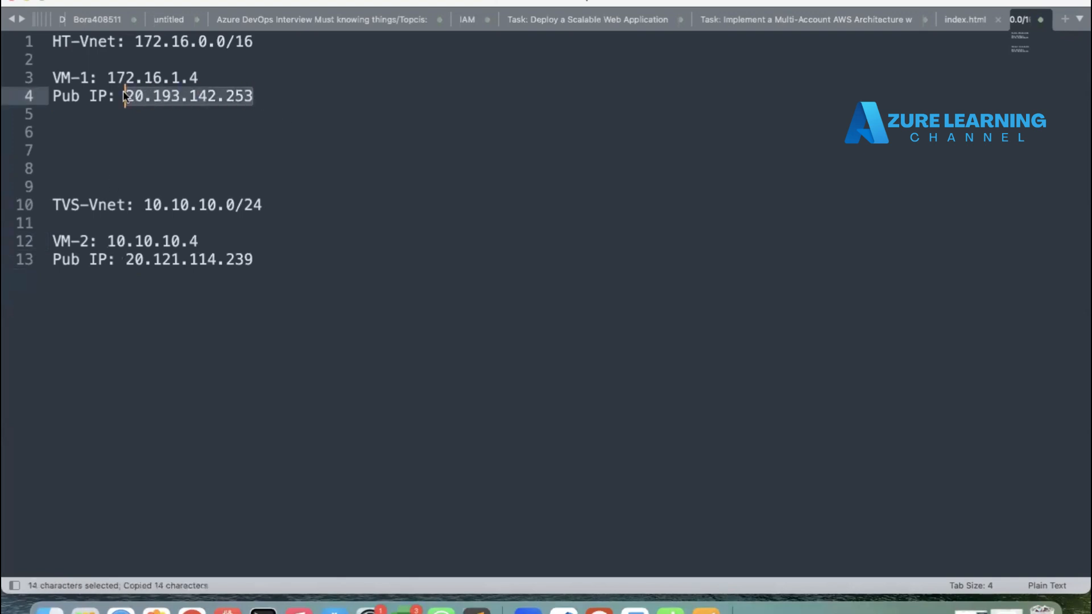
left_click(599, 610)
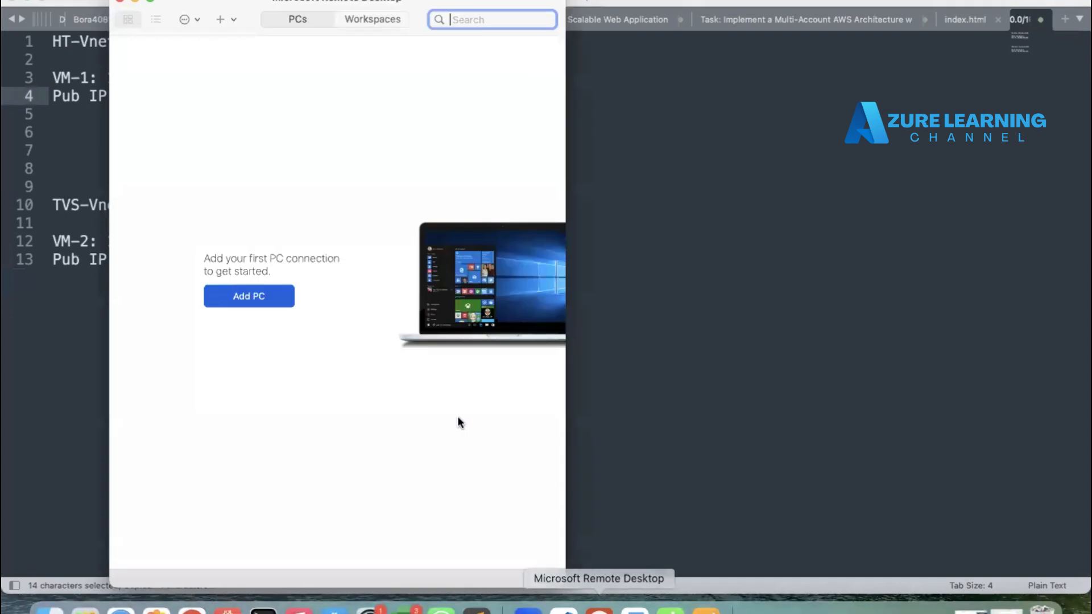
left_click(236, 298)
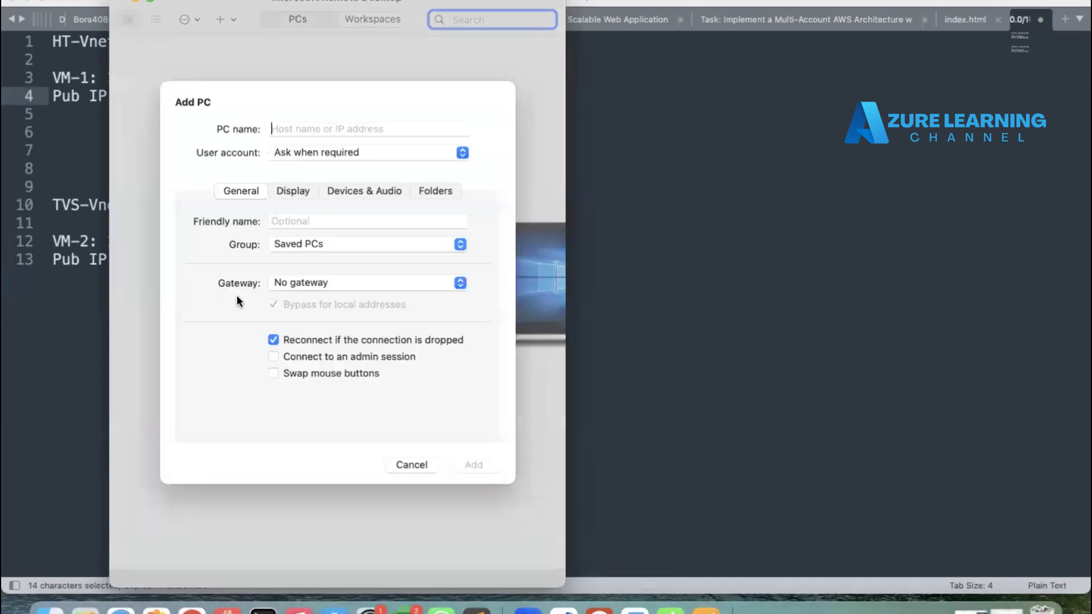
key("super+v")
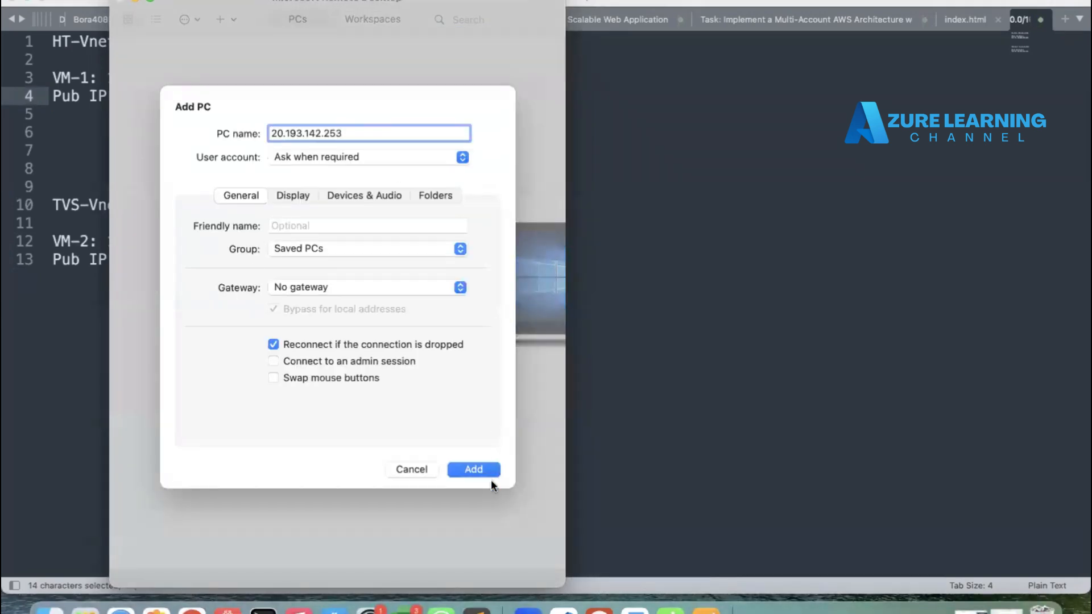
left_click(474, 472)
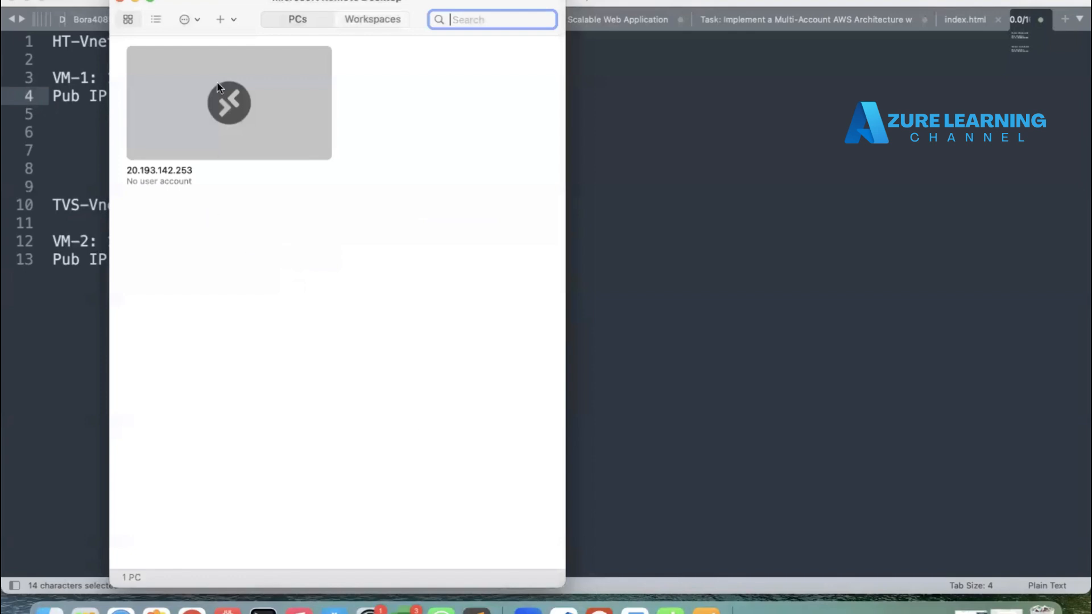
Step: Connect to 20.193.142.253 as rootadmin, entering the account password and accepting the certificate warning
right_click(217, 81)
left_click(241, 90)
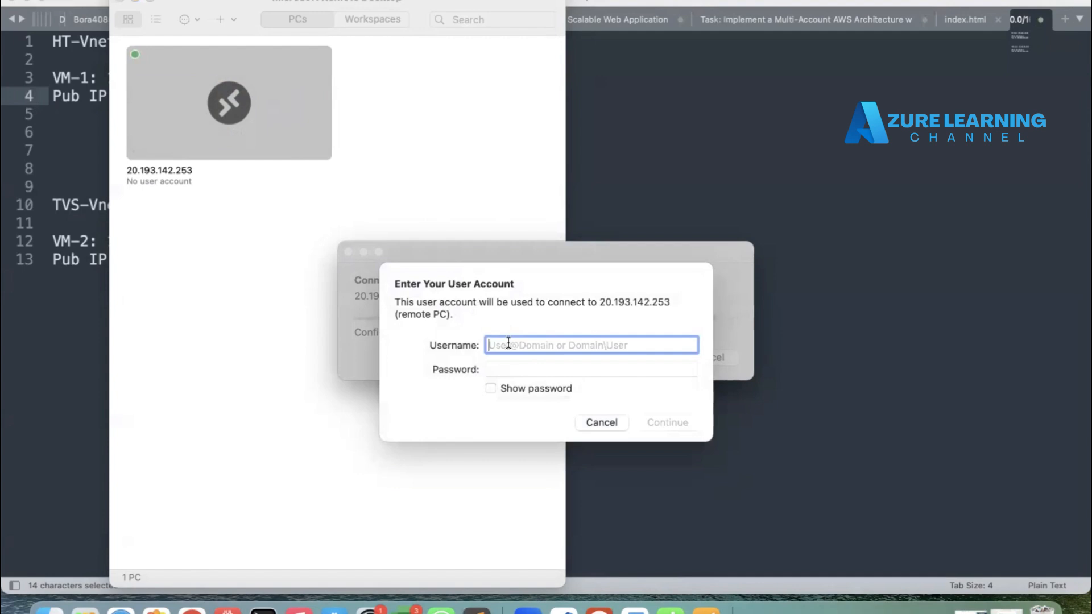
type("rootadmin")
key("Tab")
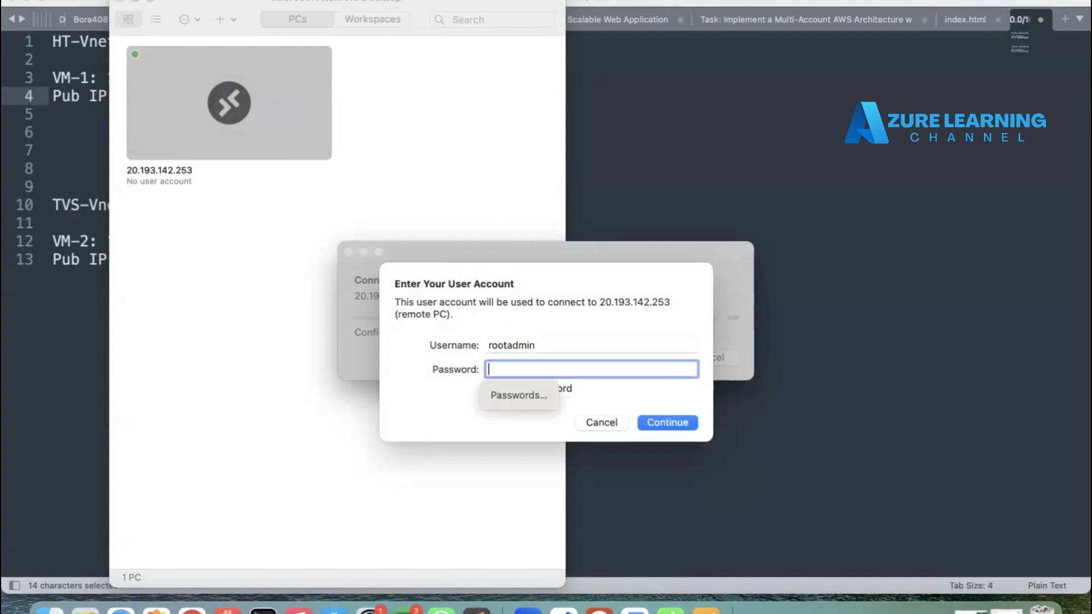
type("•••••••••••")
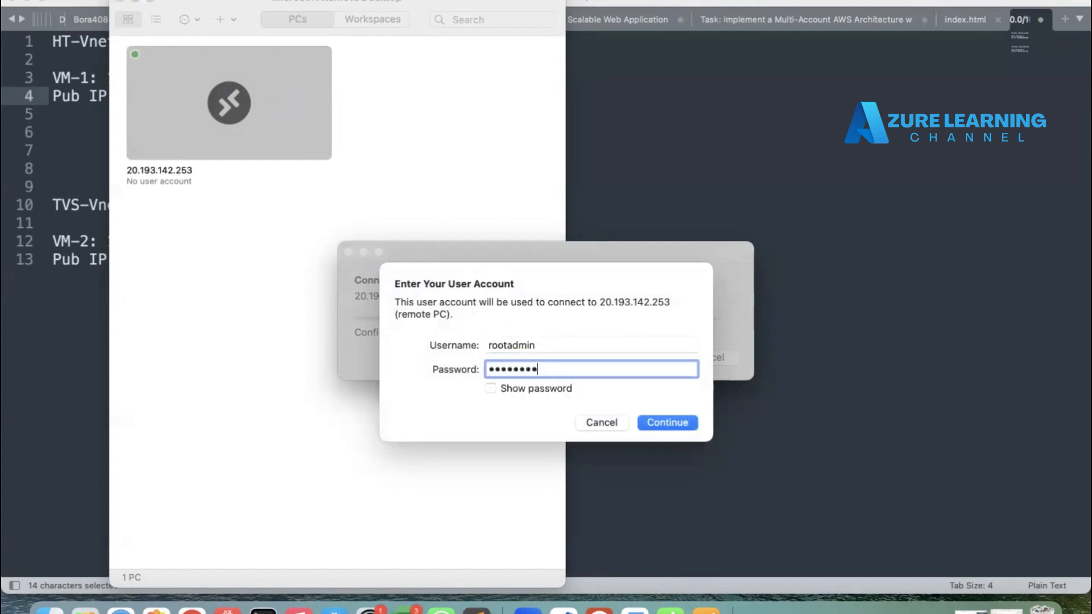
type("••")
left_click(672, 423)
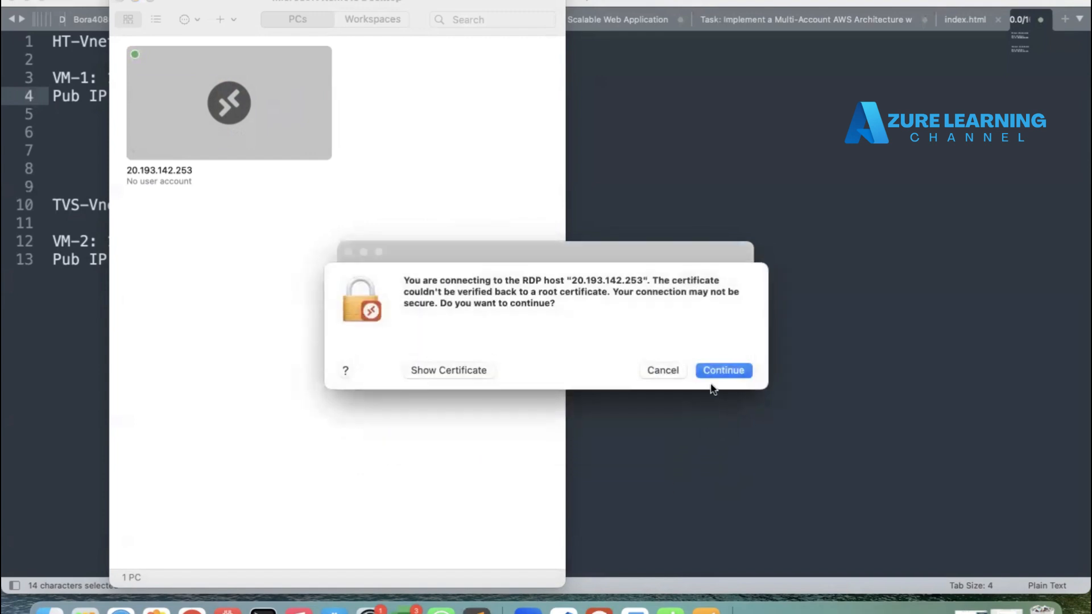
left_click(717, 374)
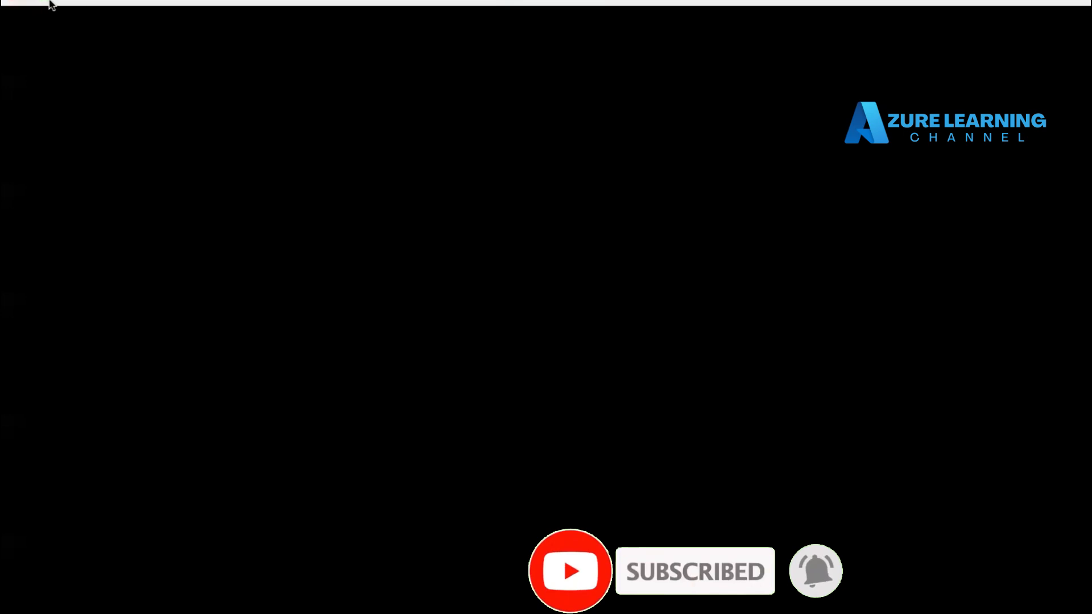
left_click(44, 1)
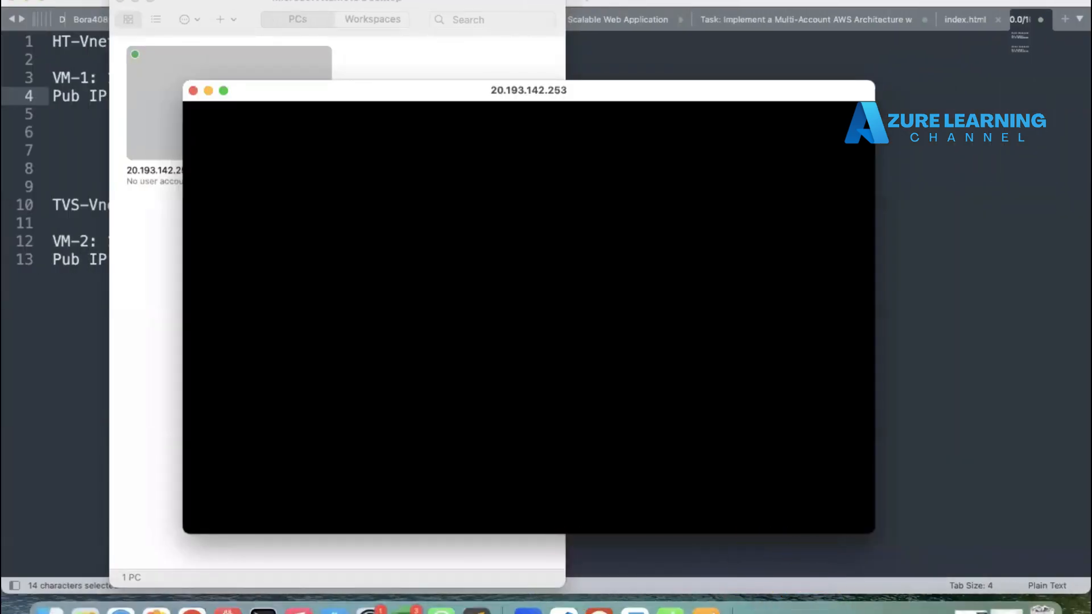
left_click(135, 1)
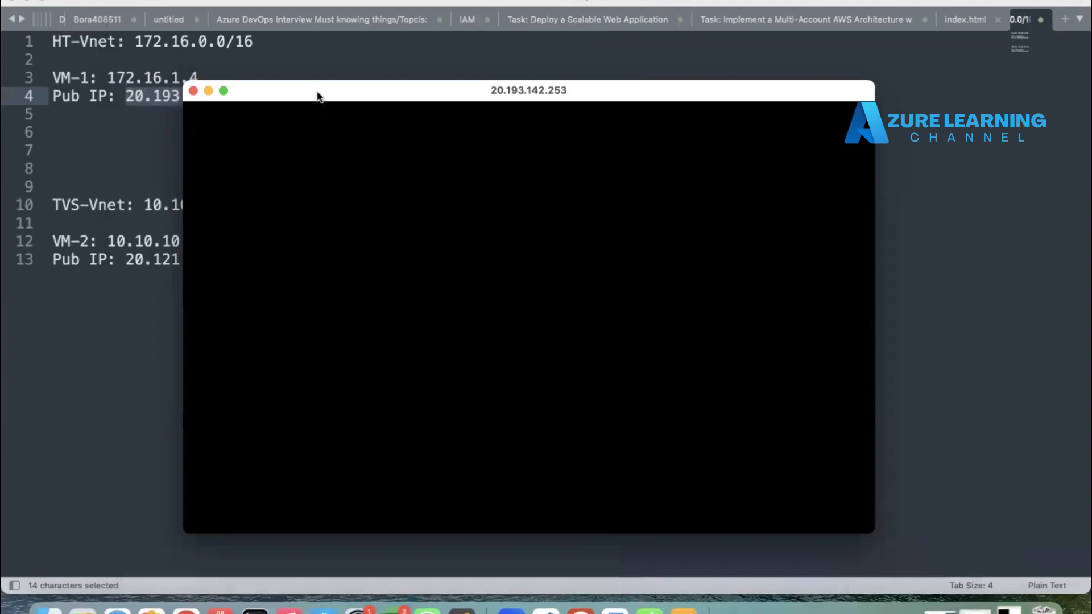
left_click_drag(317, 93, 407, 75)
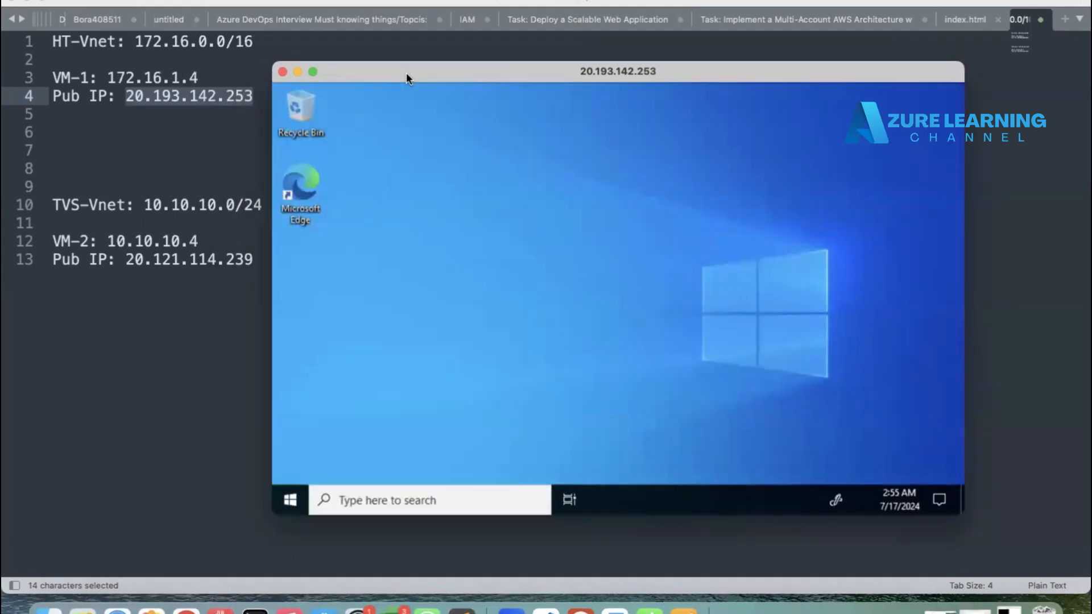
left_click(406, 72)
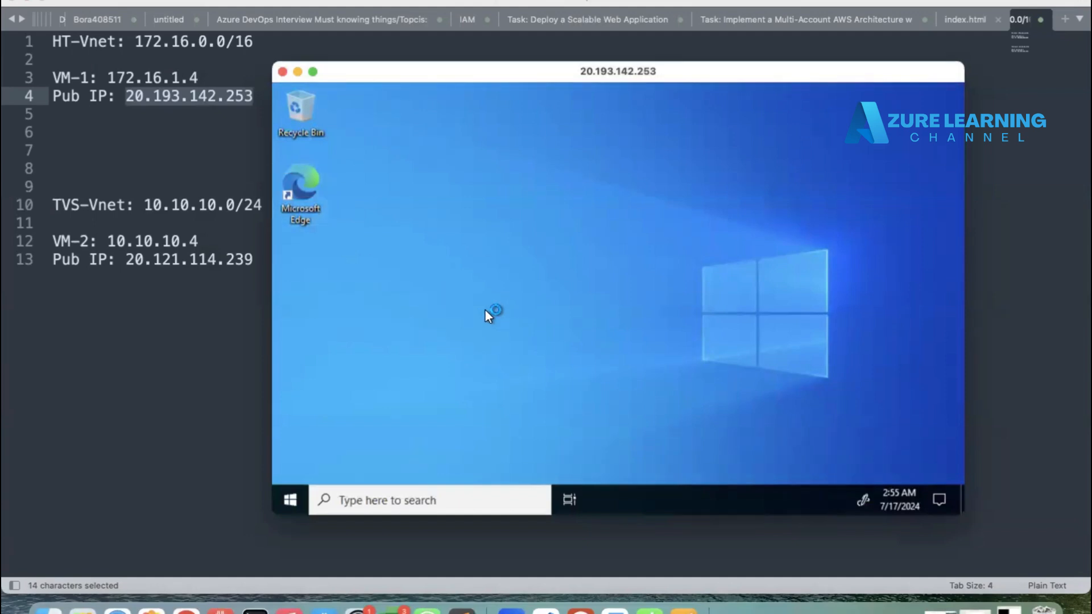
Step: On VM-1, open a command prompt through Run with cmd and run ipconfig to check its IPv4 address
right_click(287, 501)
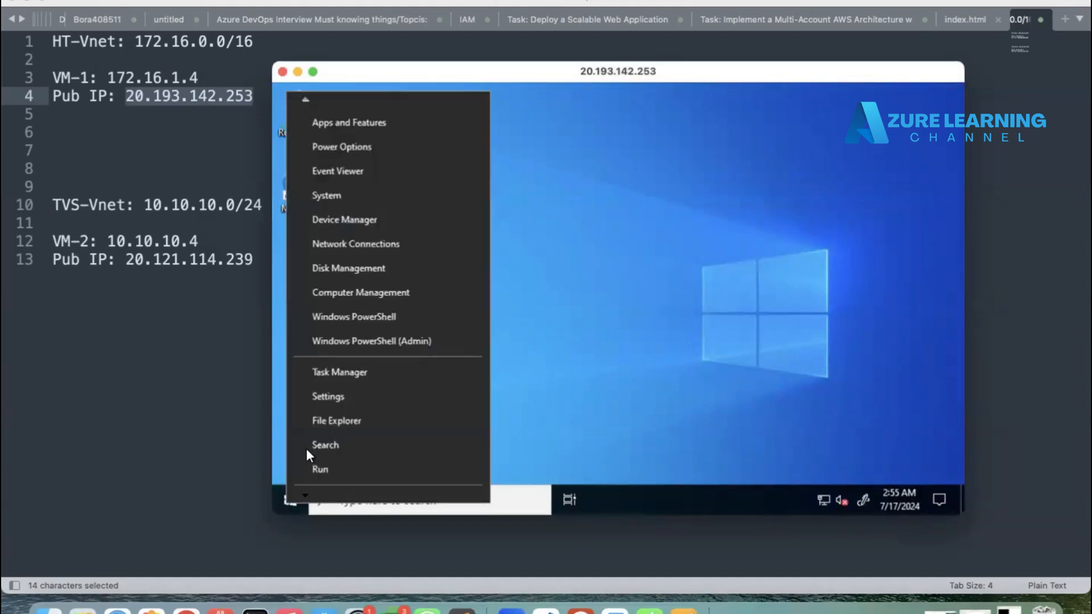
left_click(321, 471)
type("cmd")
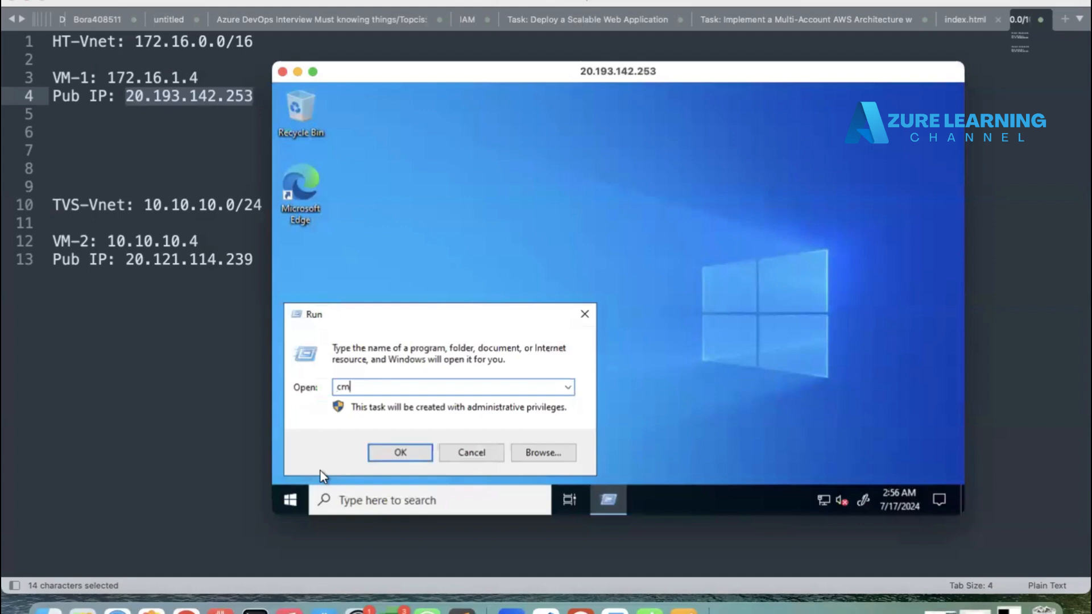
key("Return")
type("ipco")
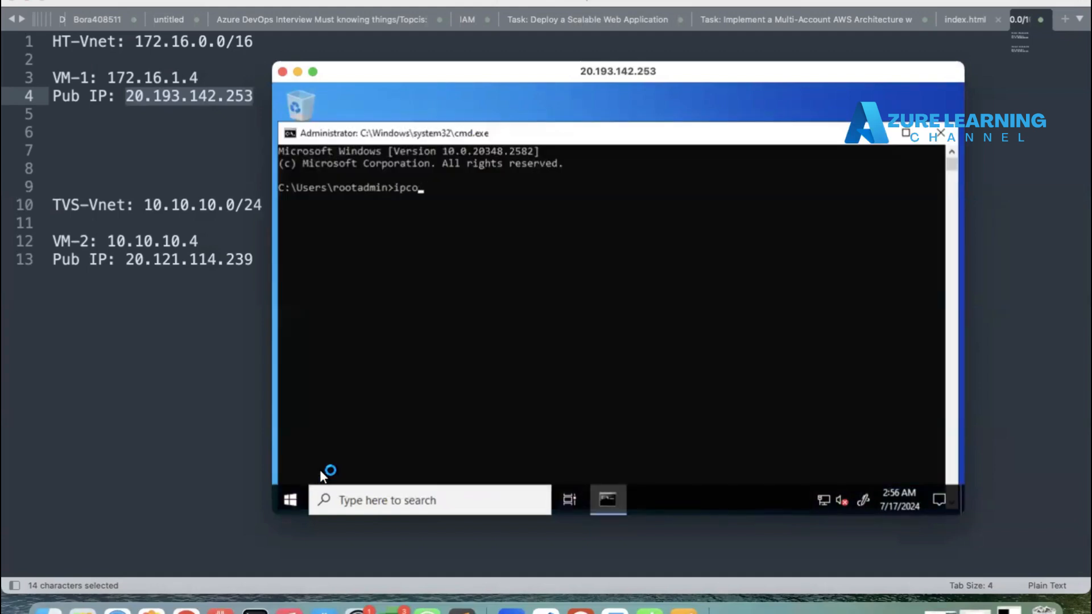
type("nfig")
key("Return")
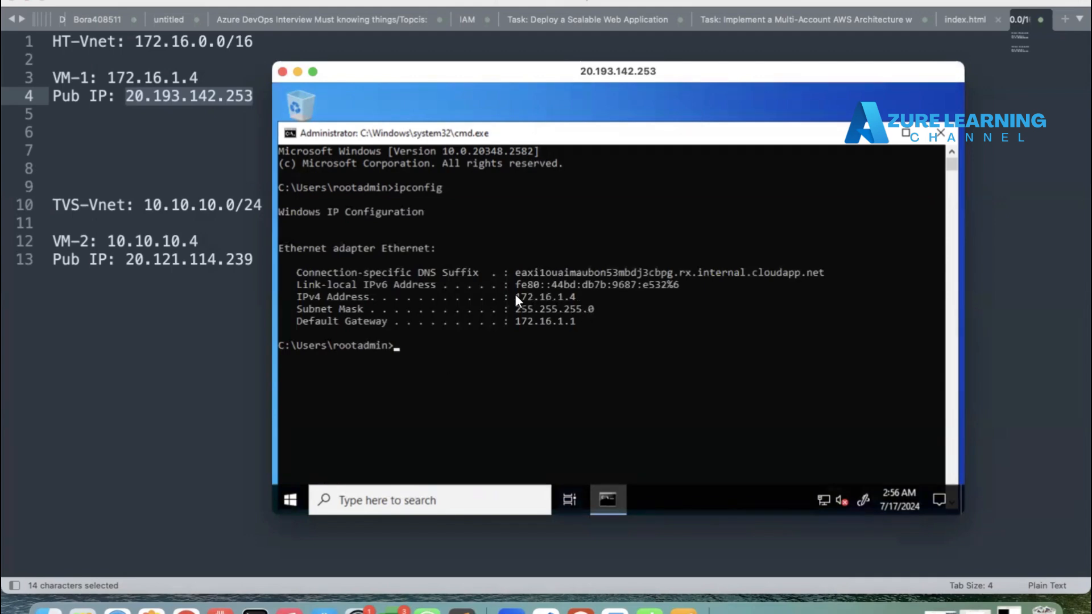
left_click_drag(514, 294, 575, 295)
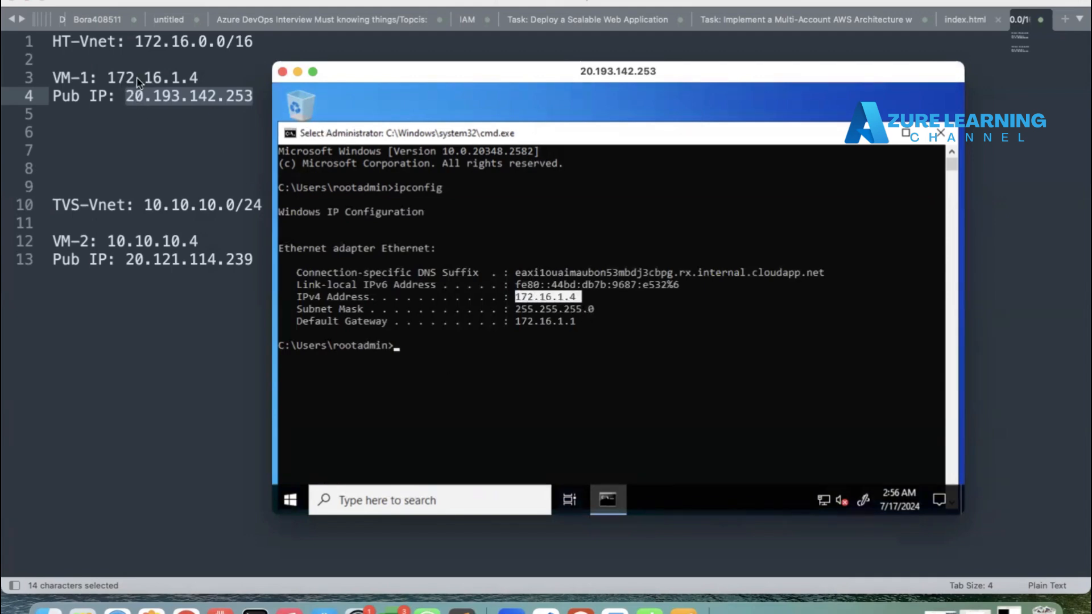
Step: On VM-1, clear the desktop and open Remote Desktop Connection through Run with mstsc
left_click(433, 329)
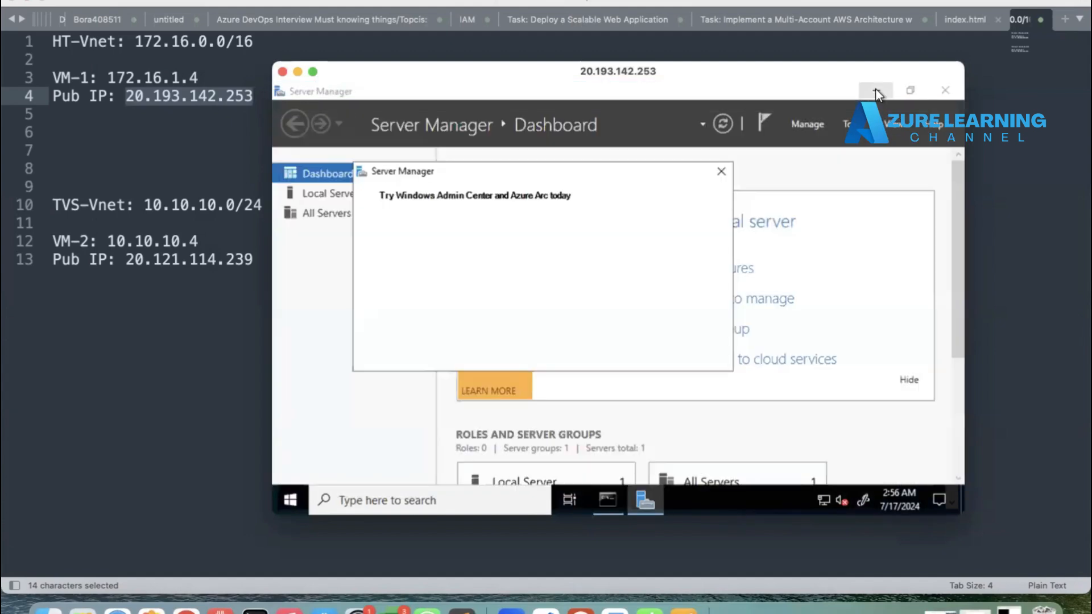
left_click(876, 90)
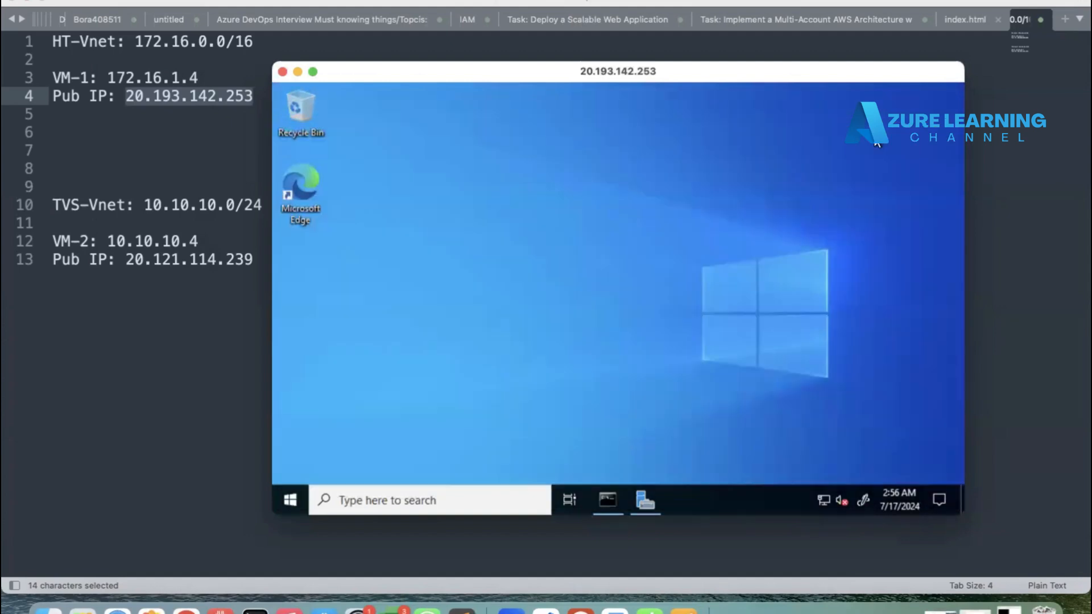
left_click(869, 133)
right_click(293, 506)
left_click(323, 473)
type("ms")
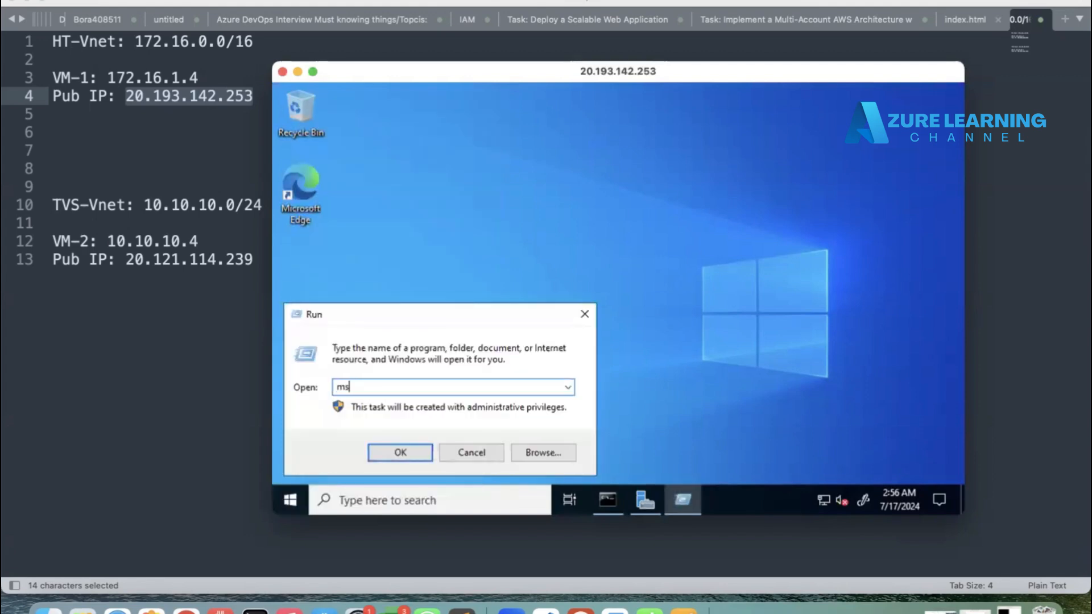
type("tsx")
left_click(408, 452)
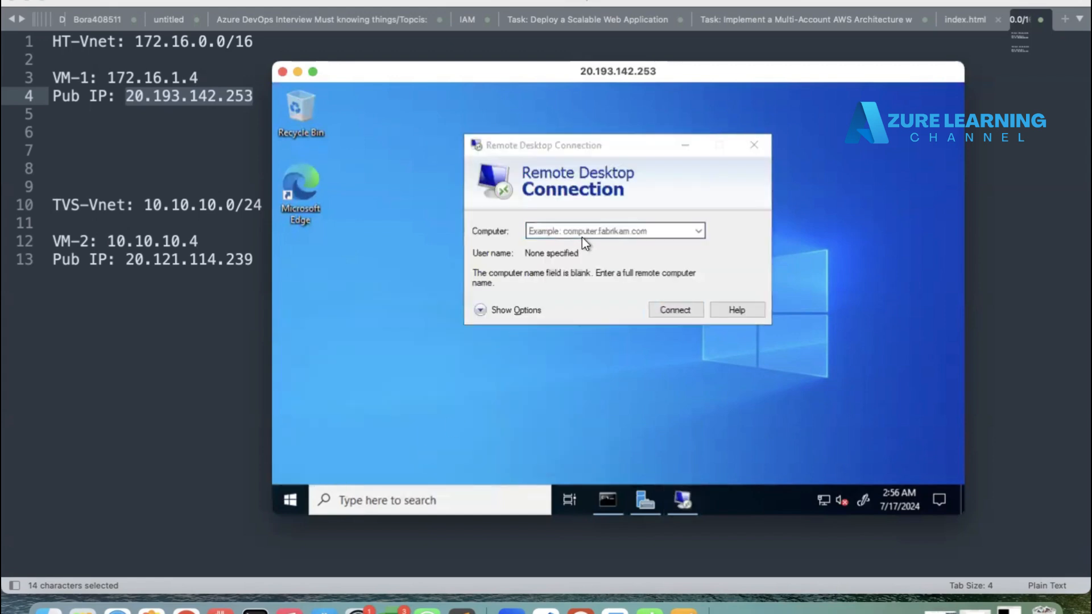
Step: Try connecting from VM-1 to VM-2's private address 10.10.10.4 over Remote Desktop, then close the VM-1 session window
type("10.")
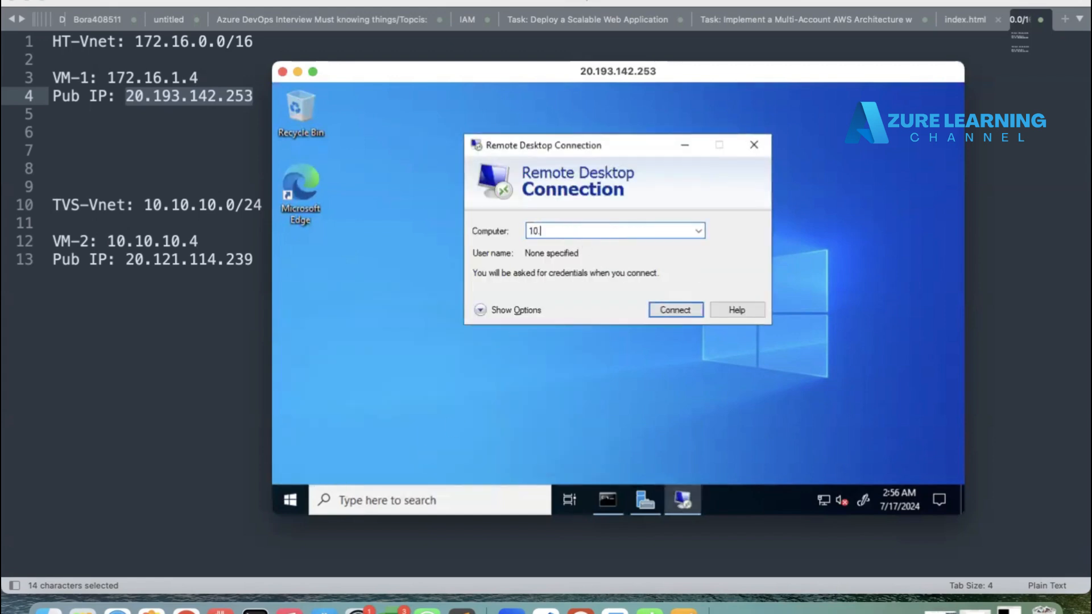
type("10.10.4")
left_click(676, 311)
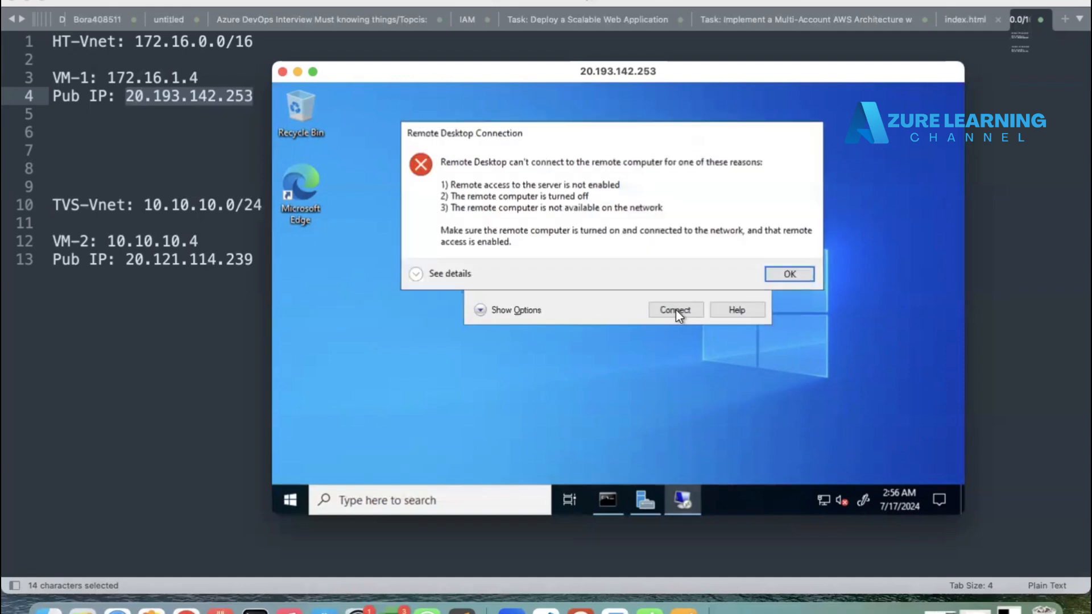
left_click(296, 73)
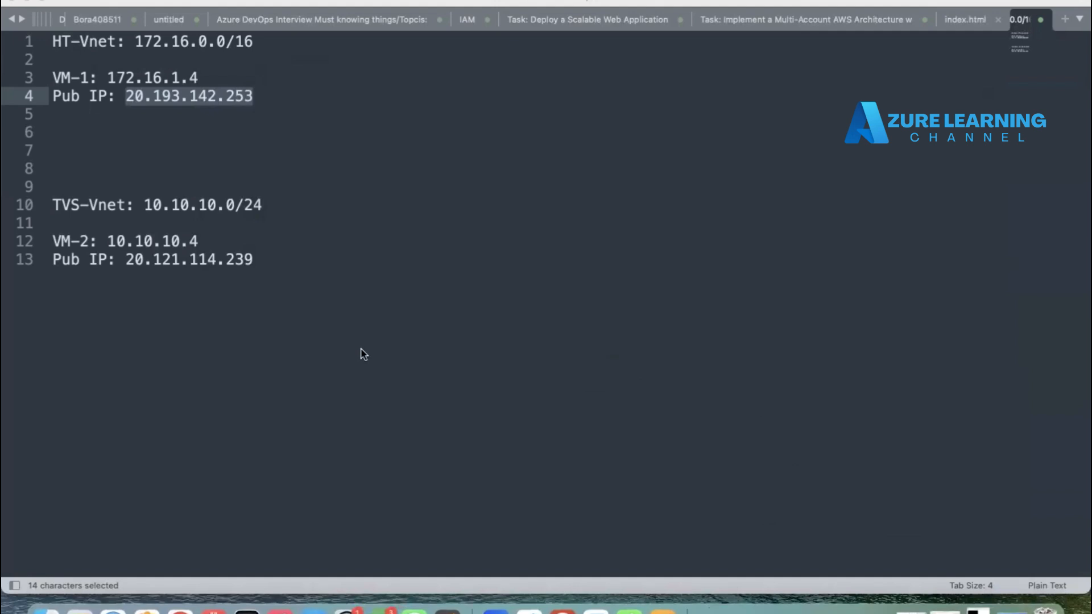
Step: In the Azure portal, open the Peerings page of HT-Vnet from the virtual networks list
left_click(113, 609)
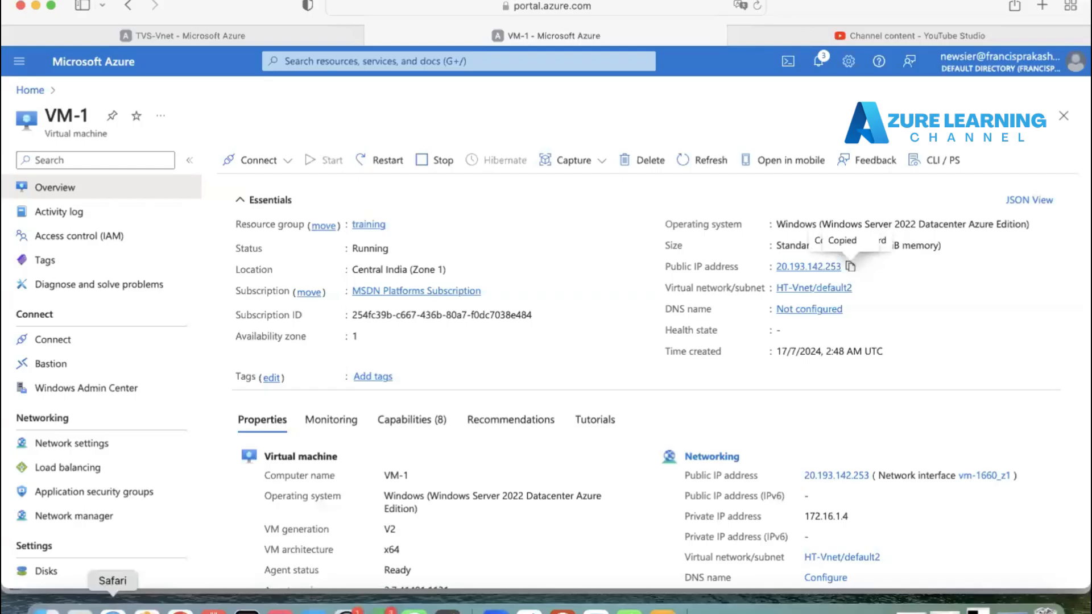
left_click(166, 30)
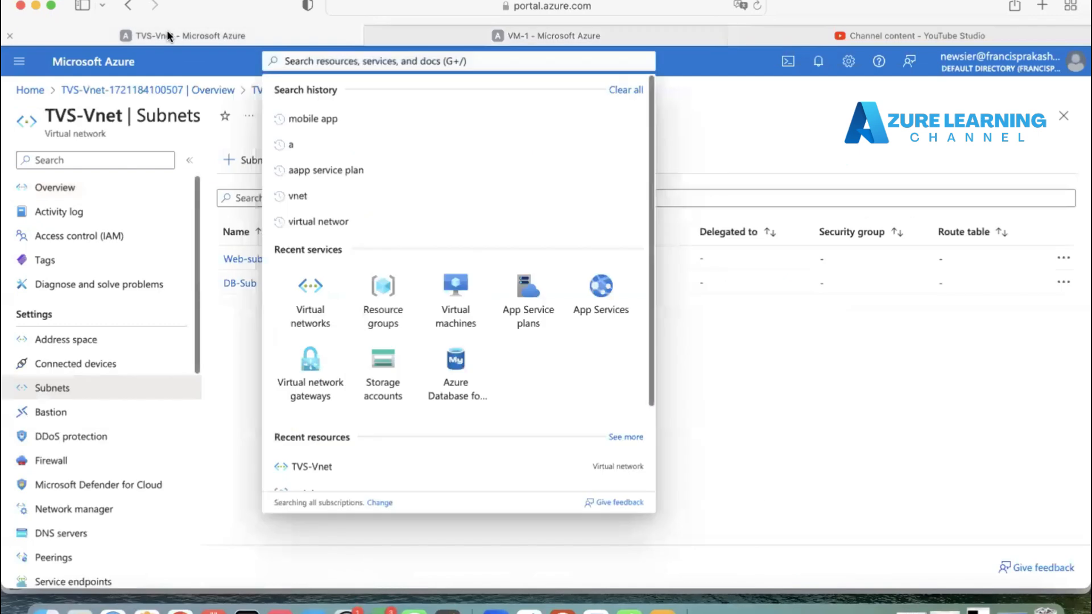
left_click(34, 93)
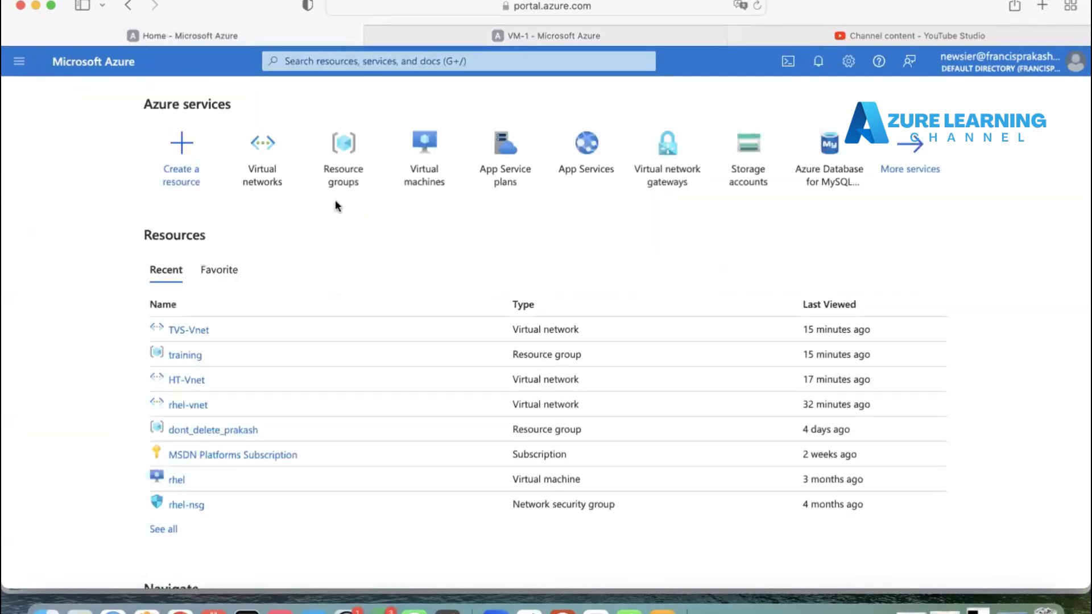
left_click(265, 170)
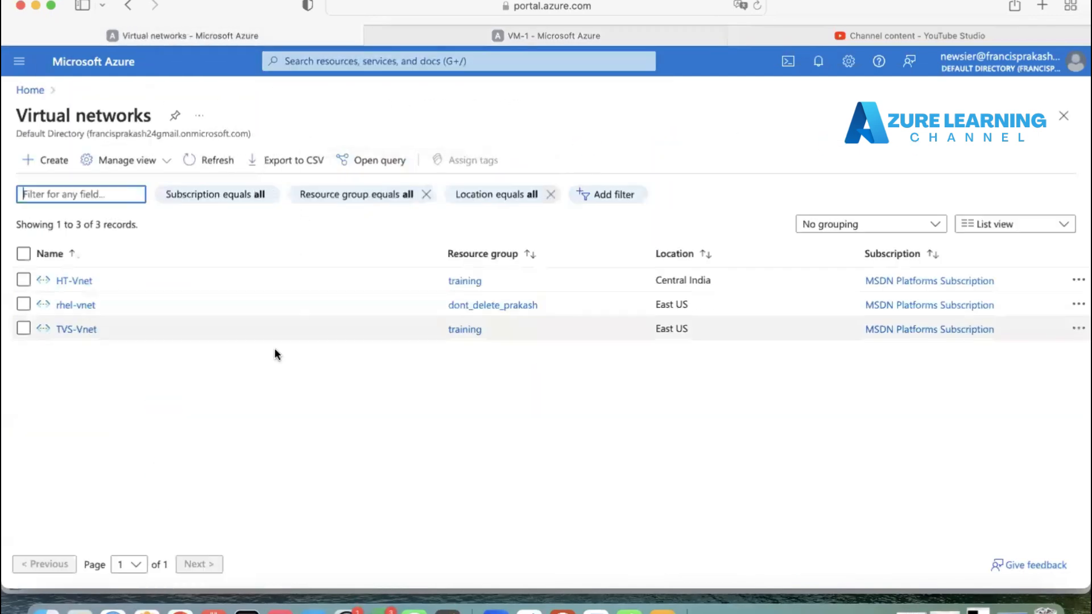
left_click(74, 281)
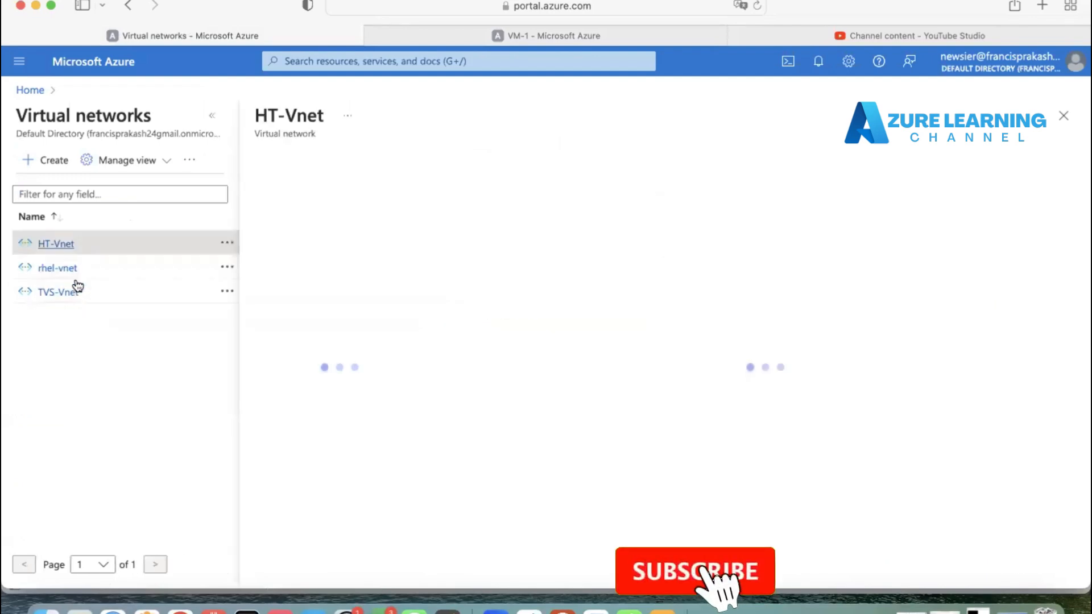
left_click(213, 116)
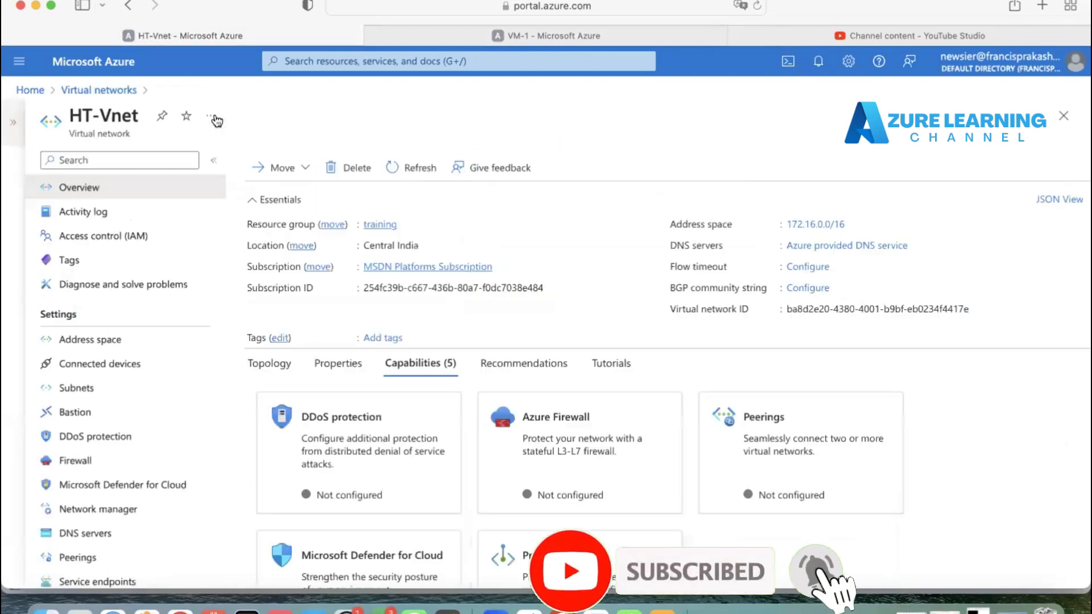
scroll(142, 450, "down", 3)
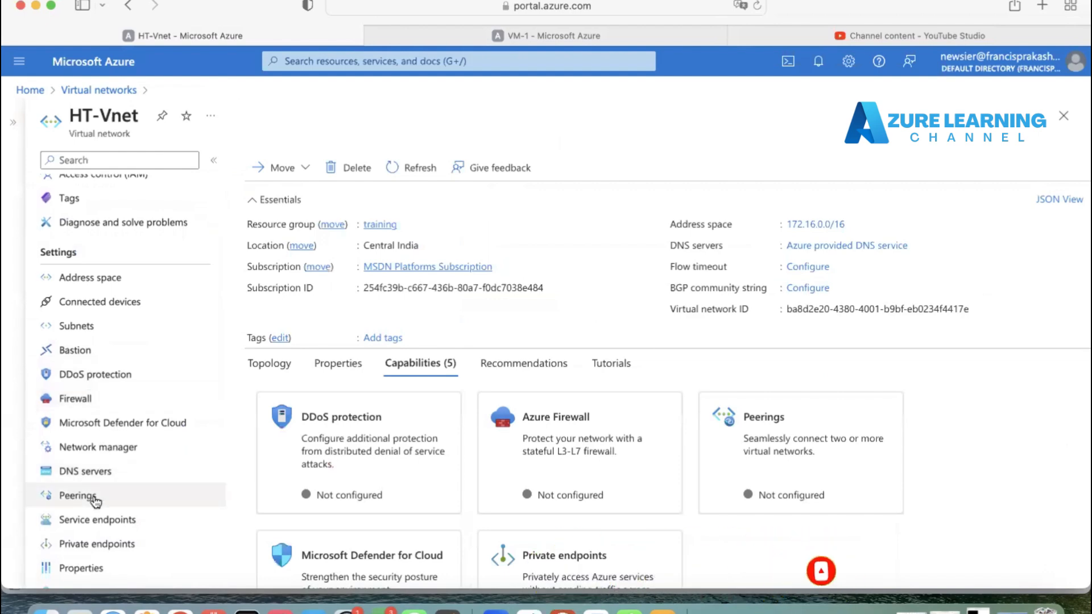
left_click(93, 496)
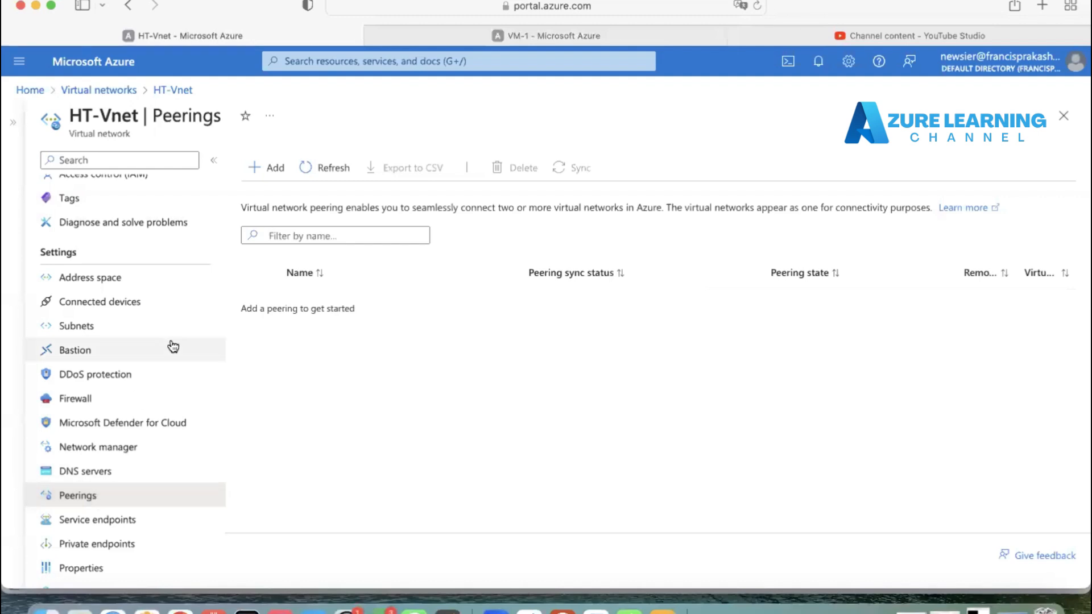
Step: Add a peering on HT-Vnet with remote link name HT-and-TVS-Vnet-peering and remote virtual network TVS-Vnet (training)
left_click(272, 172)
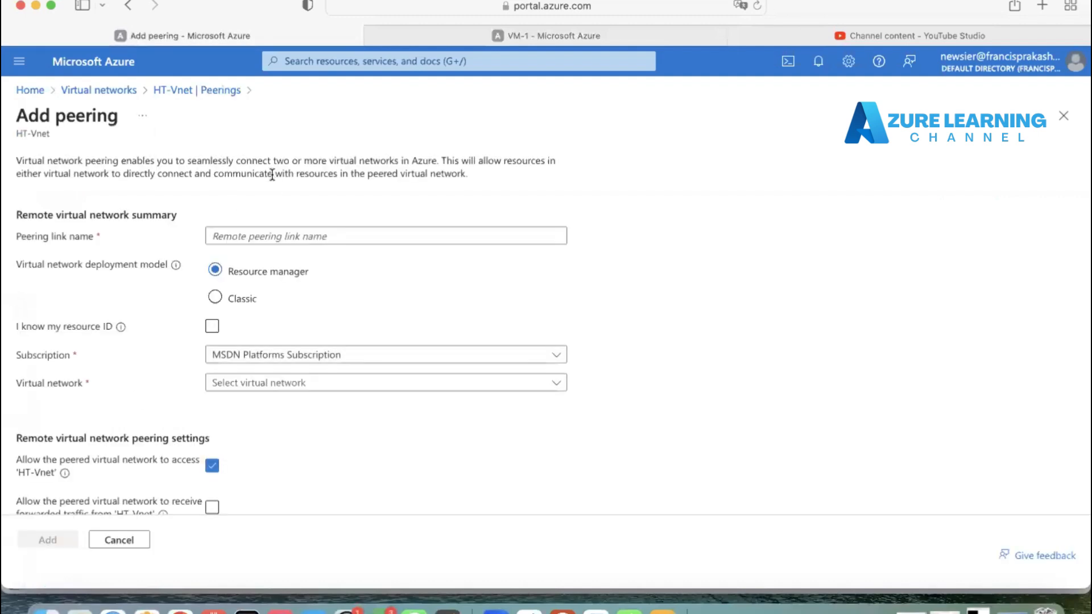
left_click(292, 233)
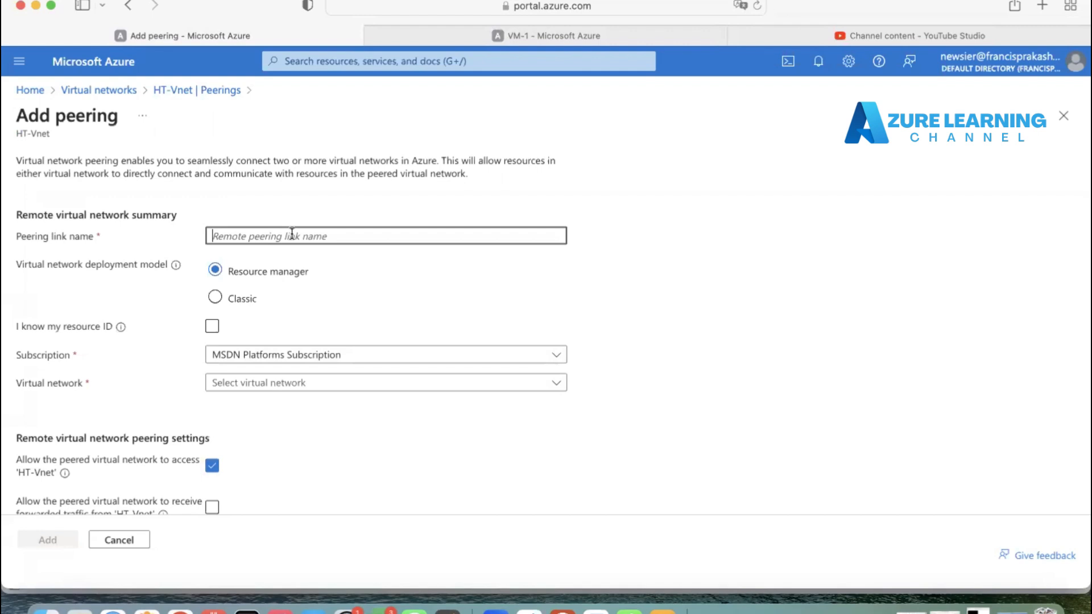
type("TVS")
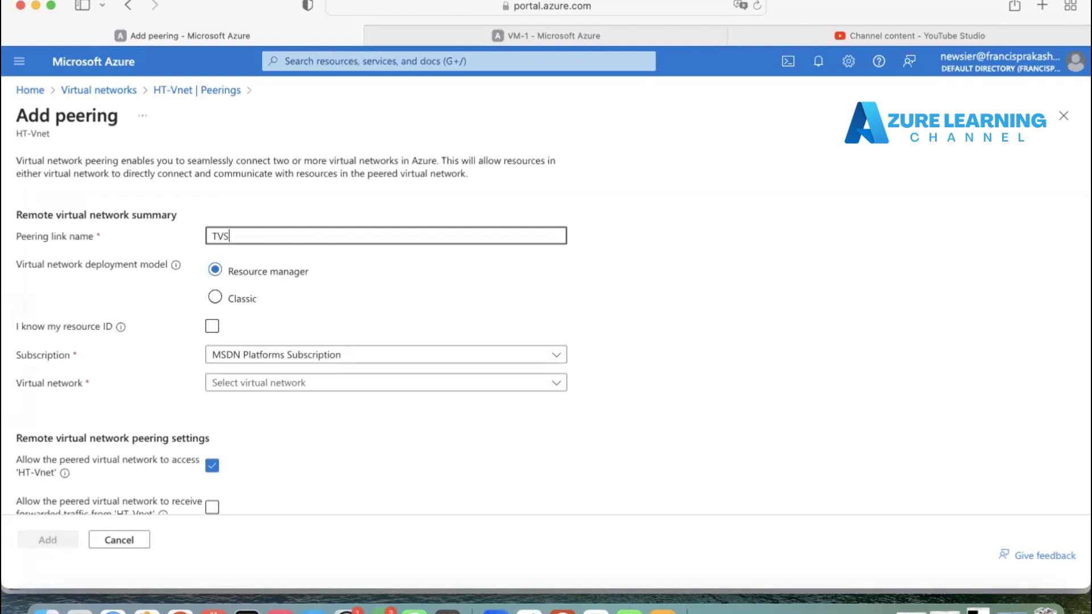
type("-Vnet")
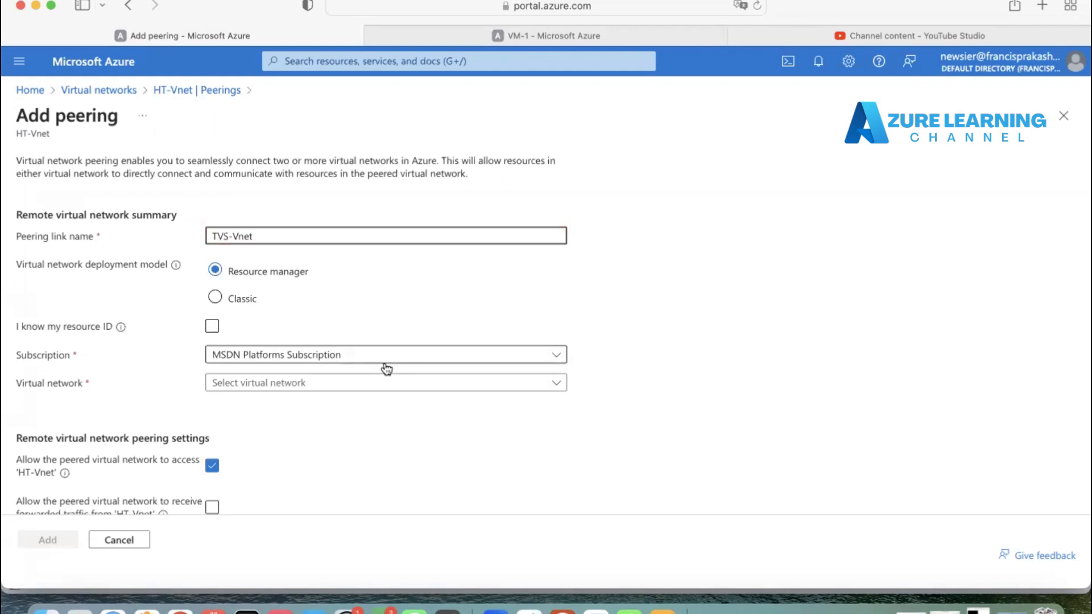
left_click(322, 383)
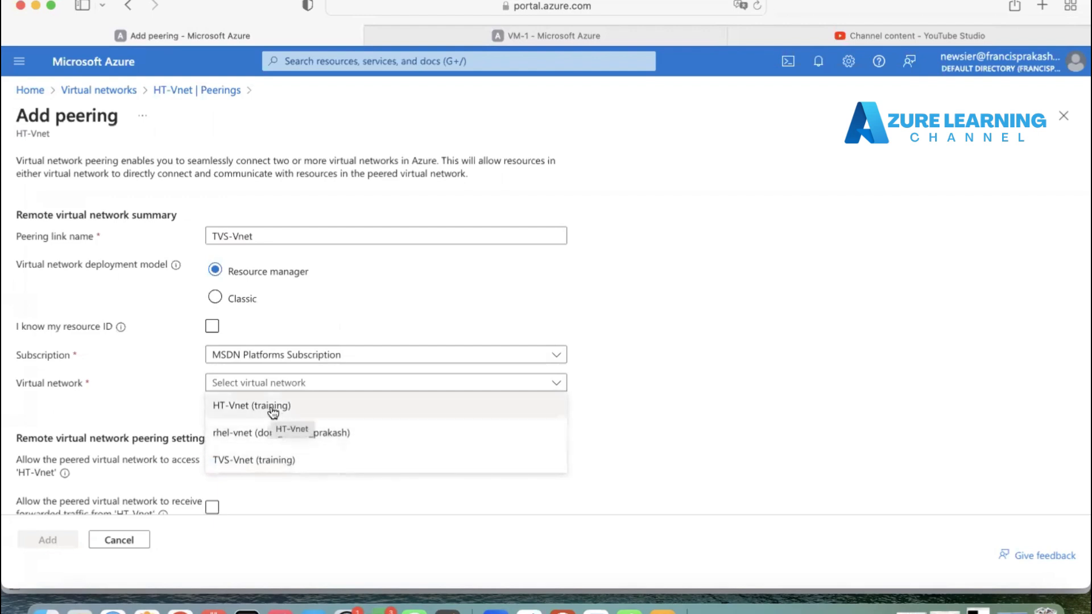
left_click(271, 459)
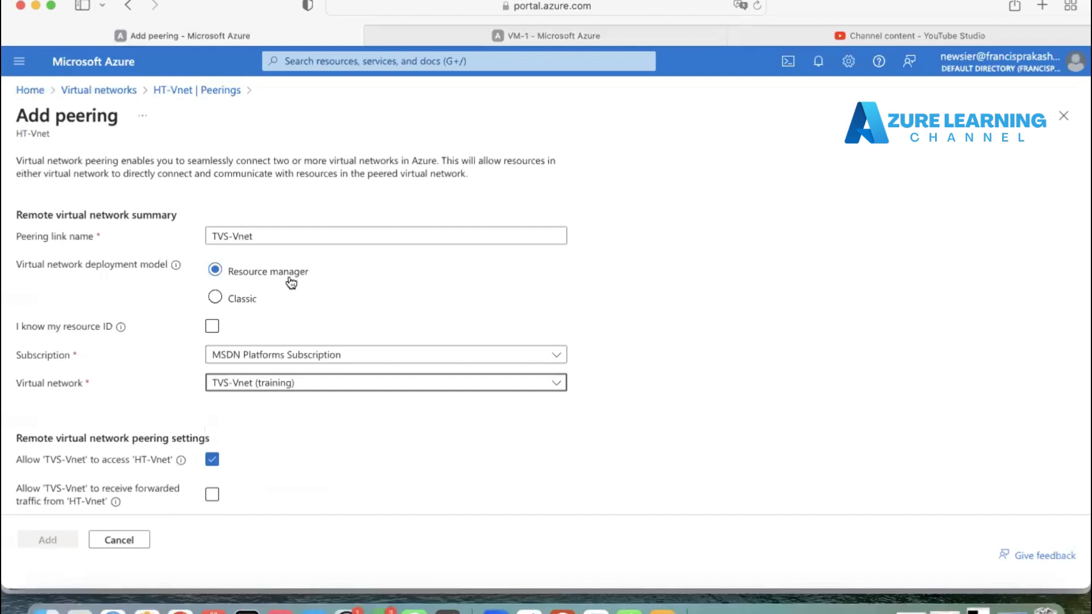
left_click(275, 237)
type("-pe")
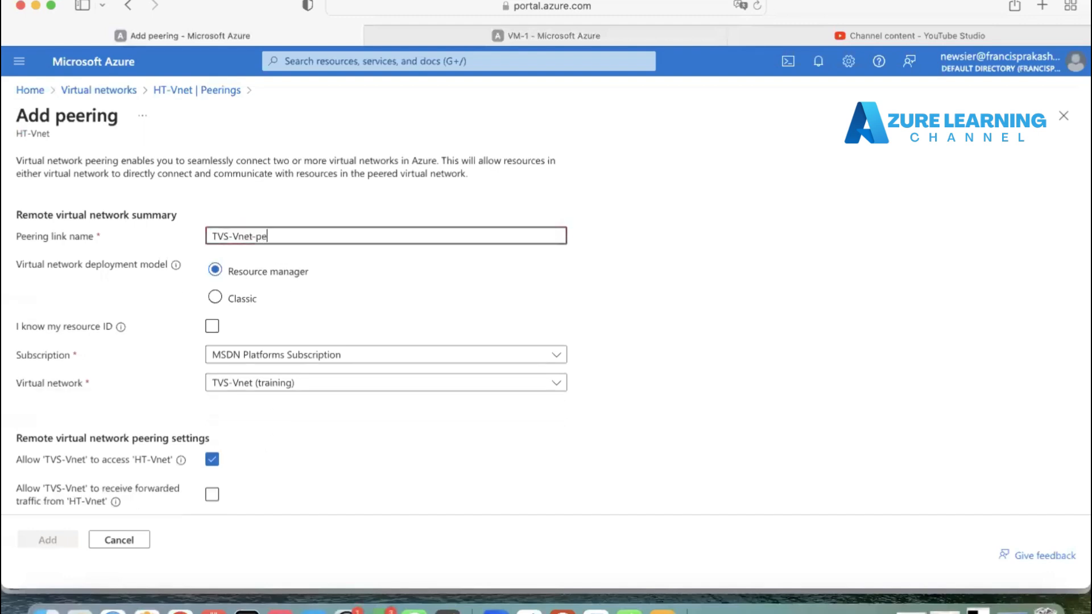
type("ering")
left_click(211, 238)
type("HT")
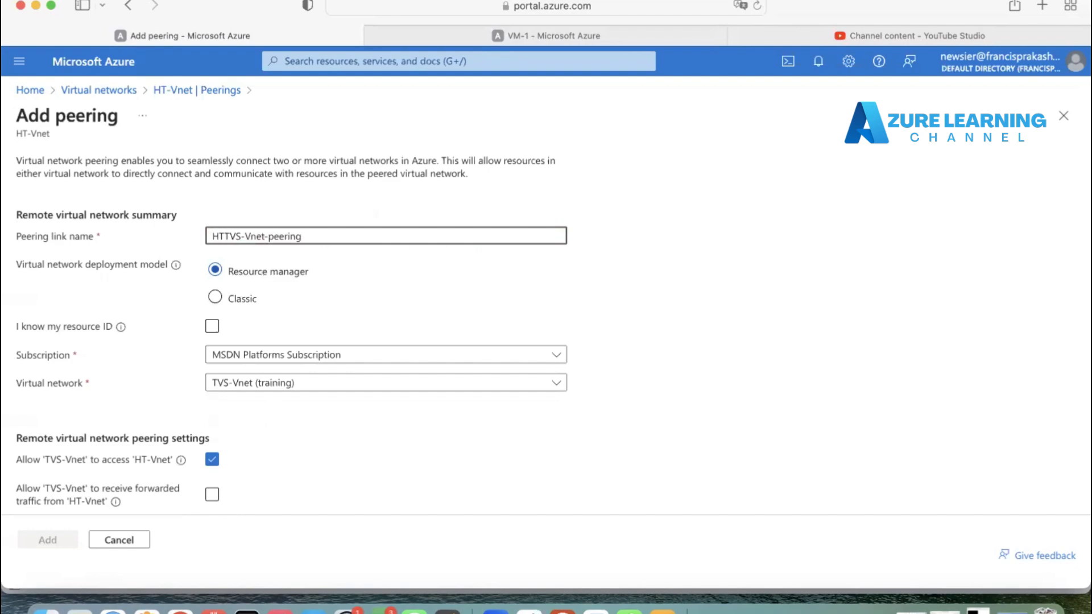
type("-and-")
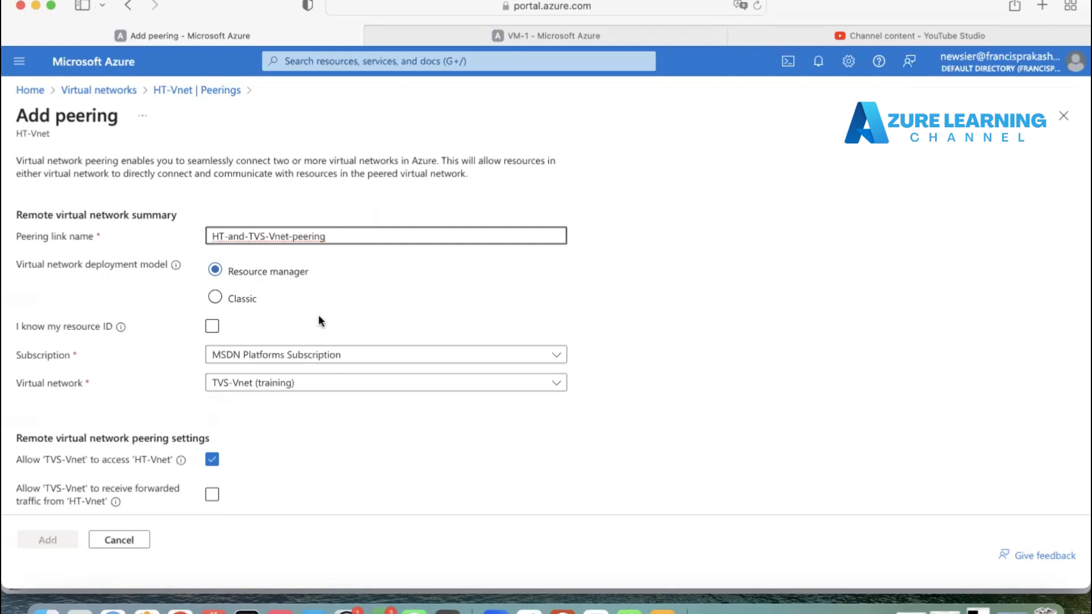
Step: Copy the link name and paste it as the local peering link name HT-and-TVS-Vnet-peering
scroll(351, 397, "down", 5)
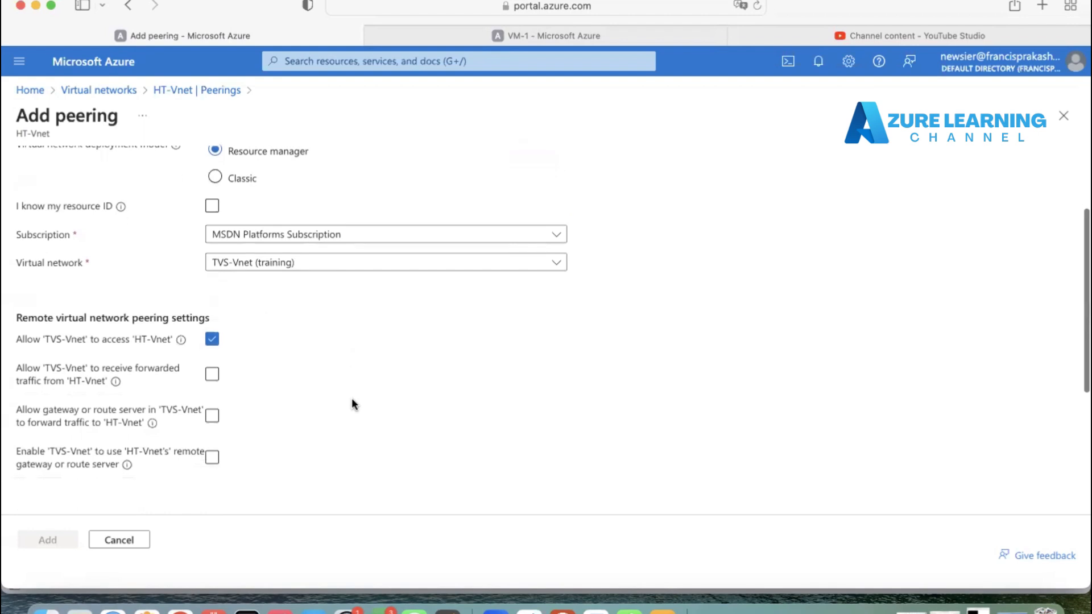
scroll(352, 404, "down", 5)
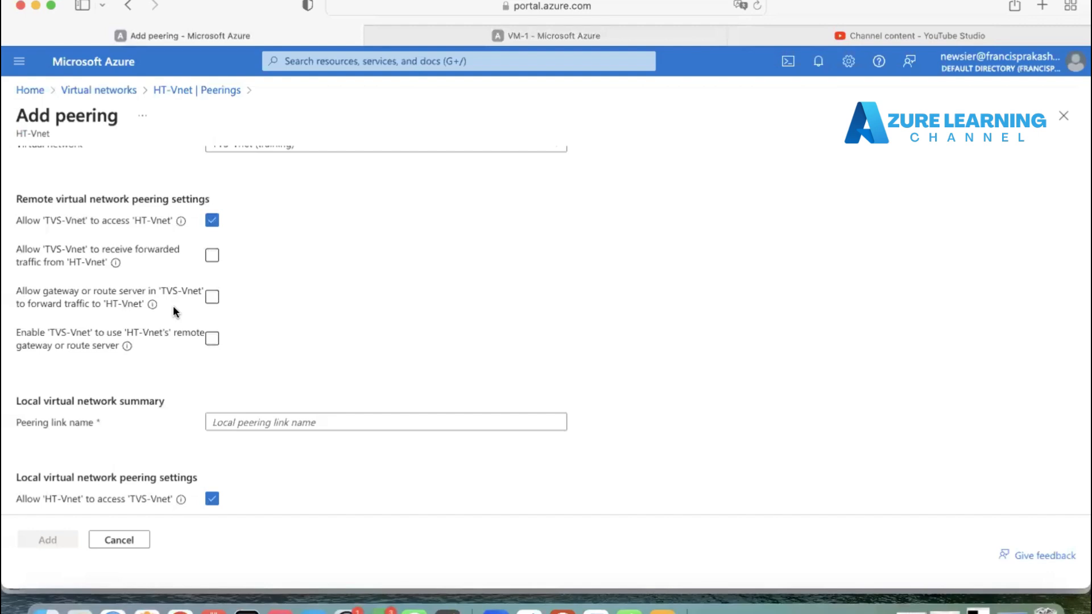
scroll(174, 307, "down", 3)
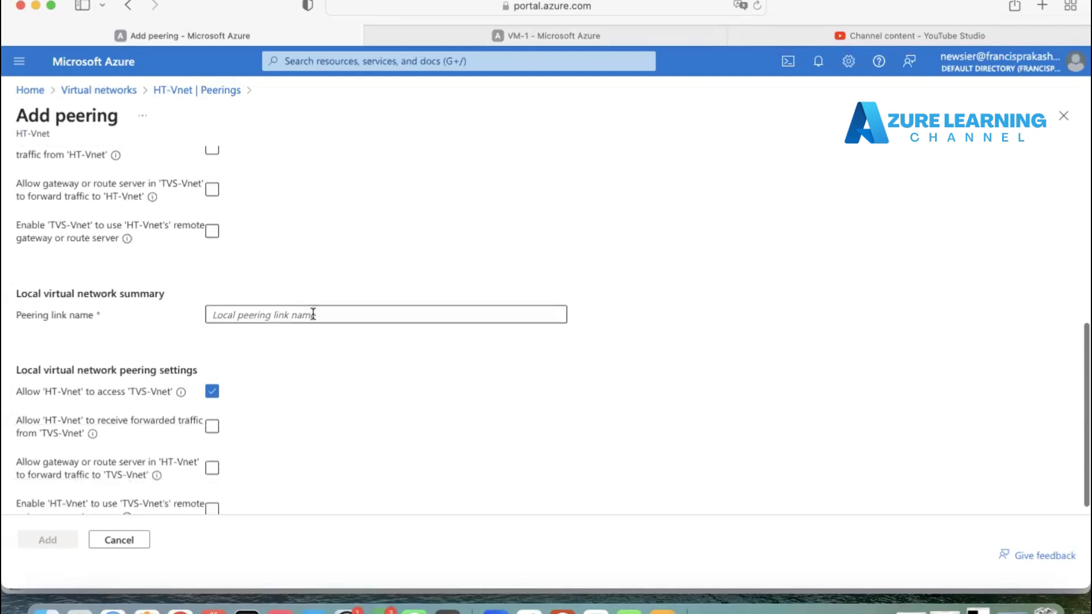
scroll(313, 314, "up", 6)
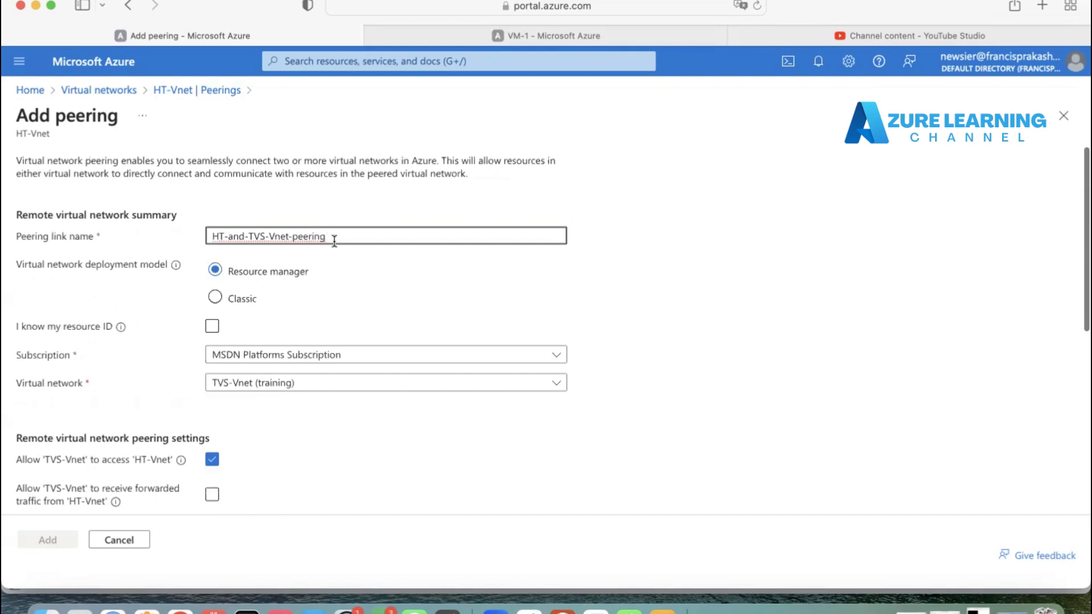
left_click_drag(334, 241, 210, 236)
key("super+c")
scroll(170, 235, "down", 10)
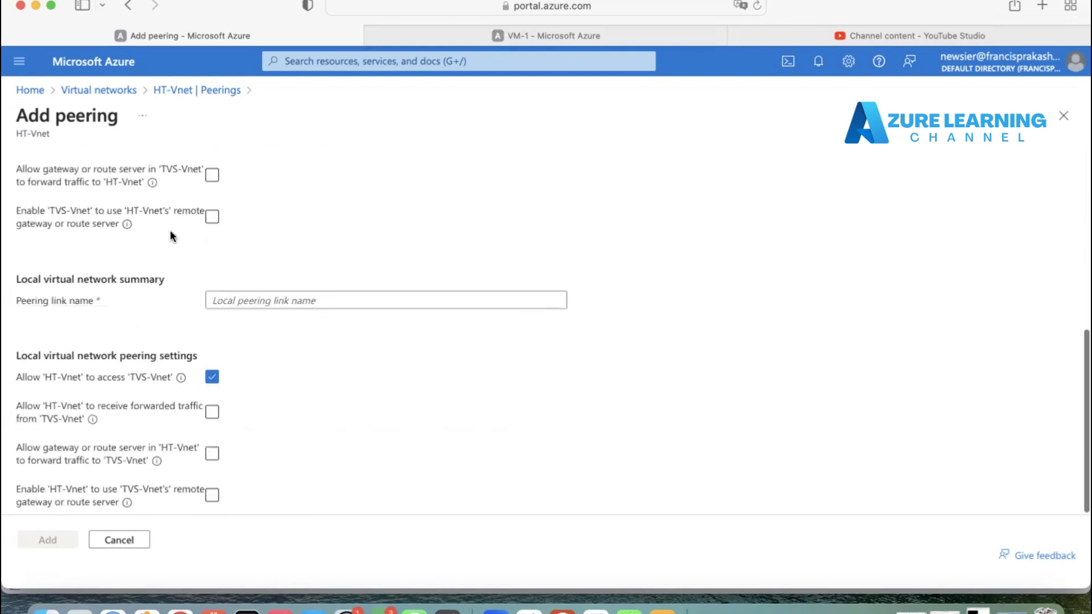
left_click(236, 308)
key("super+v")
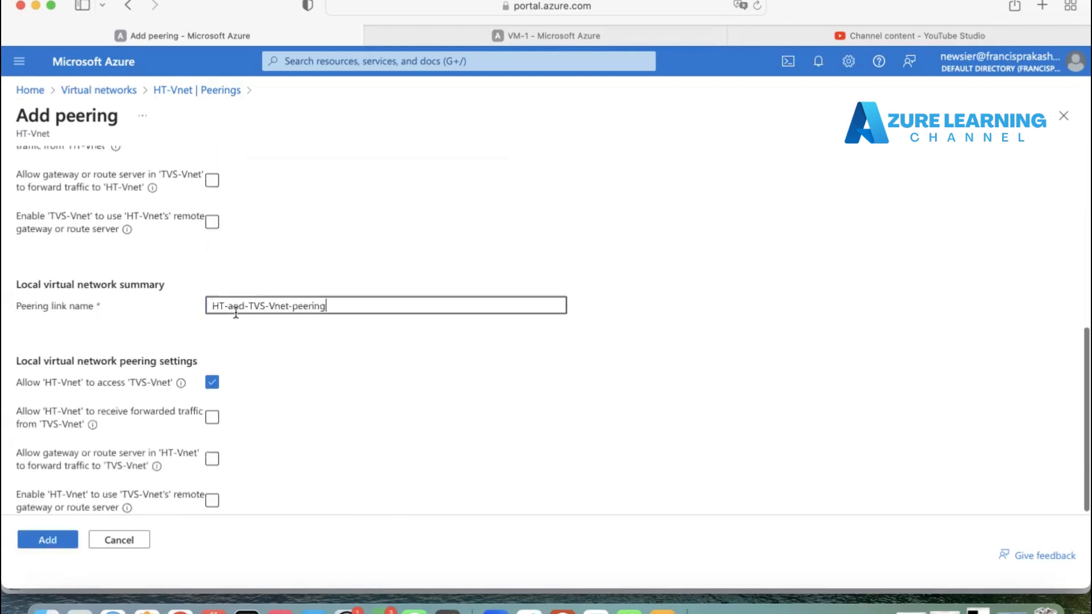
Step: Review the remote and local peering access and forwarding settings in the form
scroll(297, 389, "down", 1)
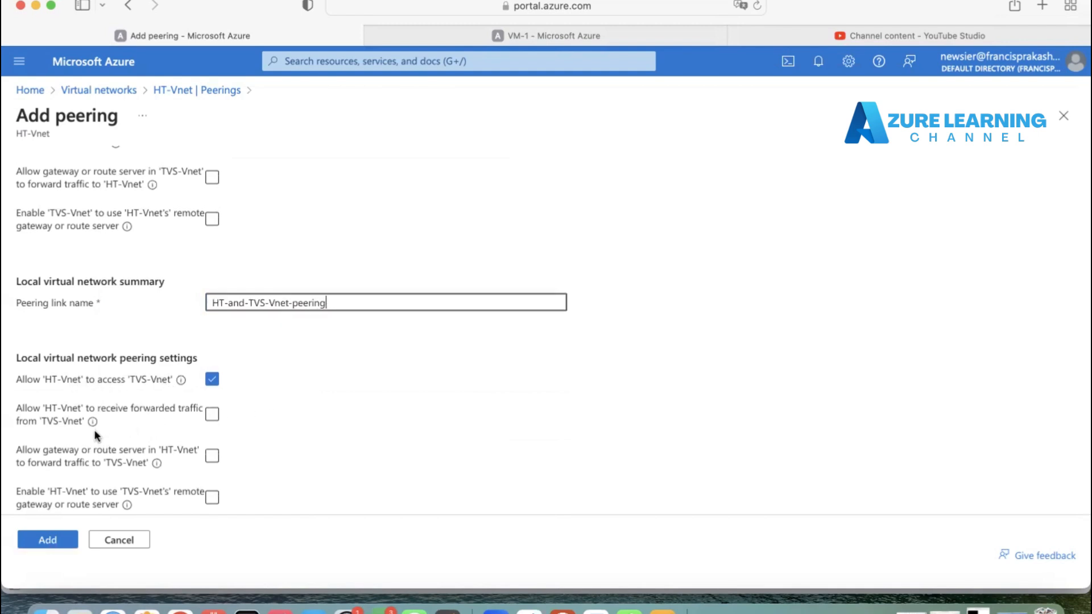
scroll(148, 301, "up", 2)
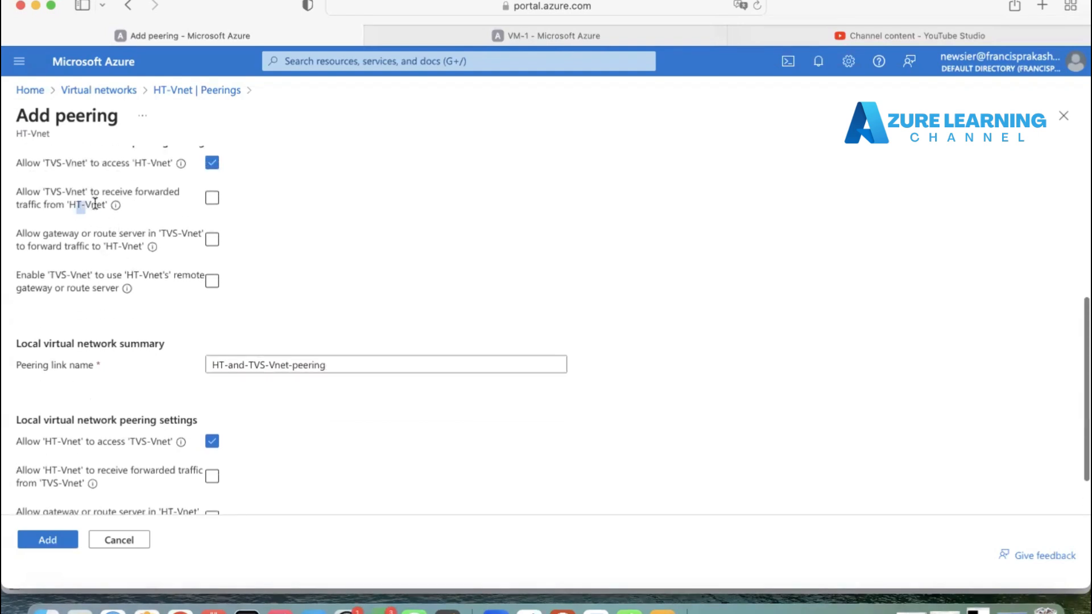
scroll(85, 205, "down", 2)
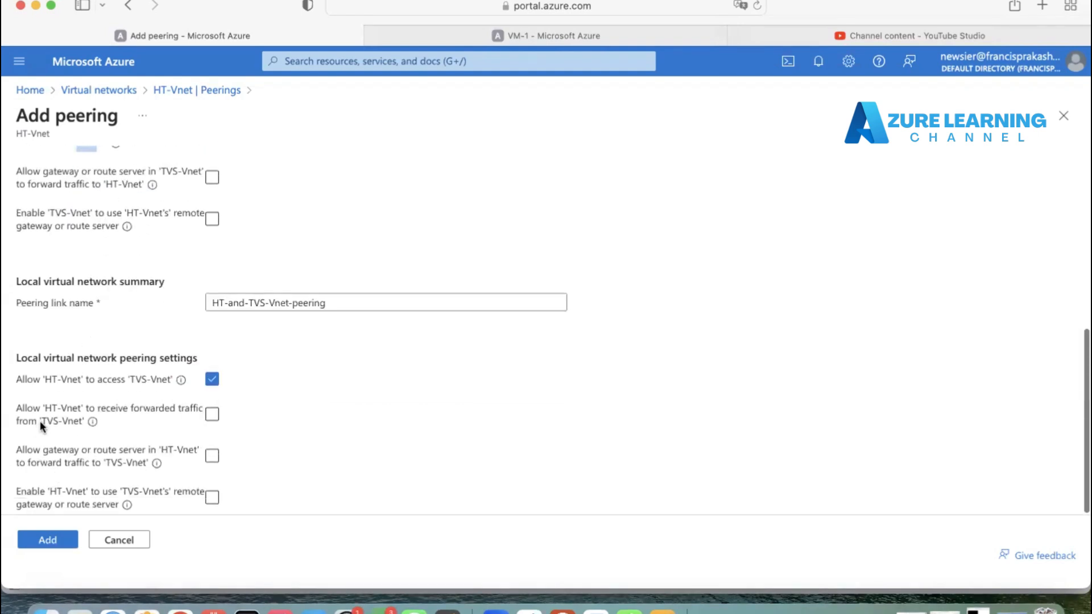
left_click_drag(39, 424, 57, 423)
left_click(295, 439)
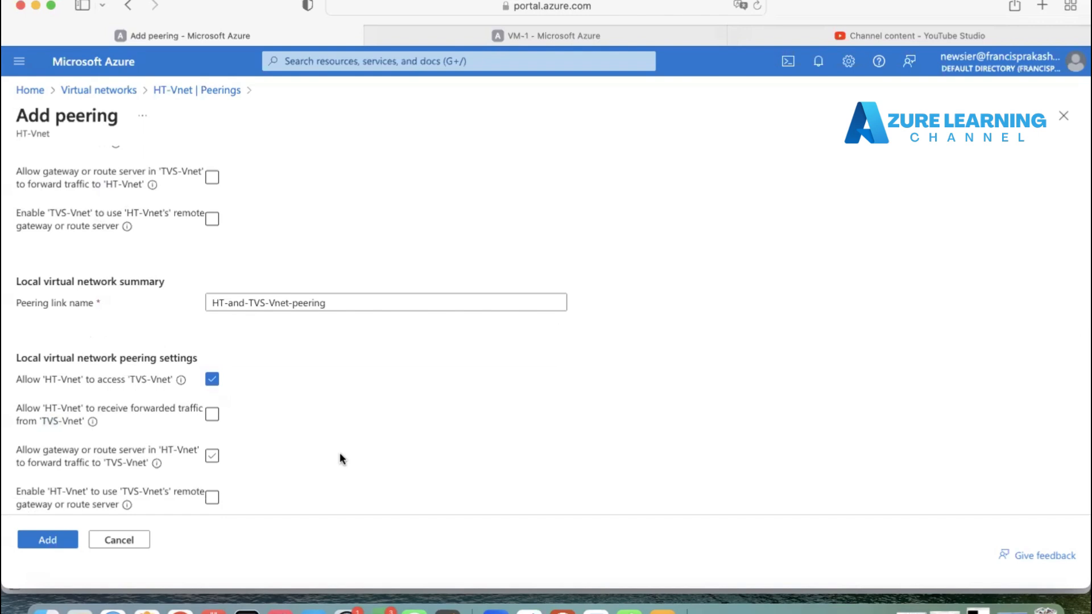
Step: Add the HT-and-TVS-Vnet-peering peering and check the deployment notifications
left_click(63, 540)
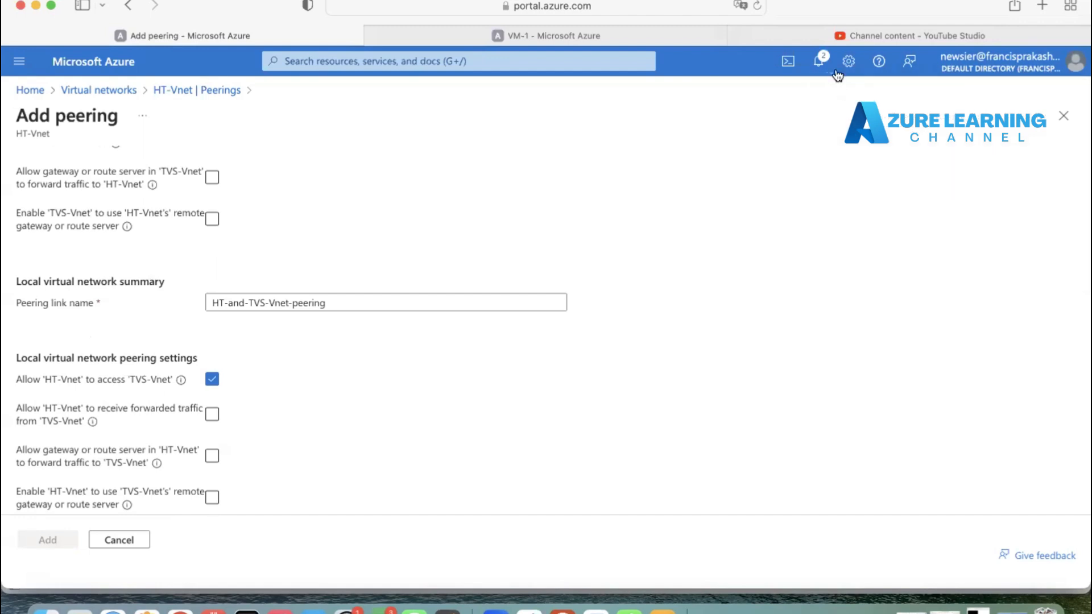
left_click(819, 62)
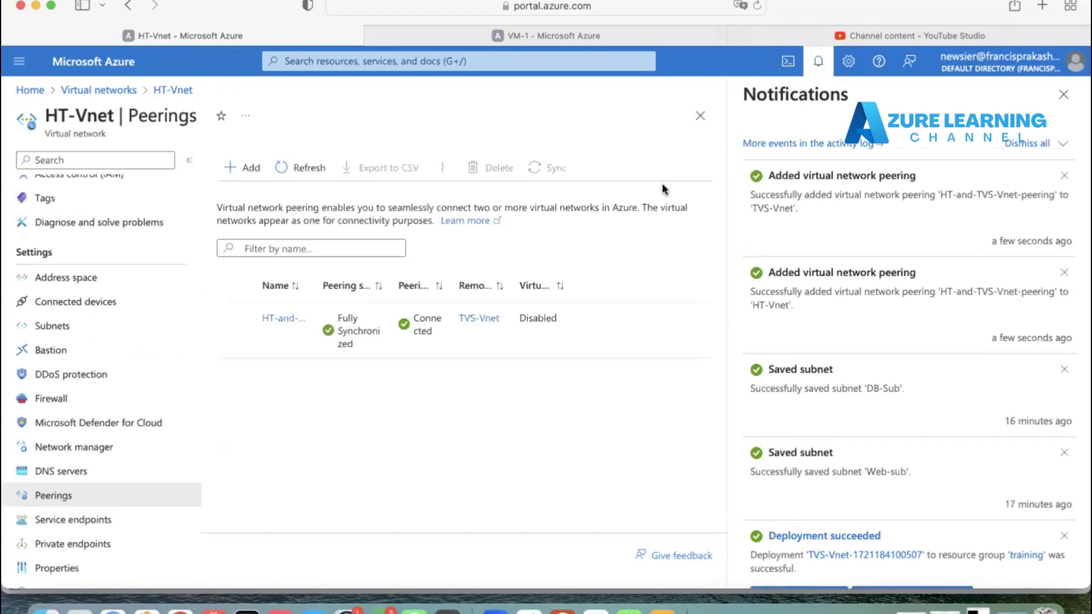
left_click(817, 63)
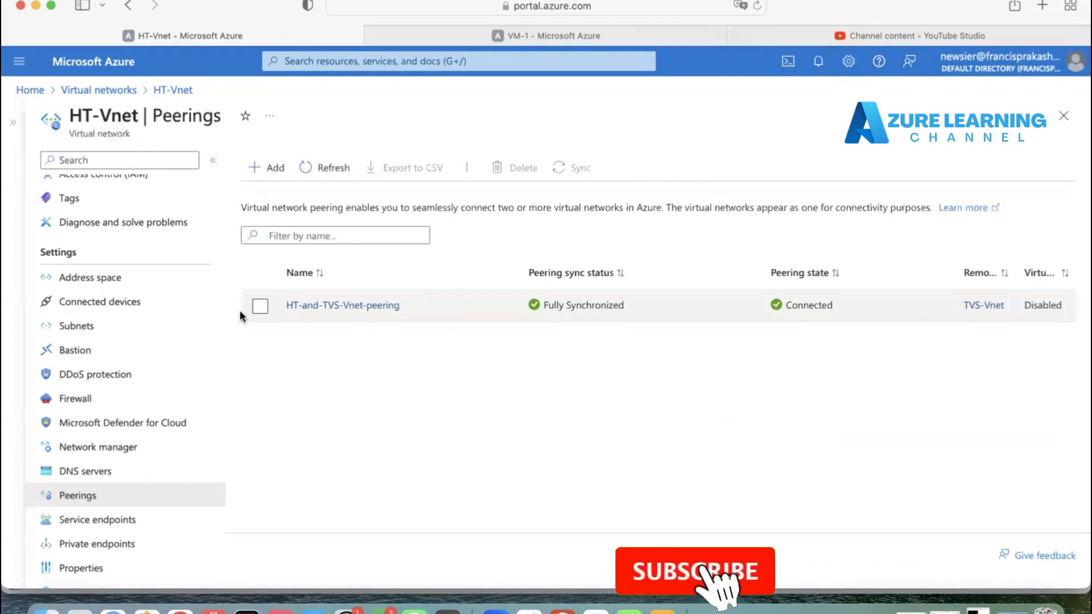
Step: Open the virtual networks list in a new browser tab and go to the Peerings page of TVS-Vnet
scroll(146, 294, "up", 3)
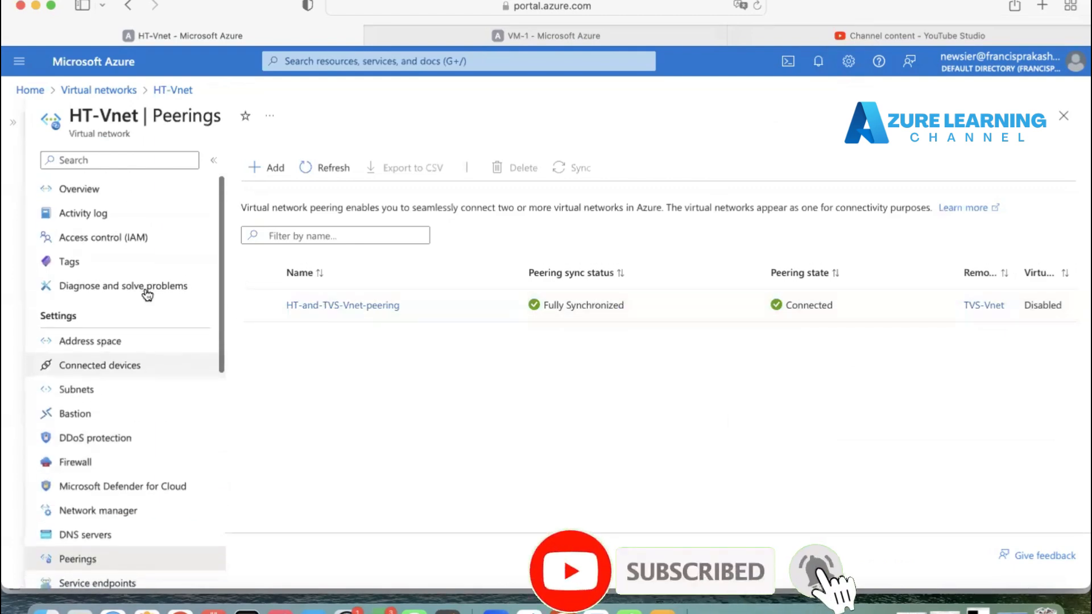
right_click(95, 90)
left_click(114, 103)
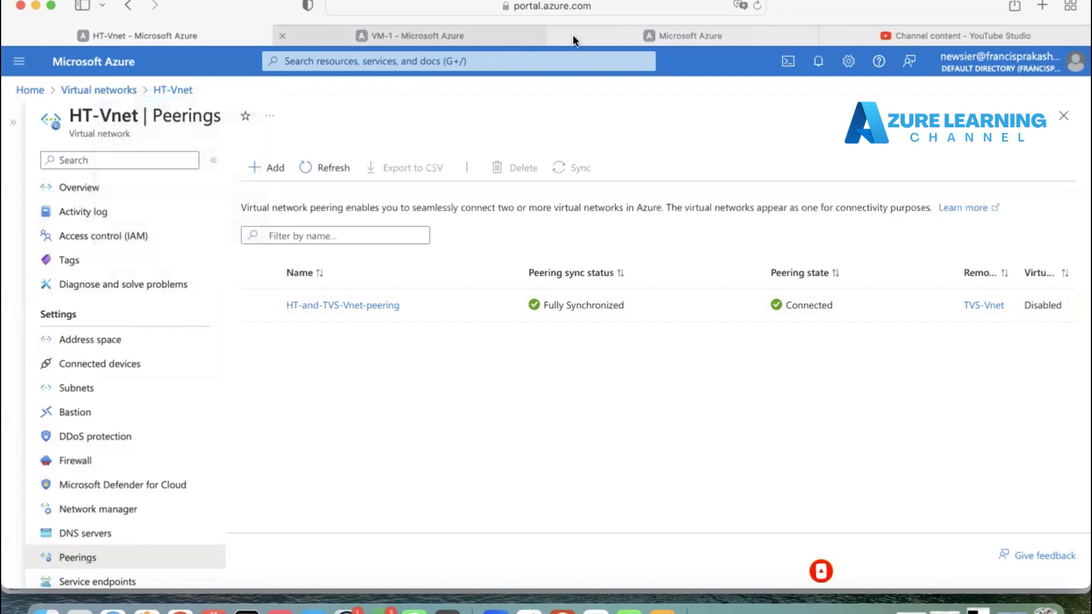
left_click(654, 34)
left_click_drag(654, 35, 443, 40)
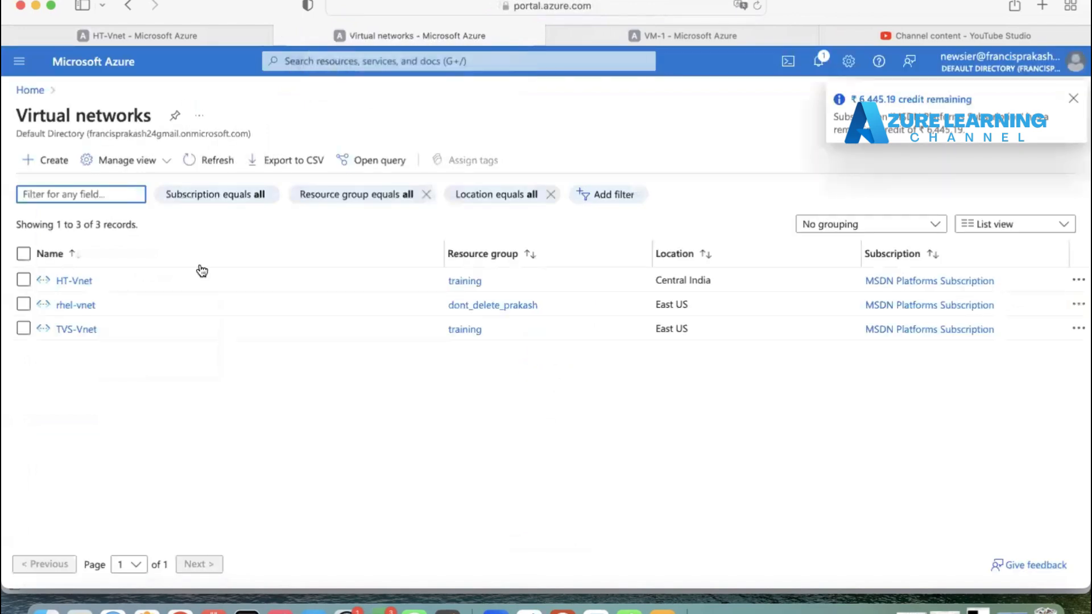
left_click(79, 329)
left_click(211, 116)
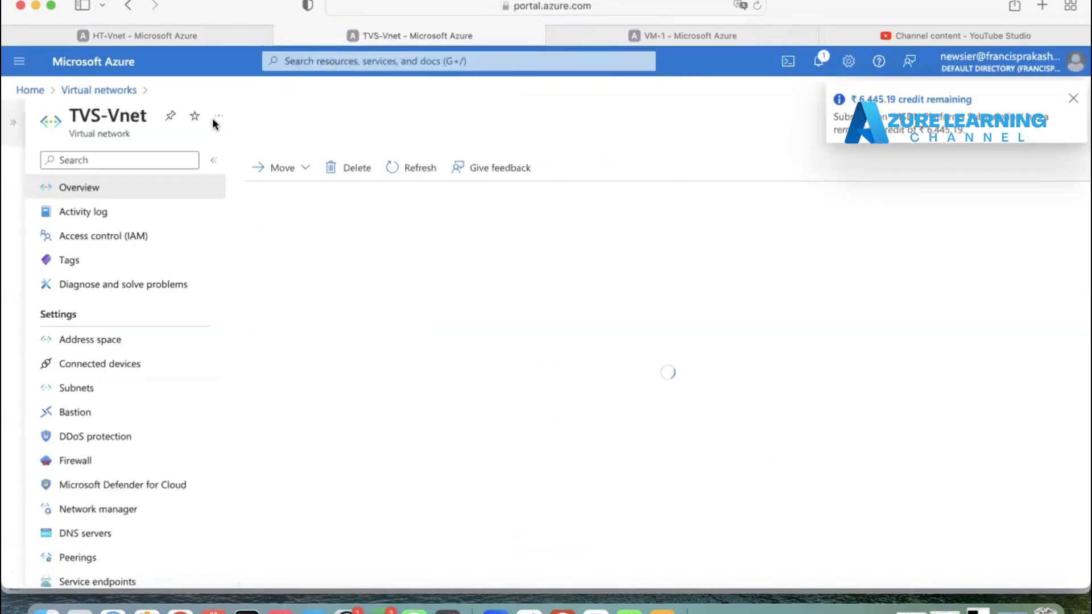
scroll(91, 494, "down", 2)
left_click(74, 505)
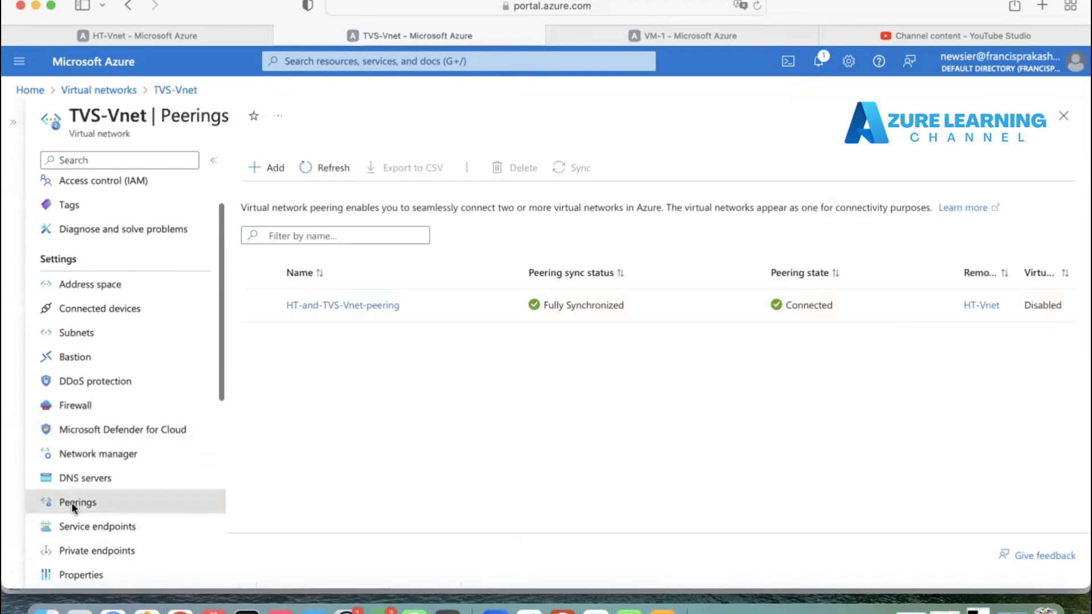
Step: Inspect the HT-and-TVS-Vnet-peering details on TVS-Vnet and close them without saving
left_click(478, 309)
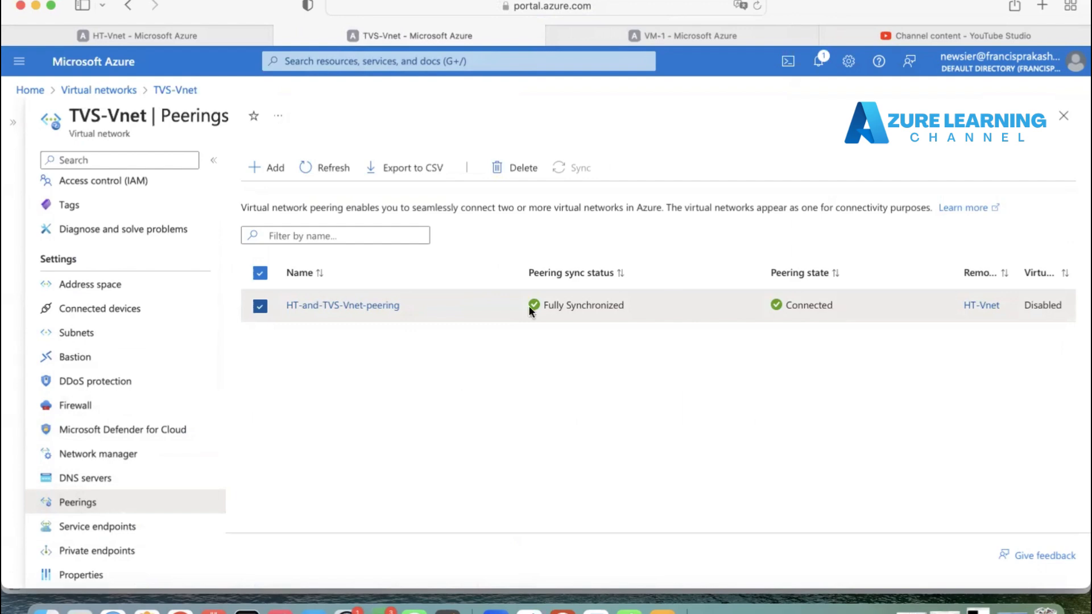
left_click(339, 306)
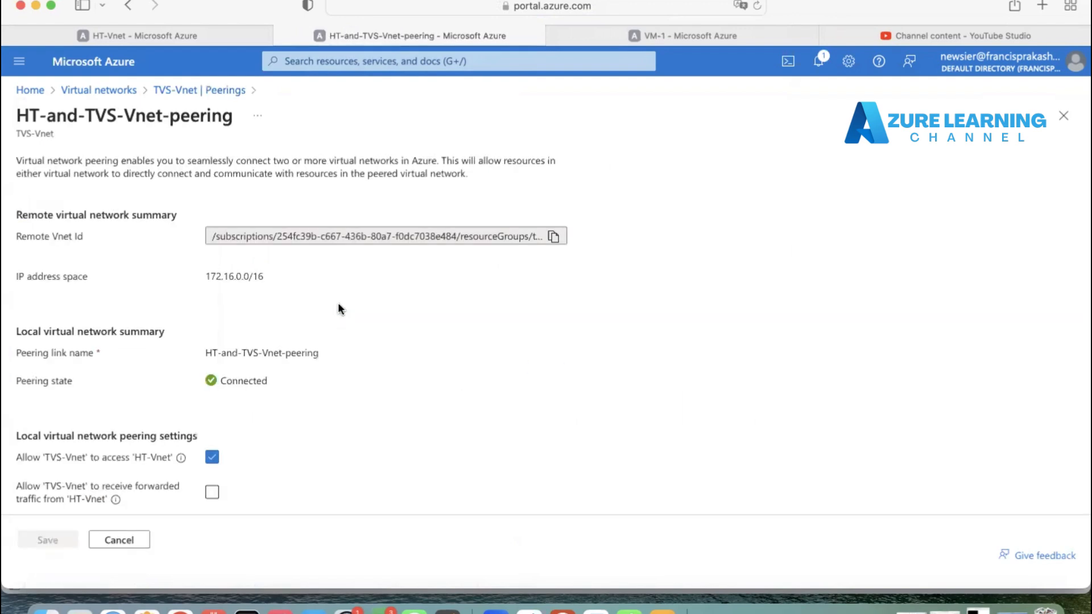
scroll(339, 308, "down", 3)
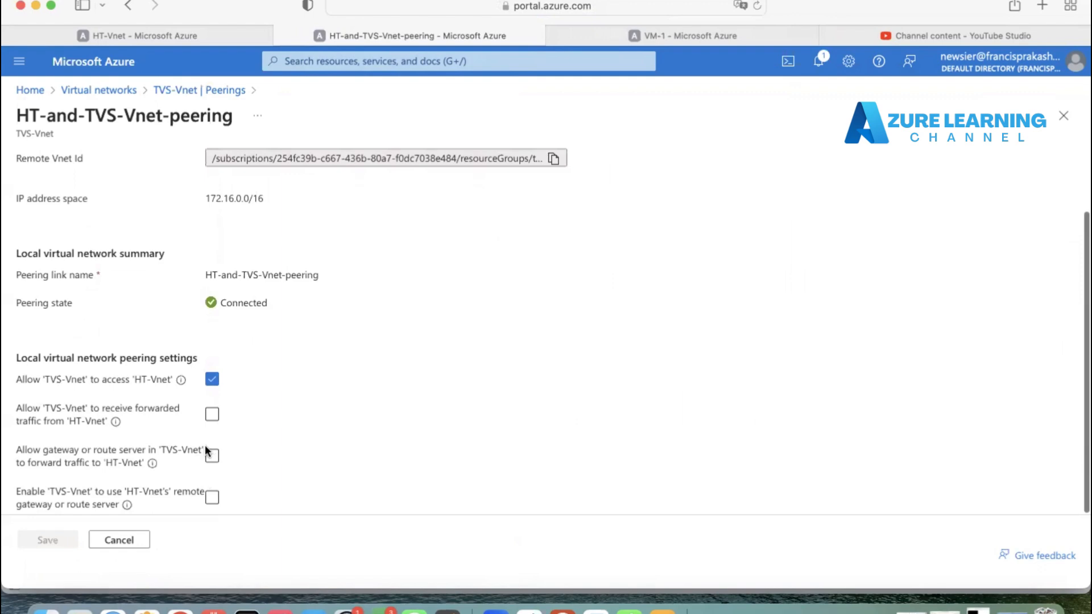
scroll(210, 452, "up", 3)
left_click(126, 540)
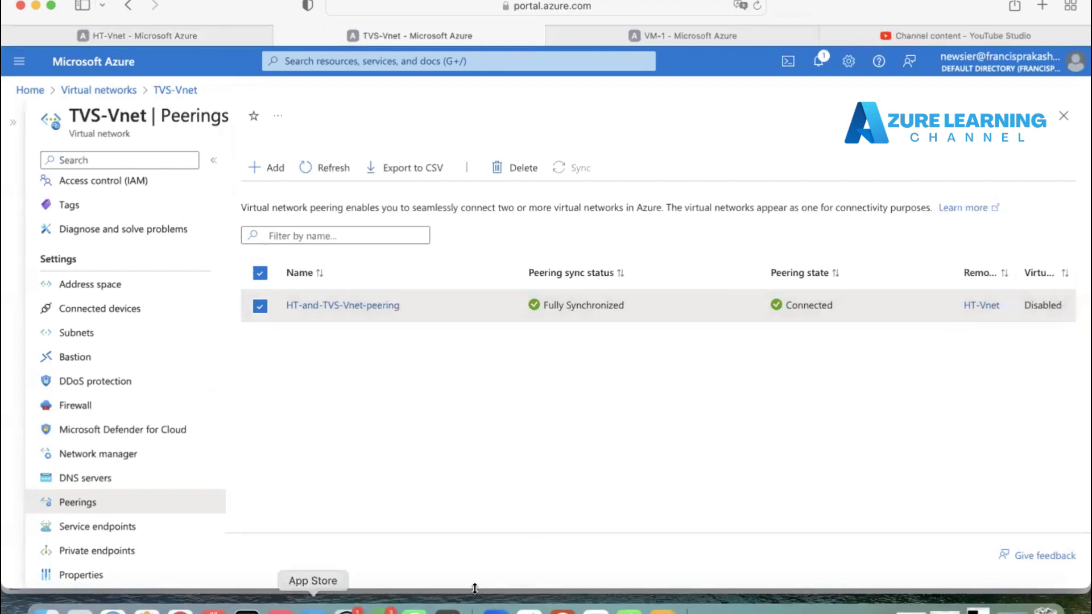
Step: Open the remote desktop session to the VM and start a Remote Desktop connection to 10.10.10.4 from inside it
left_click(579, 609)
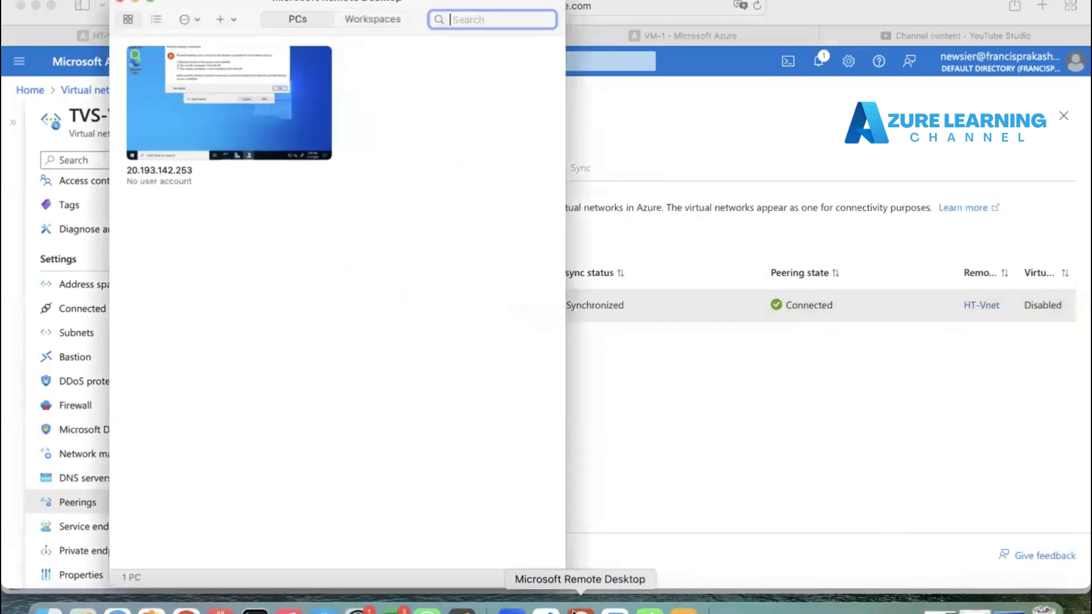
double_click(260, 93)
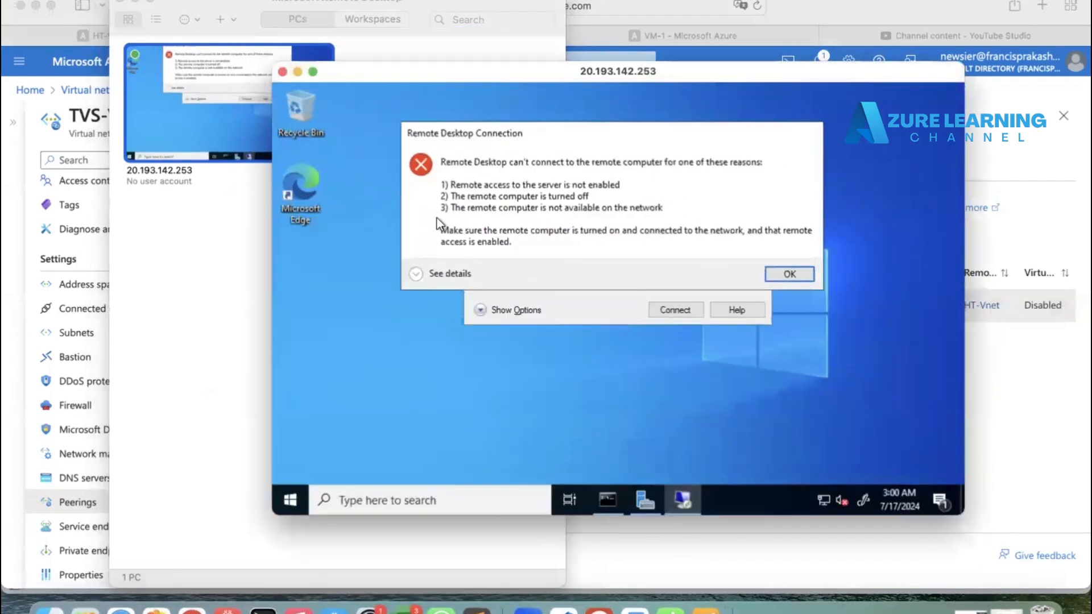
left_click(139, 2)
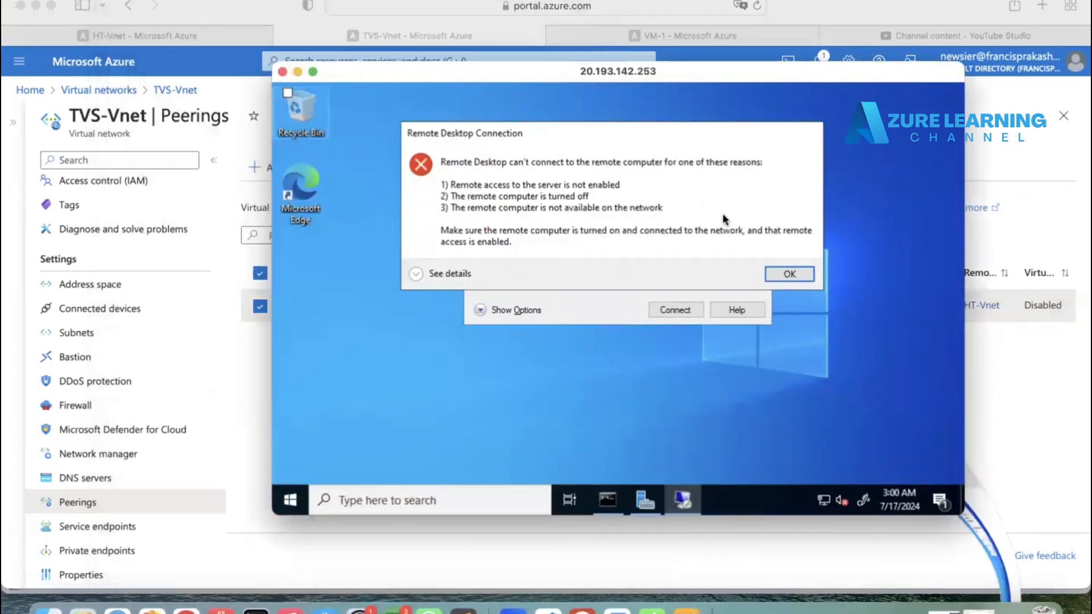
left_click(785, 272)
left_click(675, 310)
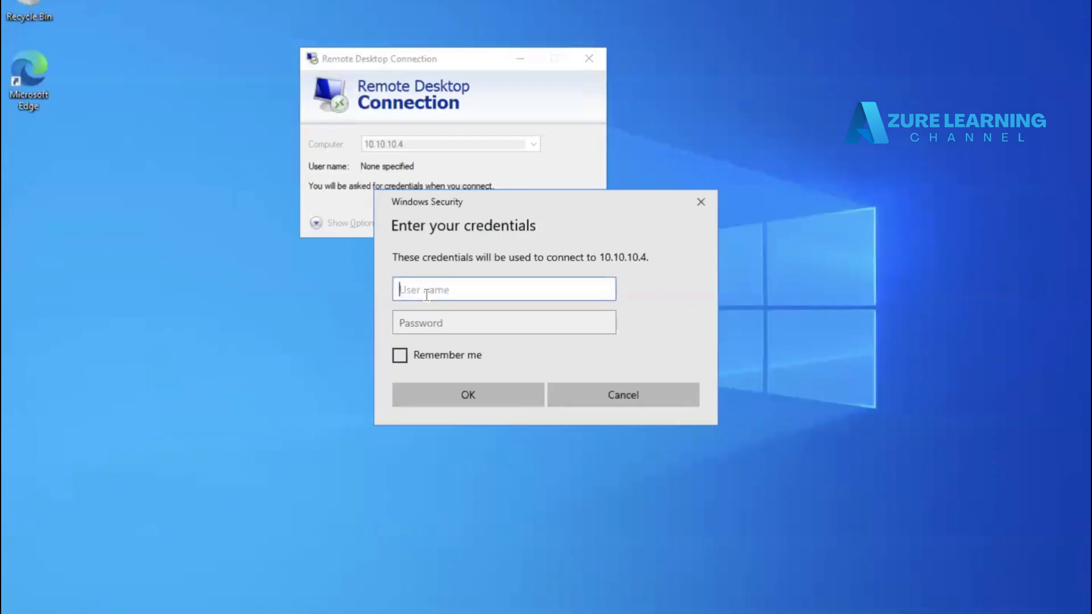
Step: Sign in to 10.10.10.4 with the admin user name and password, accepting the certificate warning
key("Tab")
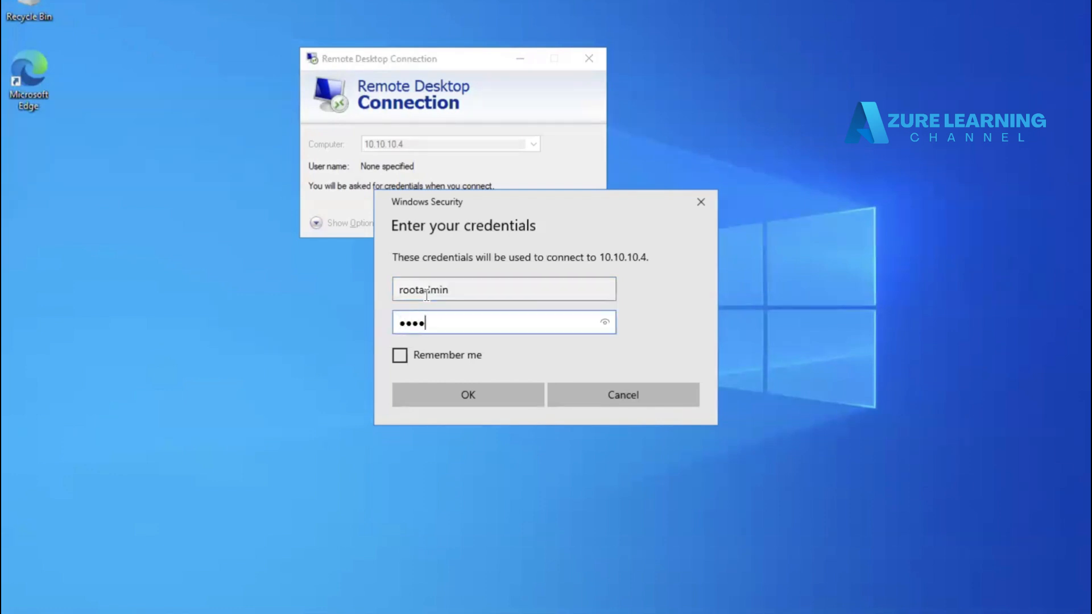
left_click(448, 394)
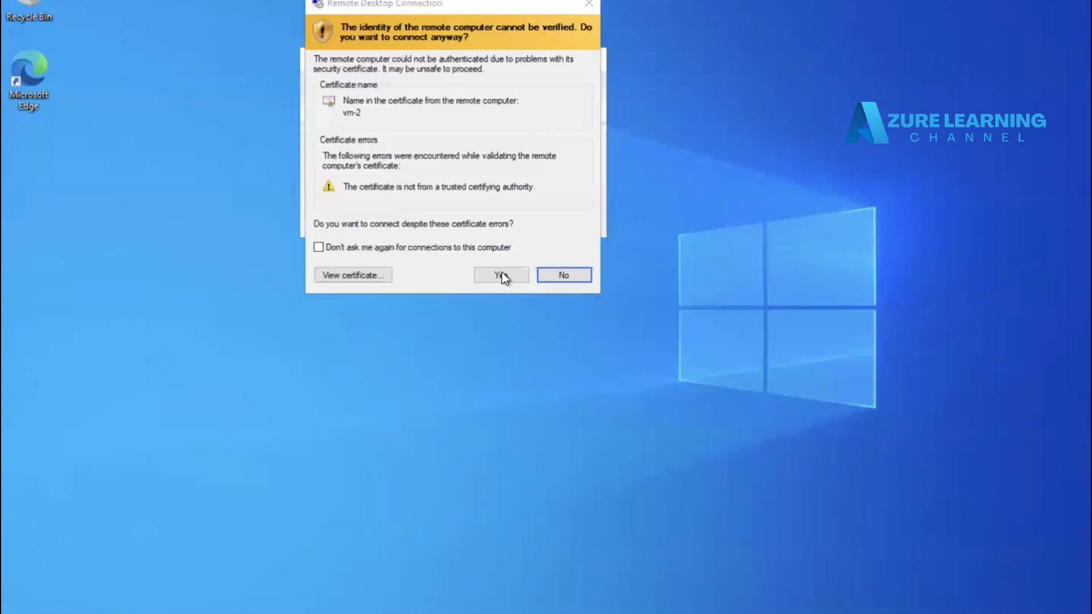
left_click(500, 275)
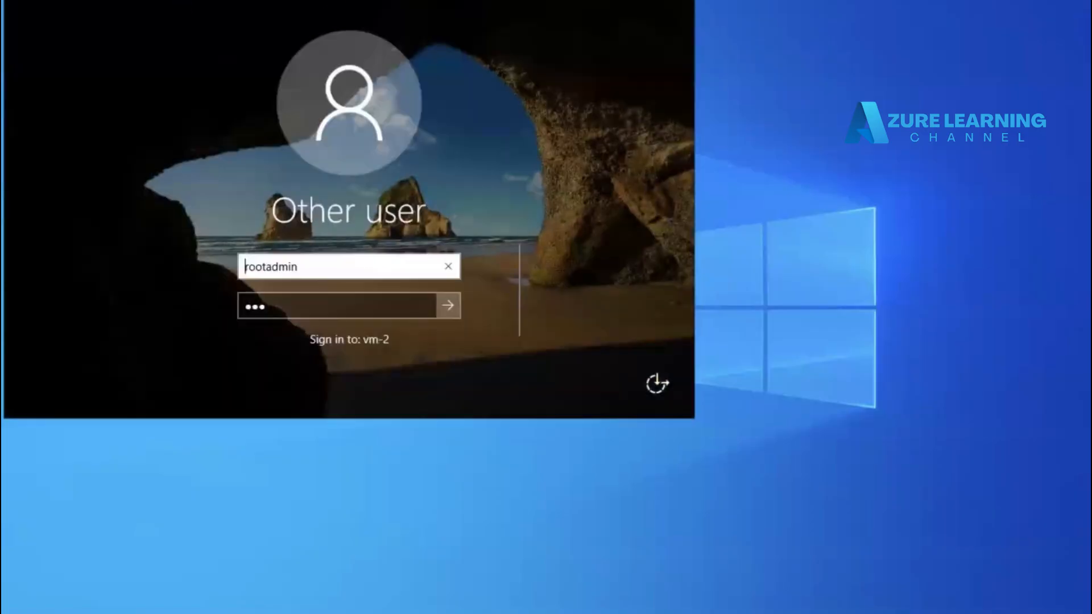
Step: Move the nested Remote Desktop window aside and switch to the command prompt
key("Return")
left_click_drag(114, 0, 423, 112)
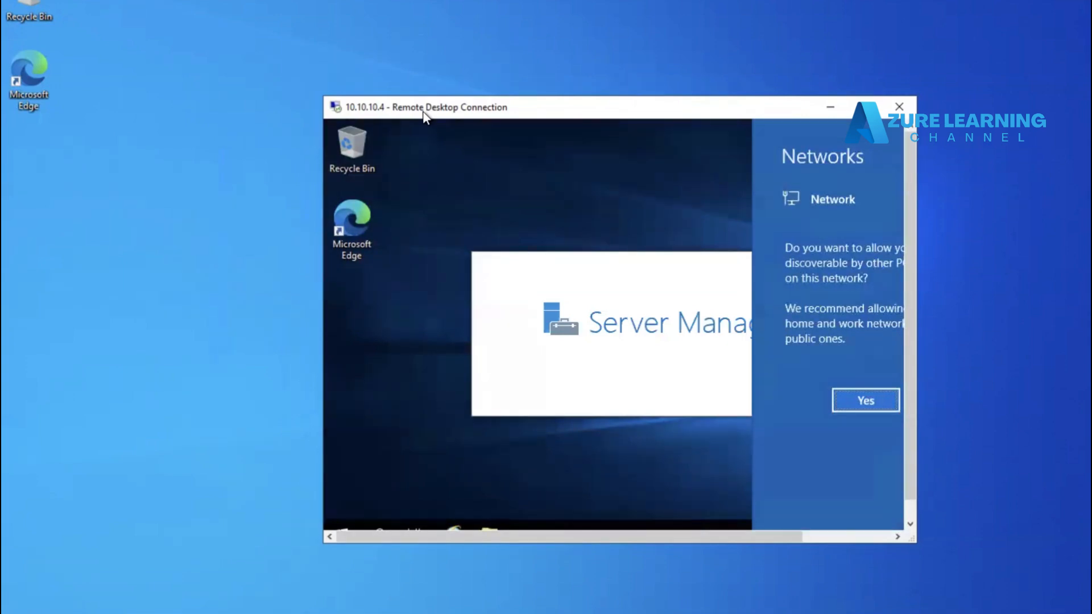
left_click_drag(424, 115, 558, 116)
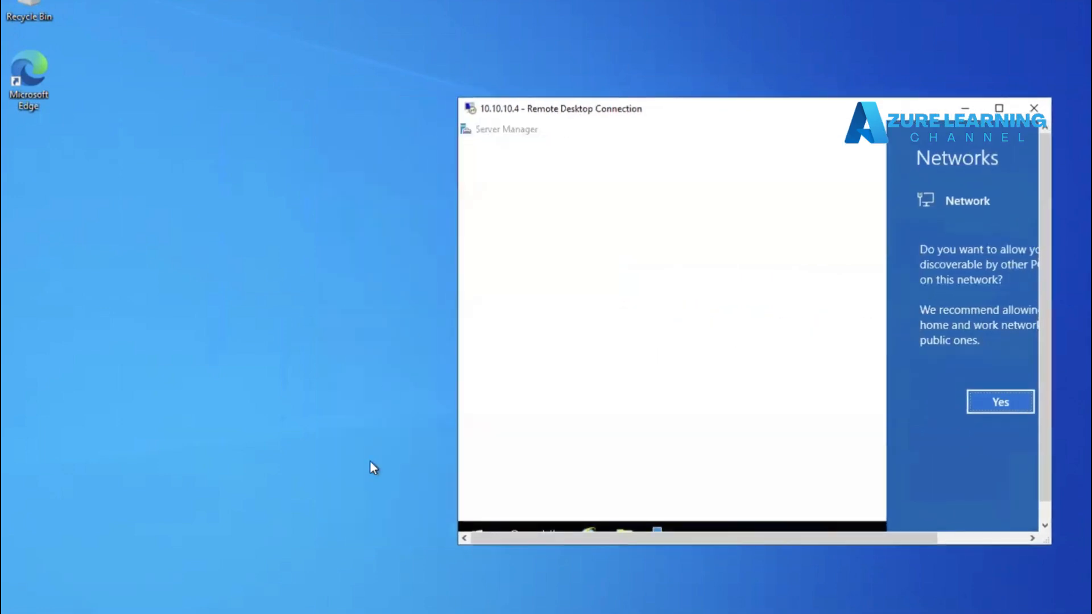
left_click(350, 613)
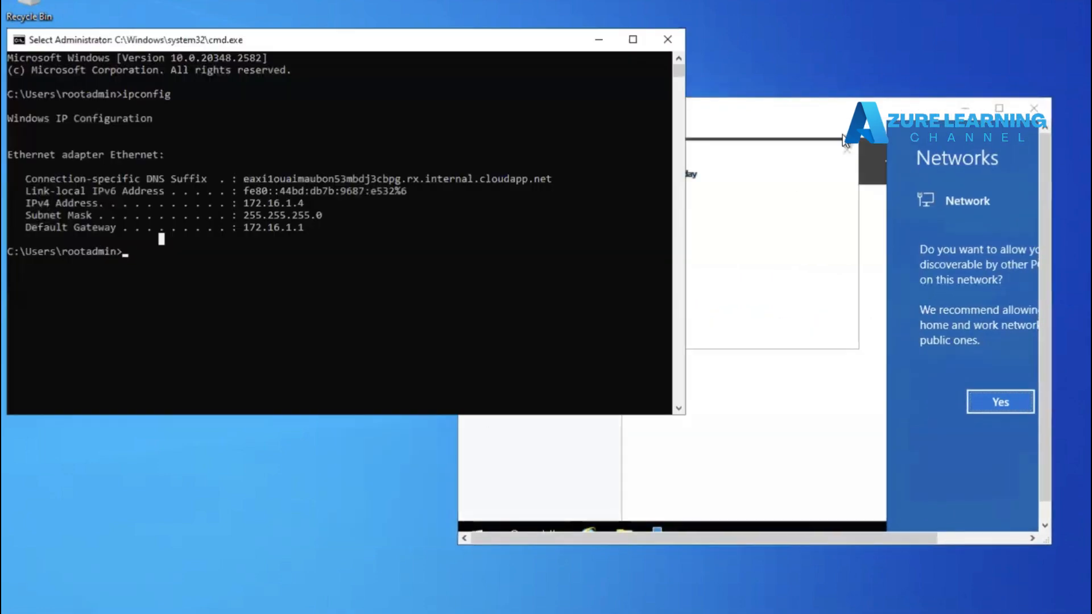
Step: Enter the command ping 10.10.10.4 at the command prompt
left_click(840, 116)
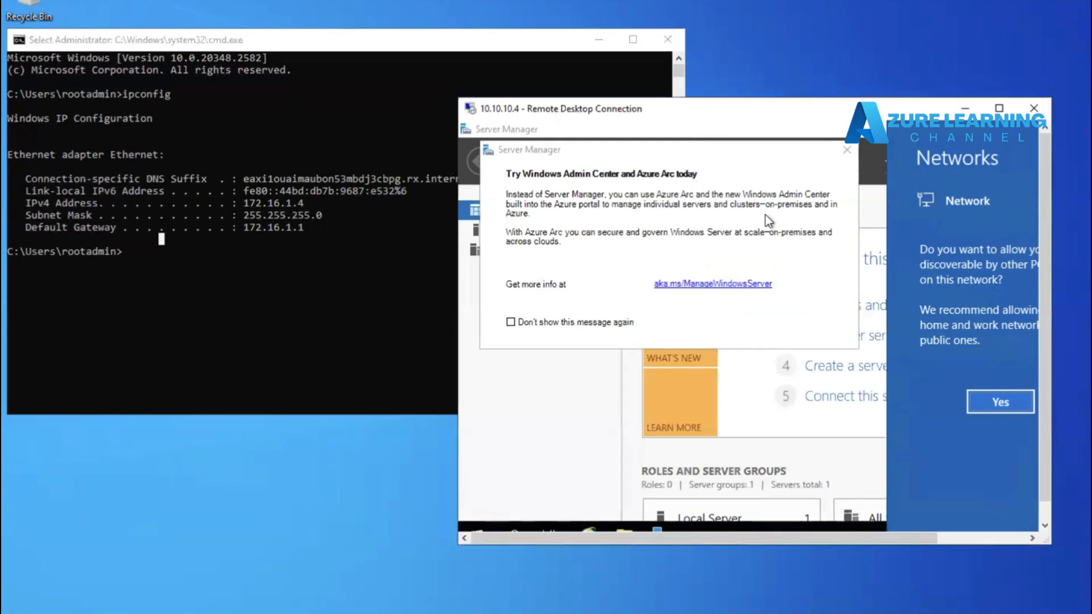
left_click(845, 152)
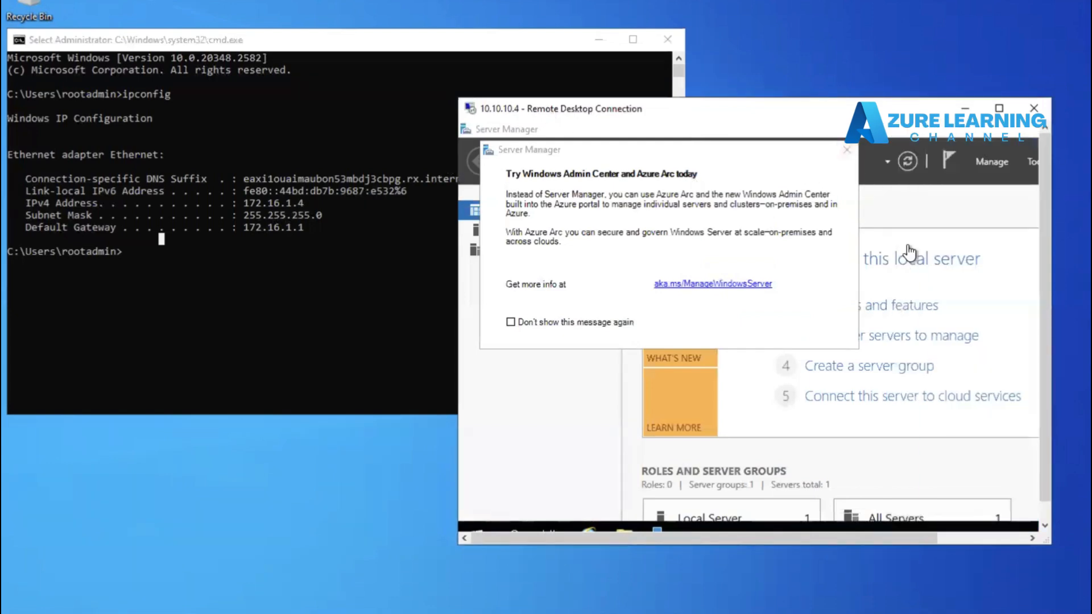
left_click(186, 365)
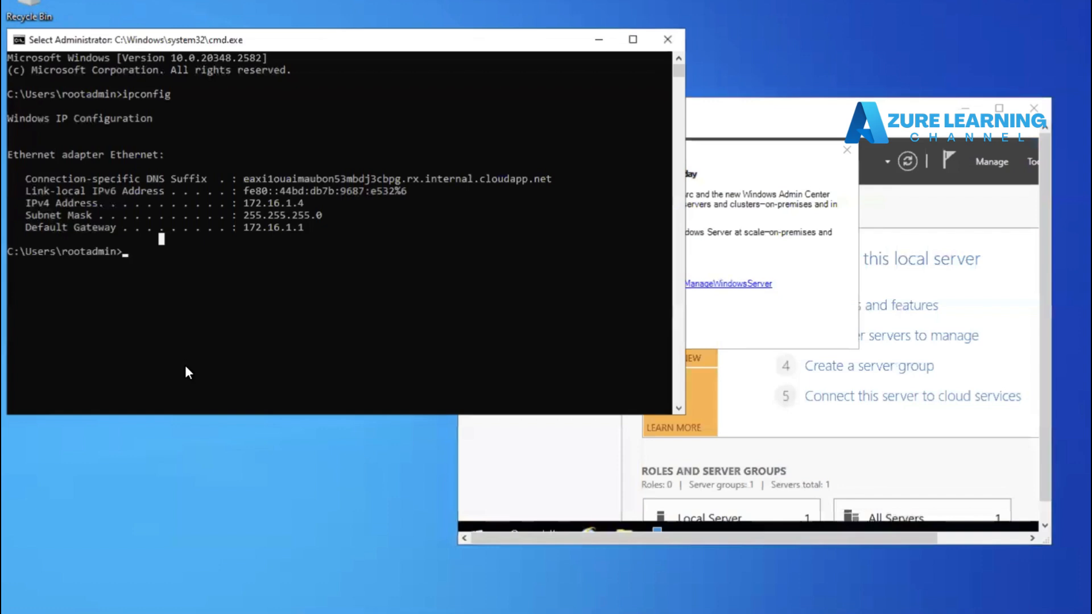
type("ping ")
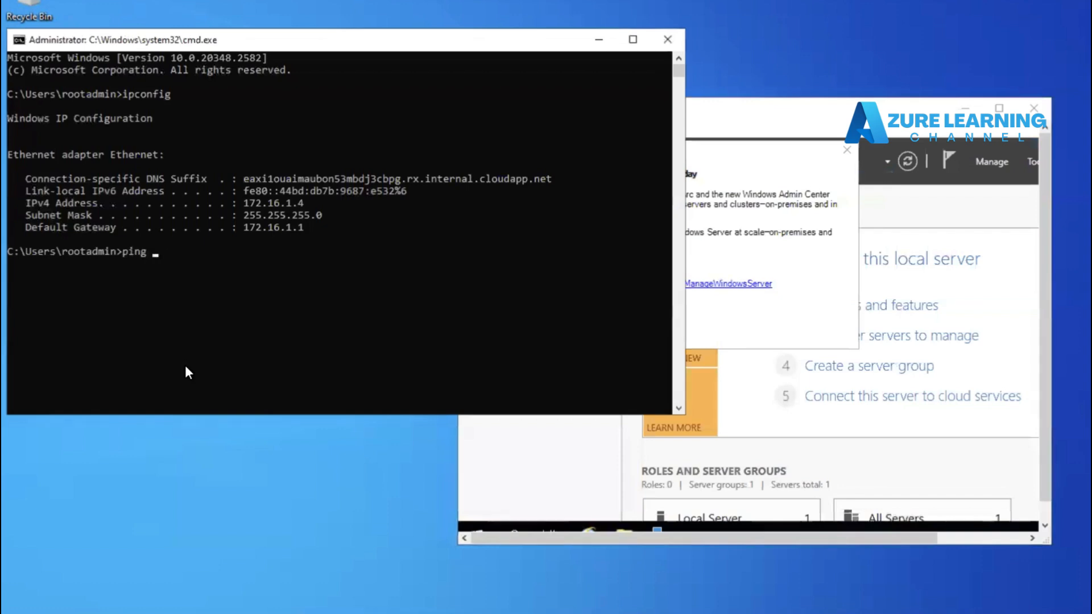
type("10.10.10.4")
Step: Close the Server Manager welcome pop-up in the 10.10.10.4 session and scroll its window
left_click(757, 106)
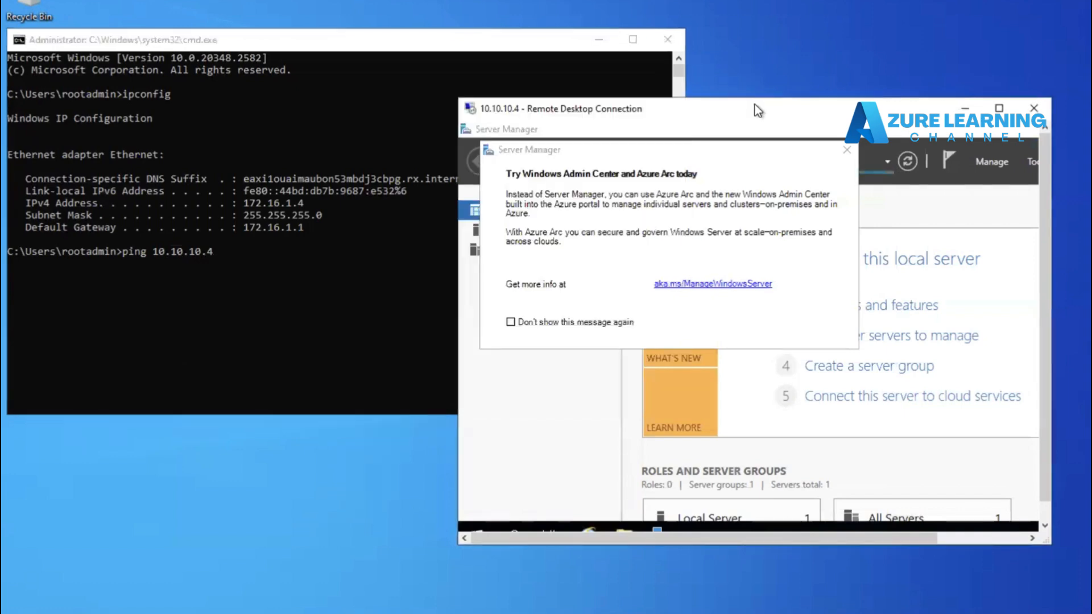
left_click(847, 149)
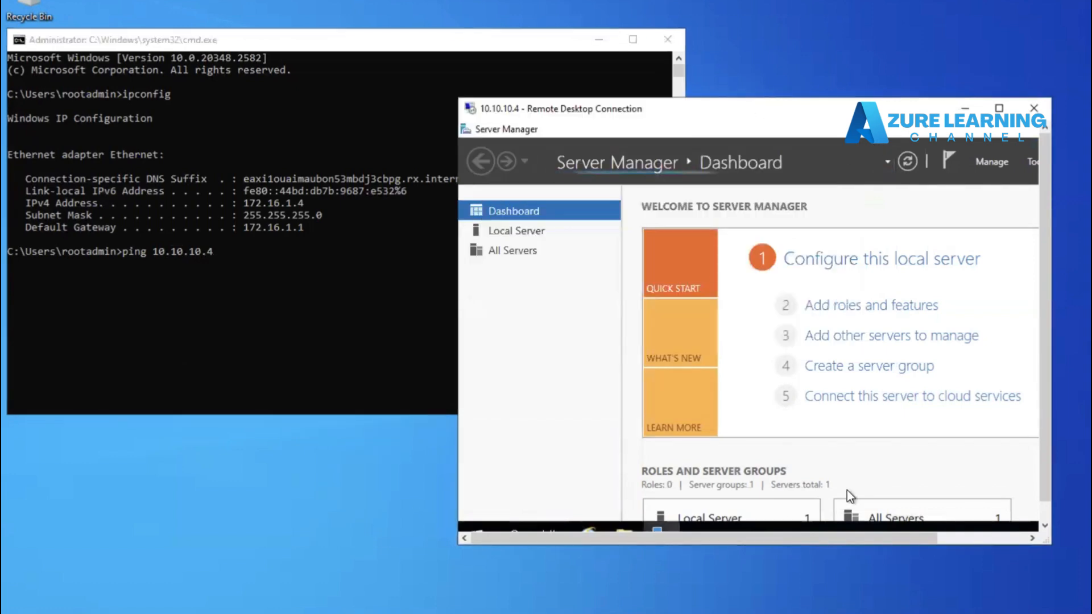
left_click(844, 530)
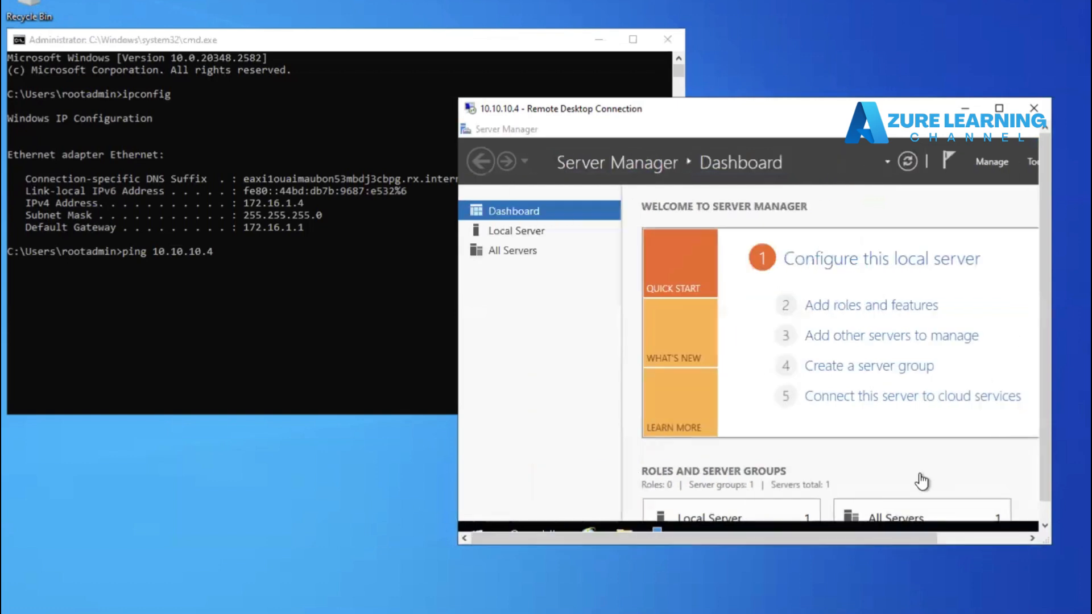
left_click_drag(915, 534, 1012, 538)
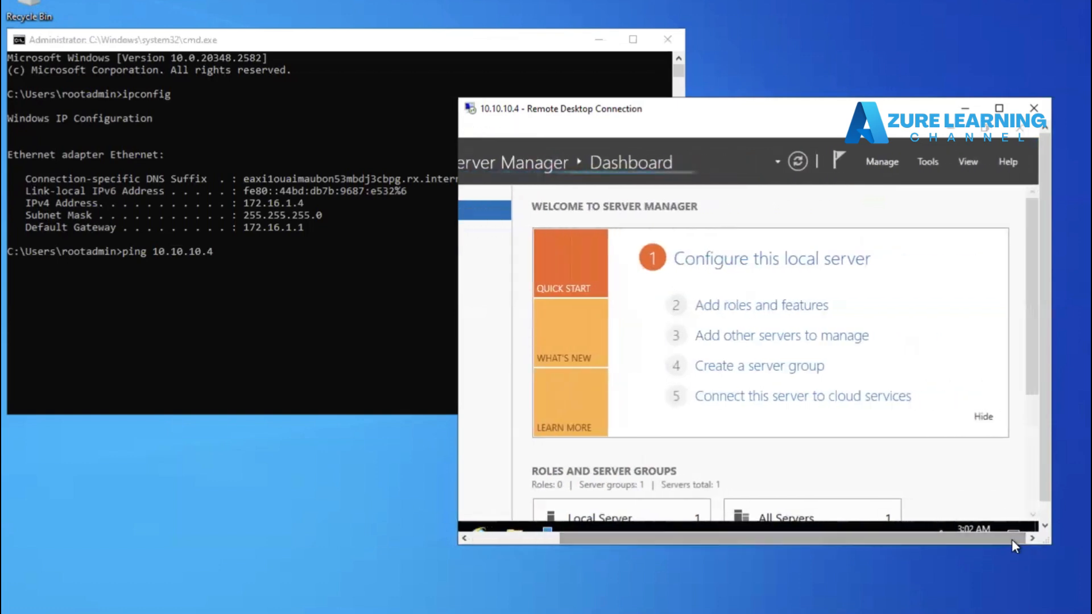
Step: Run the ping to 10.10.10.4 and move the Remote Desktop window to see the command output
left_click(958, 132)
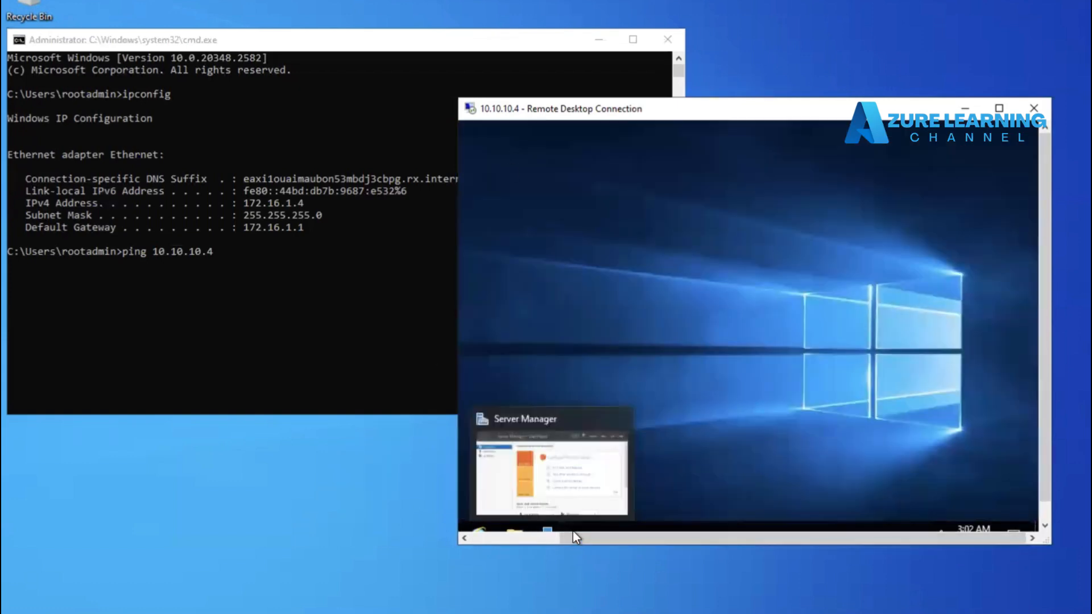
left_click_drag(567, 540, 463, 535)
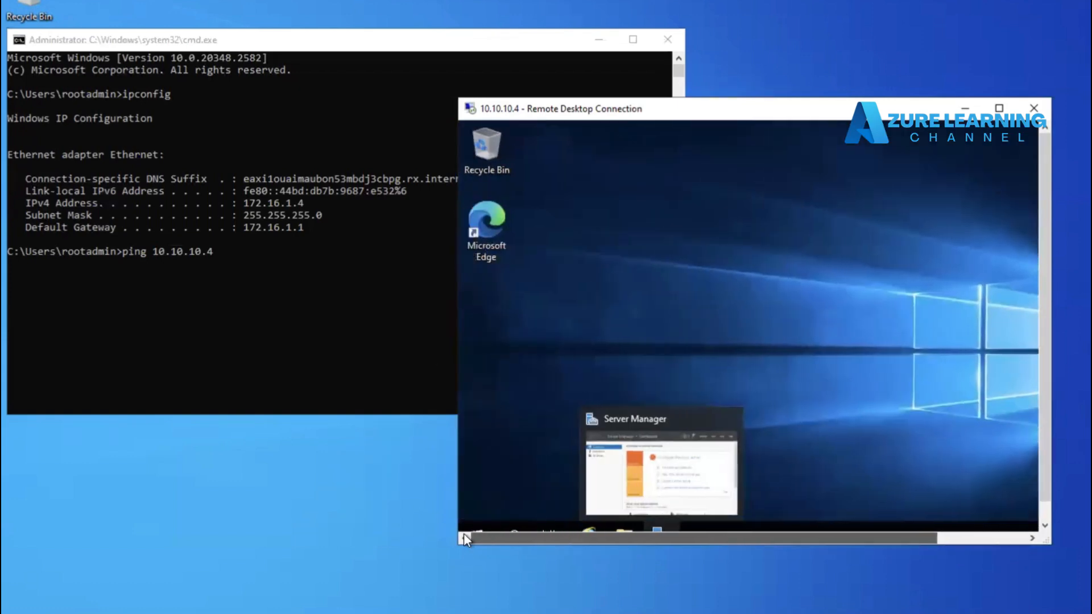
left_click(183, 297)
key("Return")
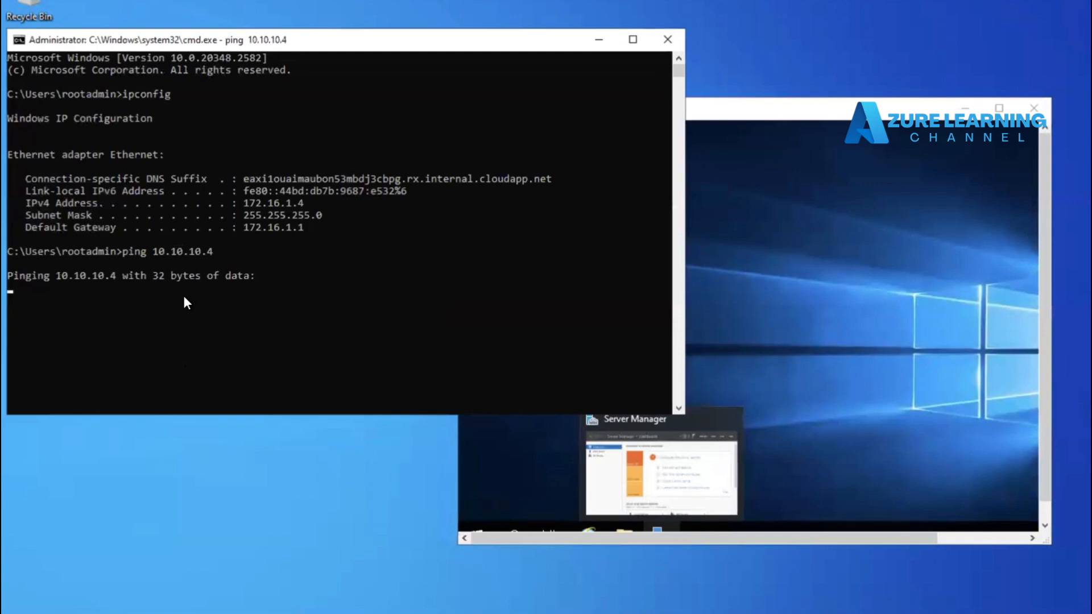
left_click(730, 113)
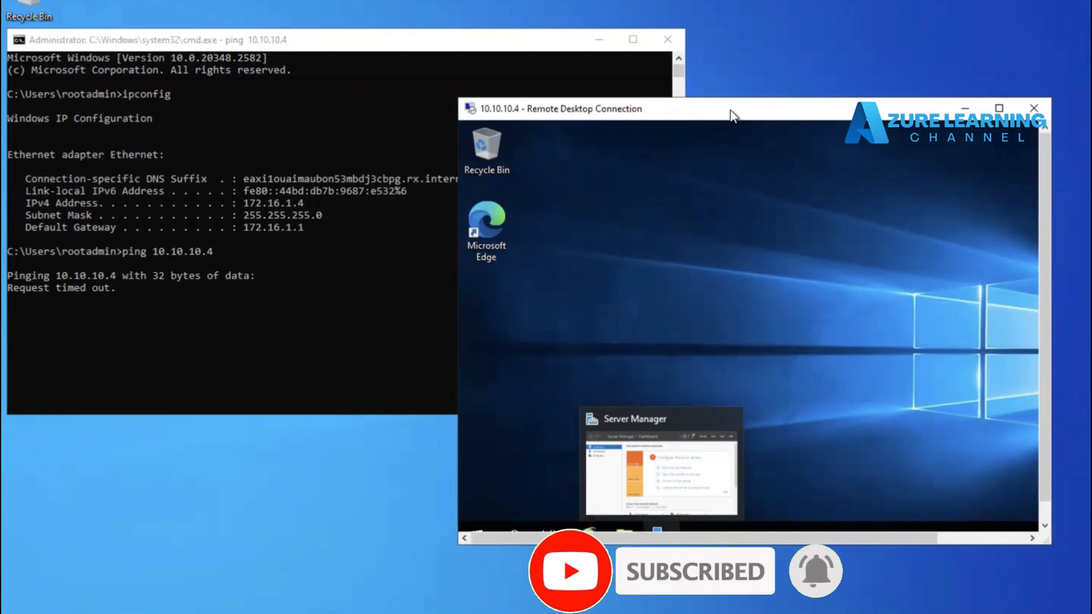
left_click_drag(731, 113, 750, 29)
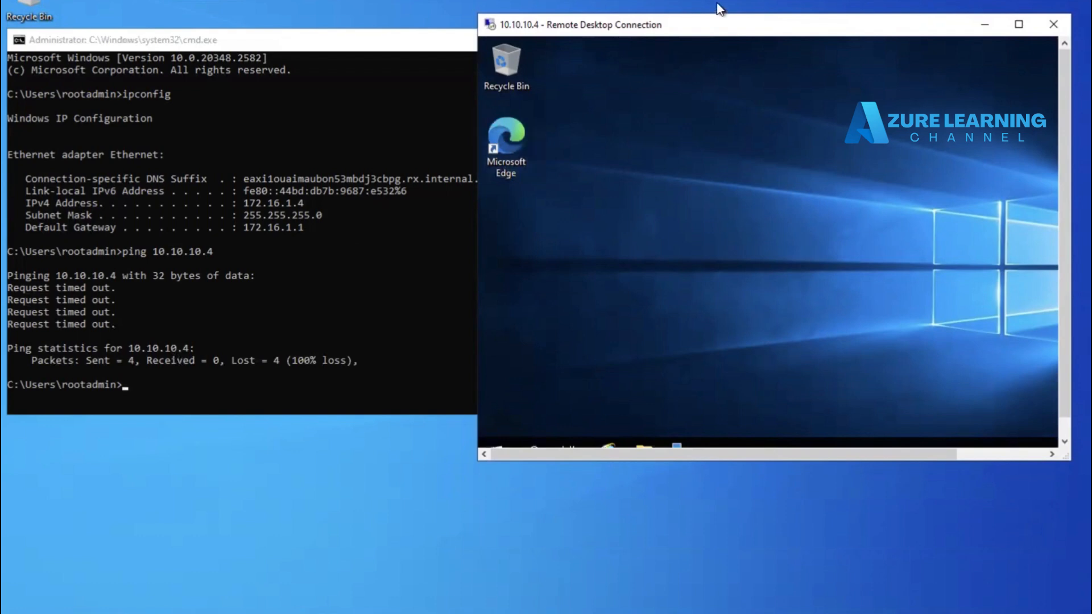
Step: Reposition the Remote Desktop window and highlight the ping output lines in the command prompt
left_click_drag(705, 22, 713, 13)
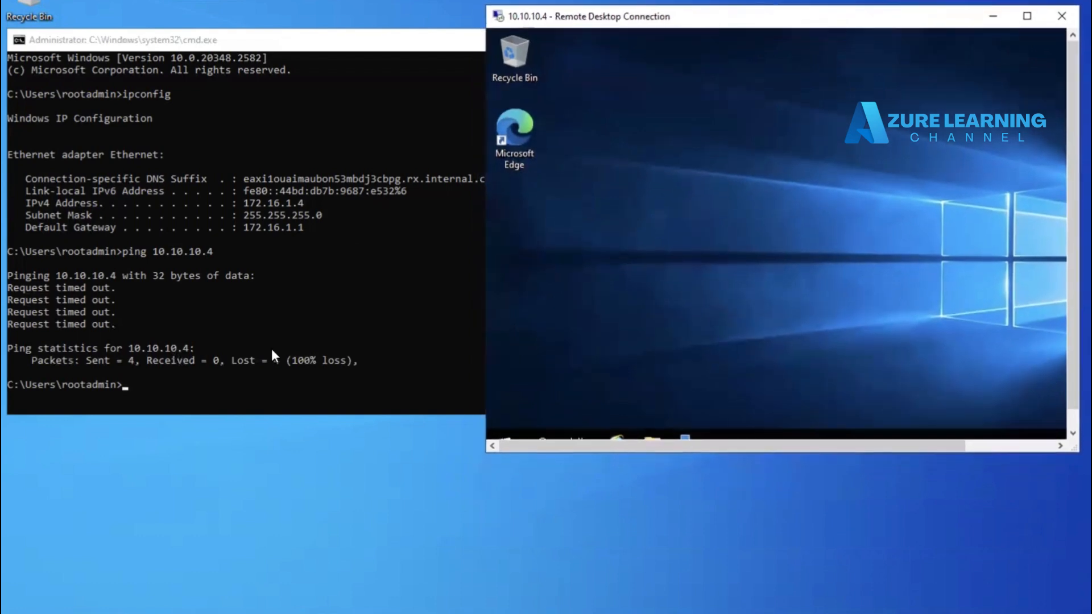
left_click(232, 373)
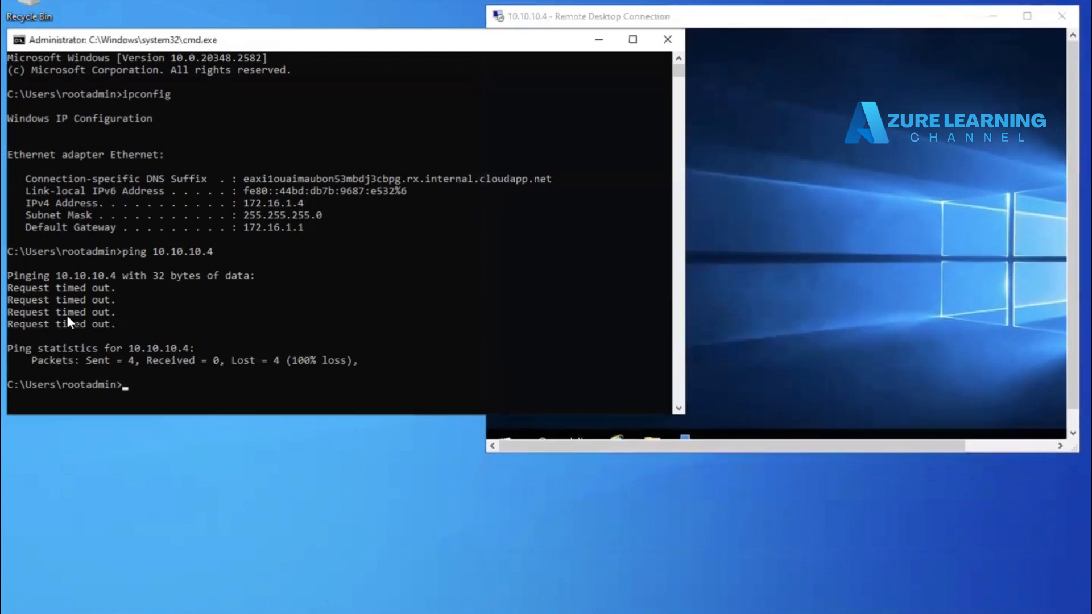
left_click_drag(32, 276, 131, 371)
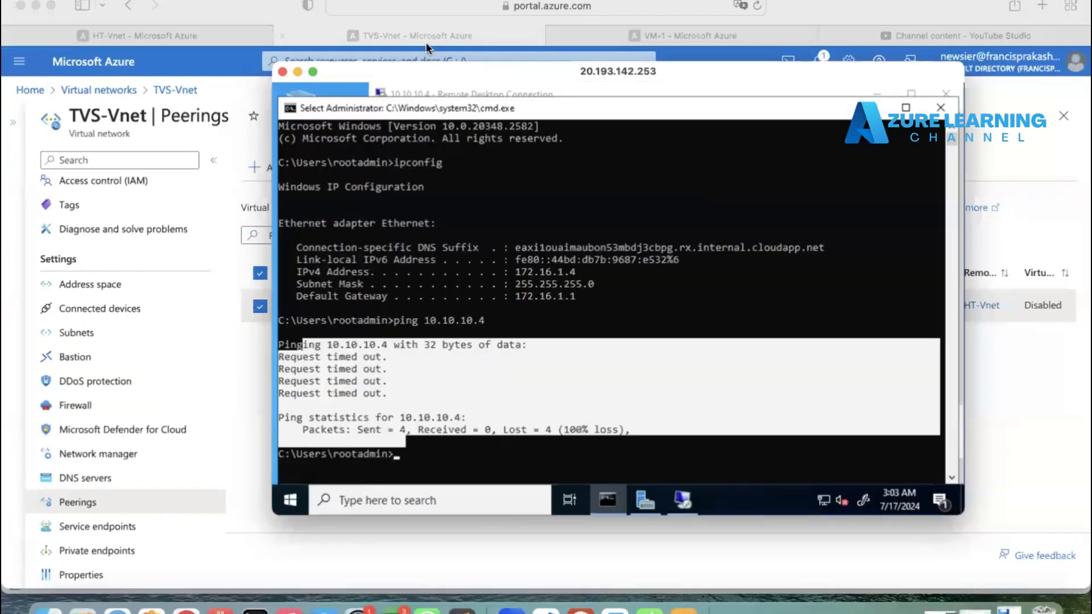
Step: Leave the VM session view and switch to the other browser window showing the network diagram
left_click(425, 42)
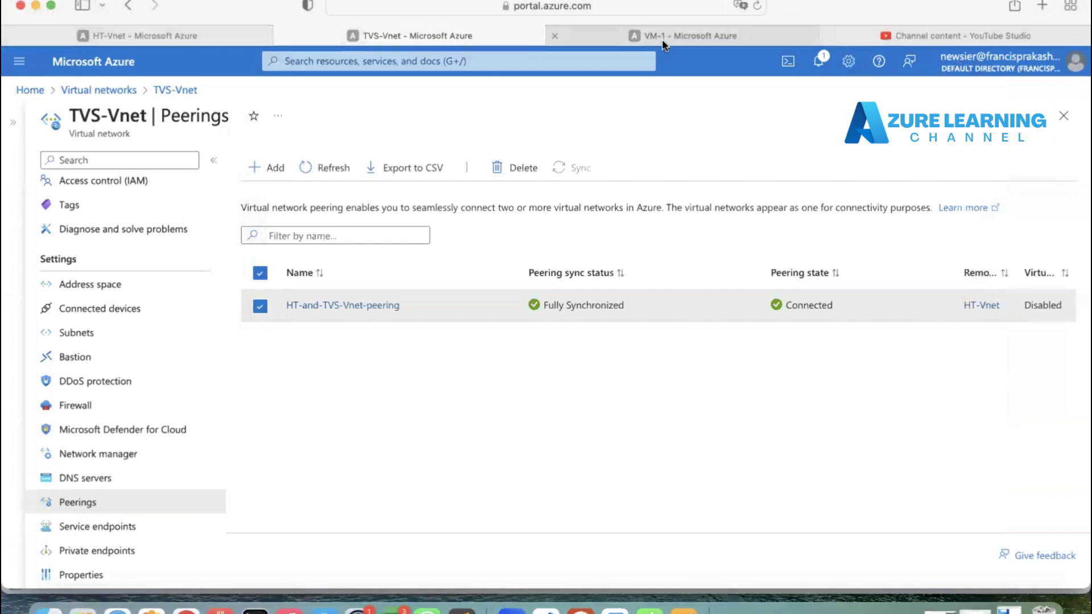
left_click(603, 33)
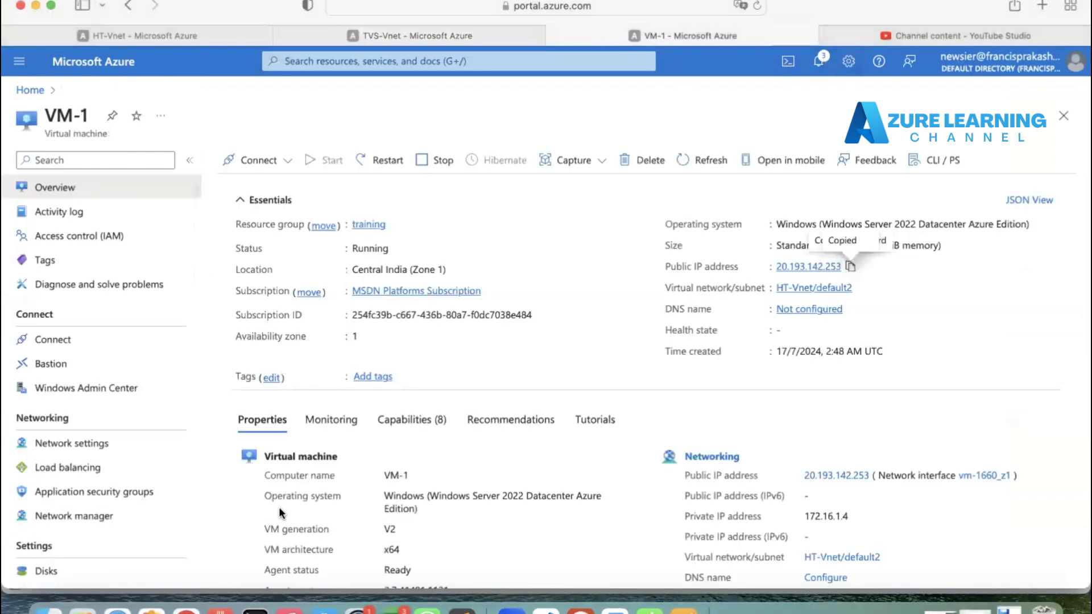
left_click(186, 608)
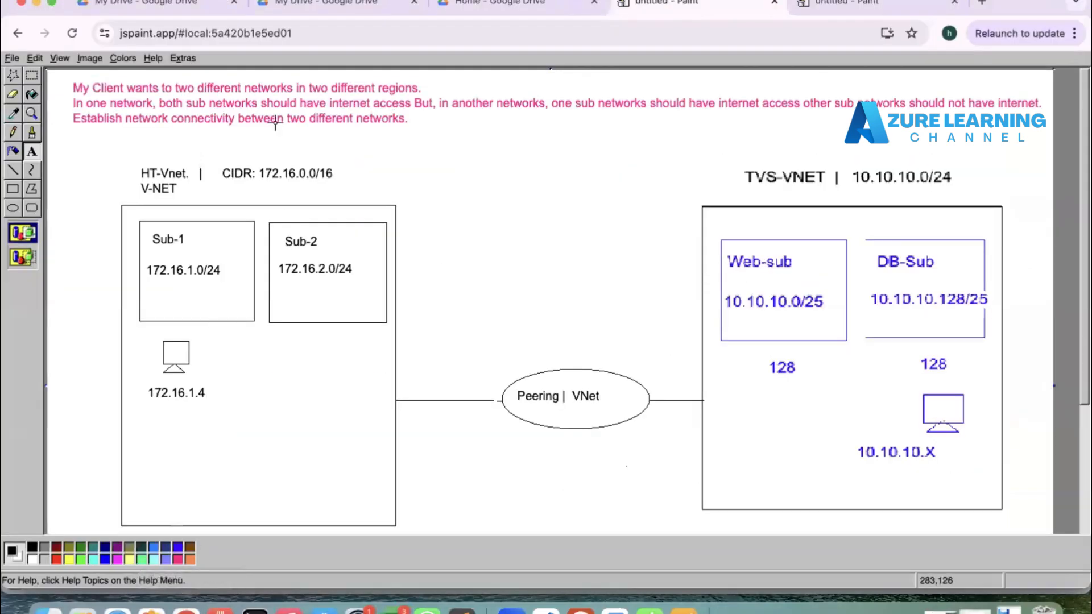
Step: Switch to the Chrome window with the Task spreadsheet and open its tab
left_click(318, 15)
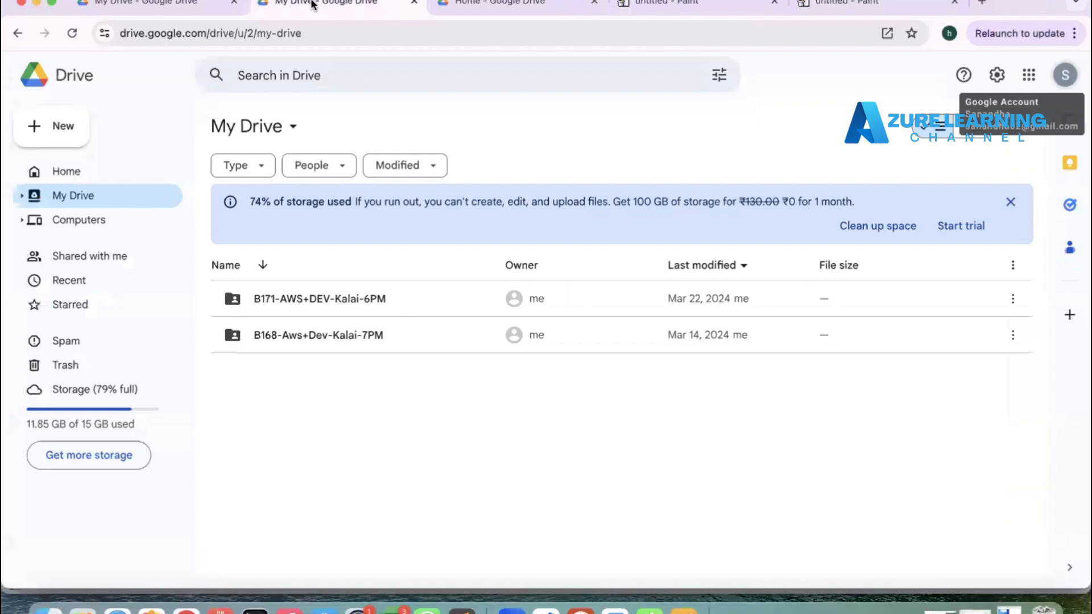
left_click(165, 17)
left_click(314, 12)
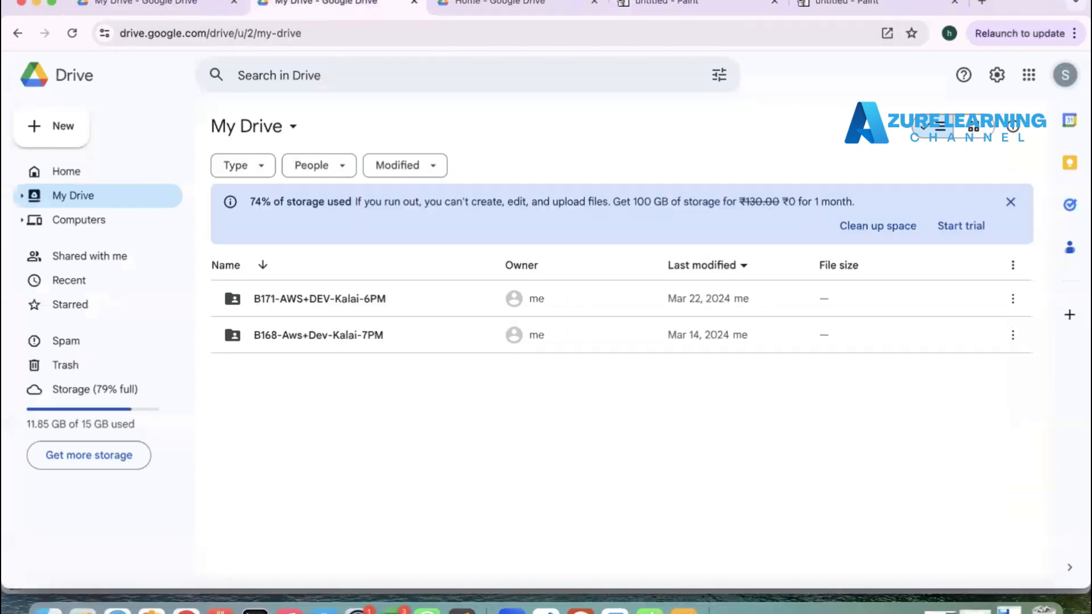
left_click(318, 0)
left_click(340, 20)
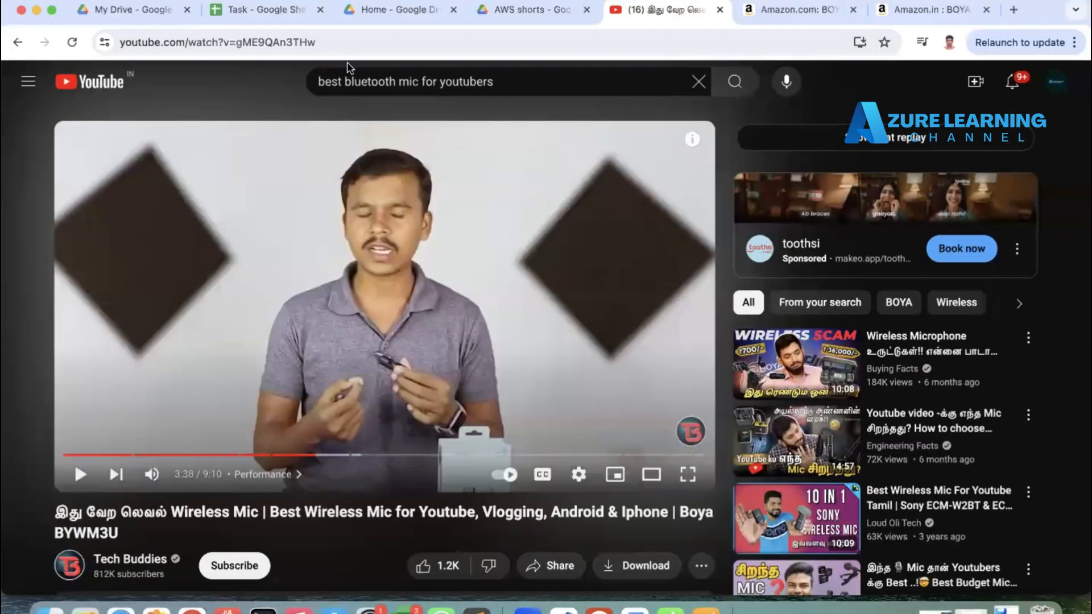
left_click(274, 12)
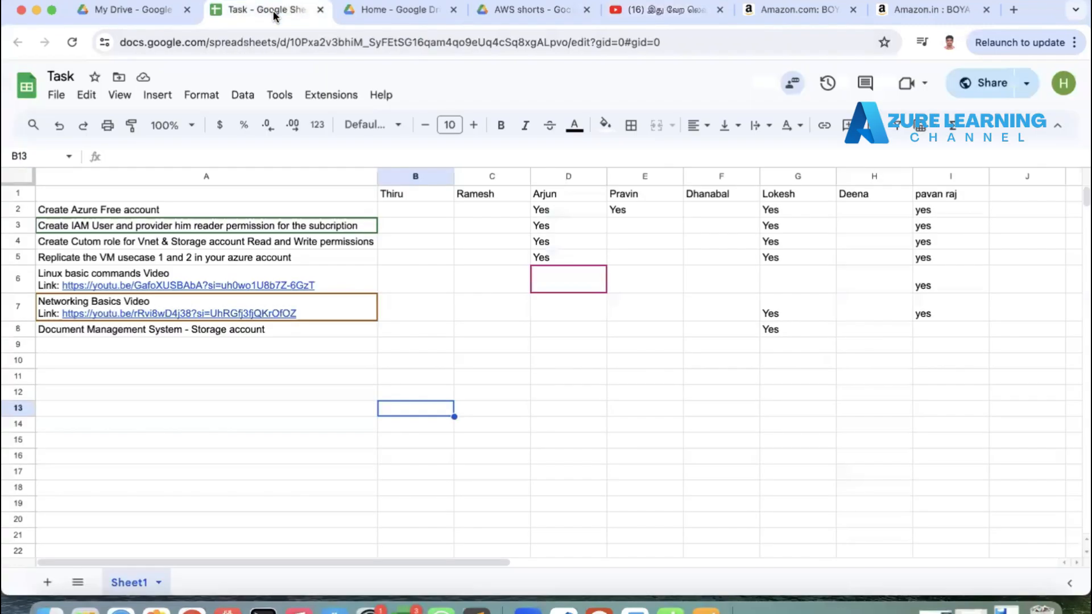
Step: Add the task 'Share the screenshot of ping response after Vnet peering' in cell A9
left_click(137, 340)
type("S")
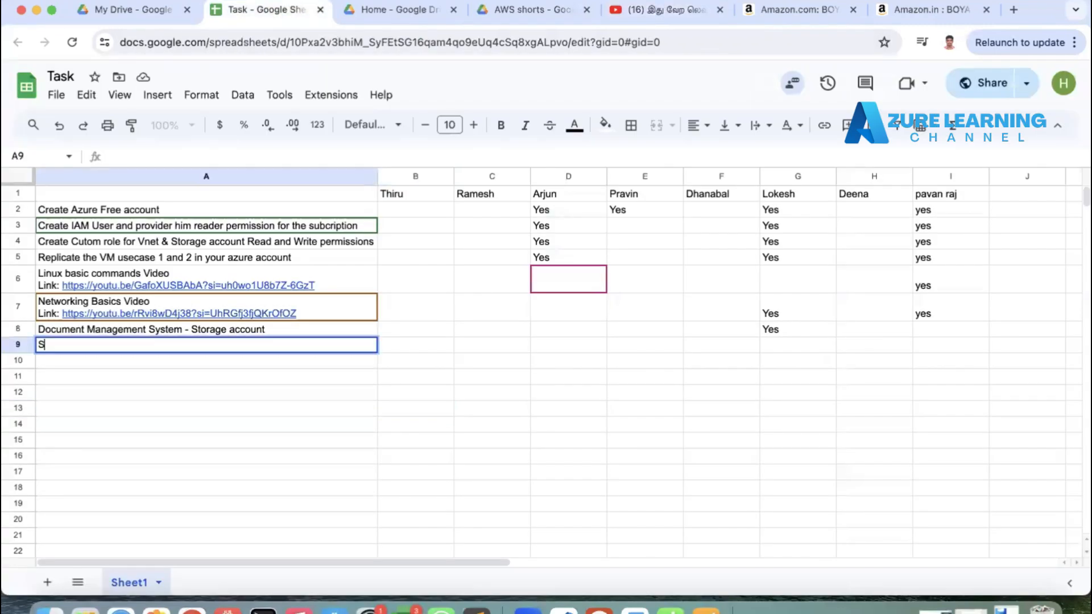
type("hare screenshot of pi")
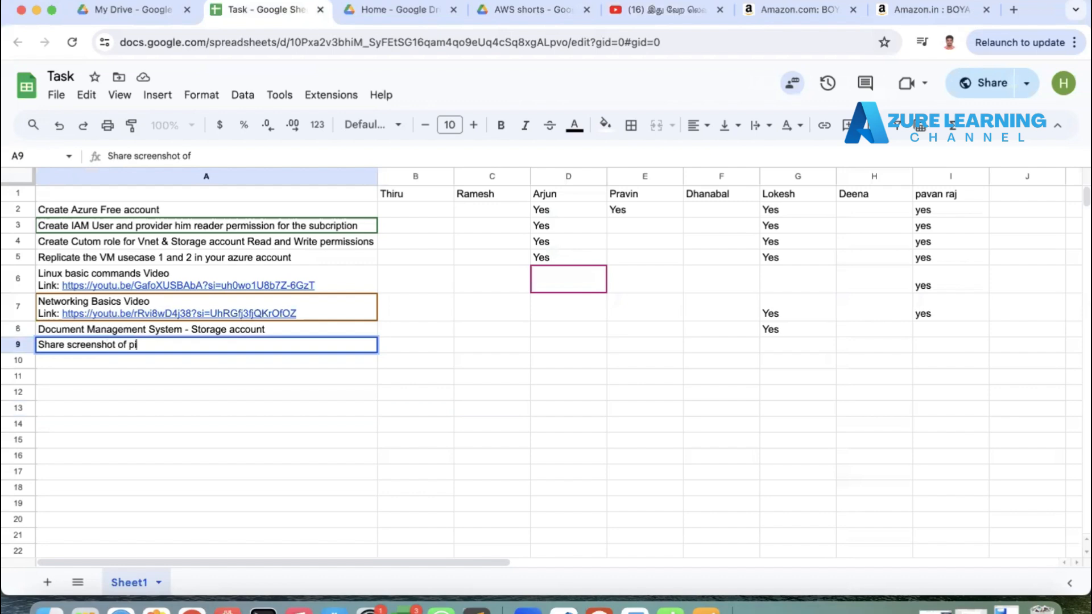
type("ng response")
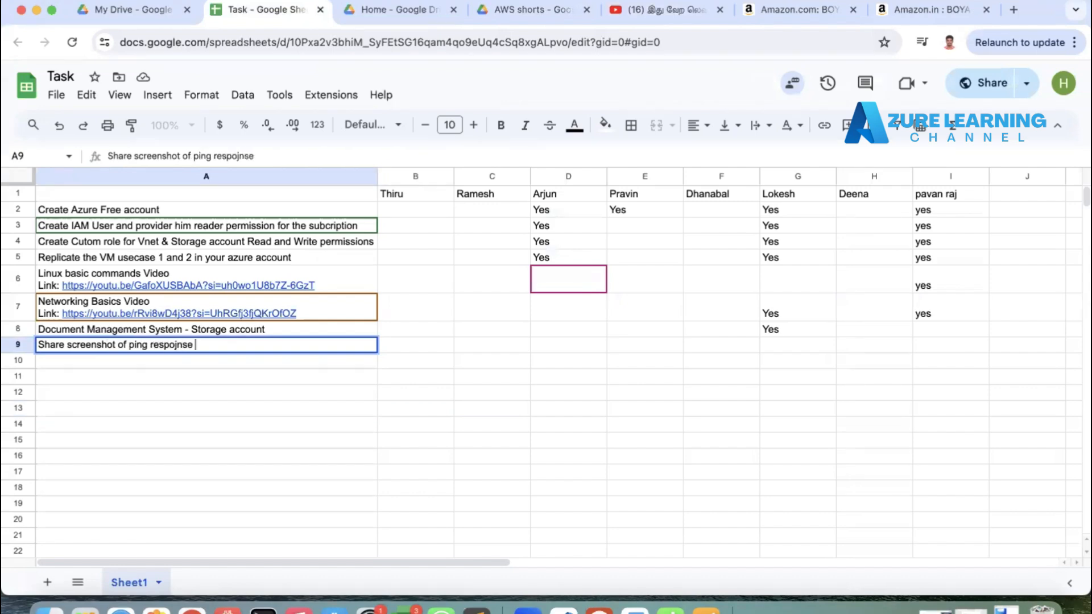
key("BackSpace")
key("BackSpace")
key("BackSpace")
type("j")
key("BackSpace")
type("nse after ")
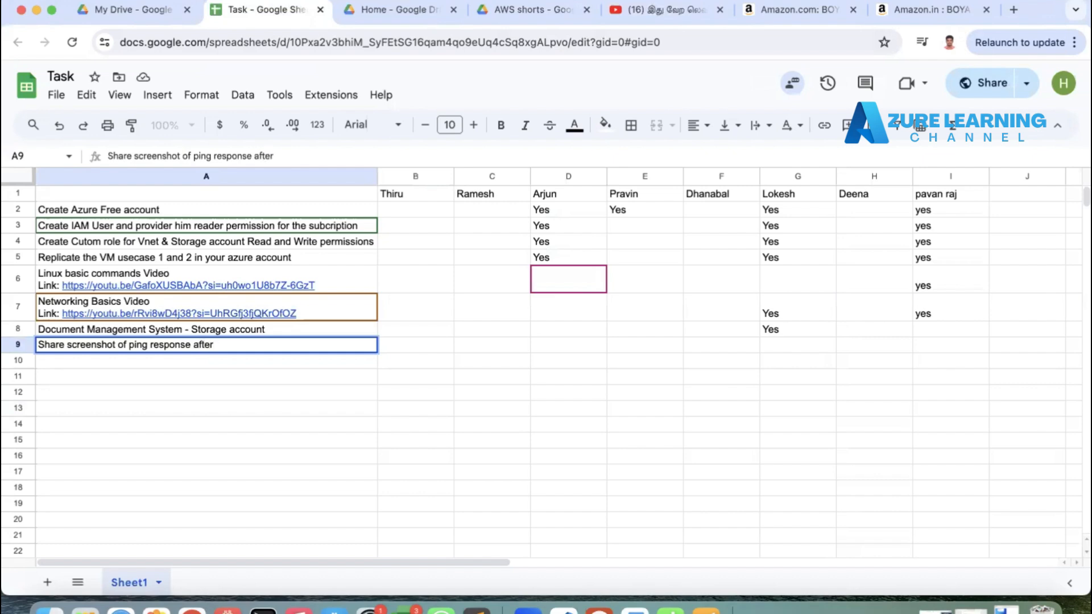
type("Vnet peering")
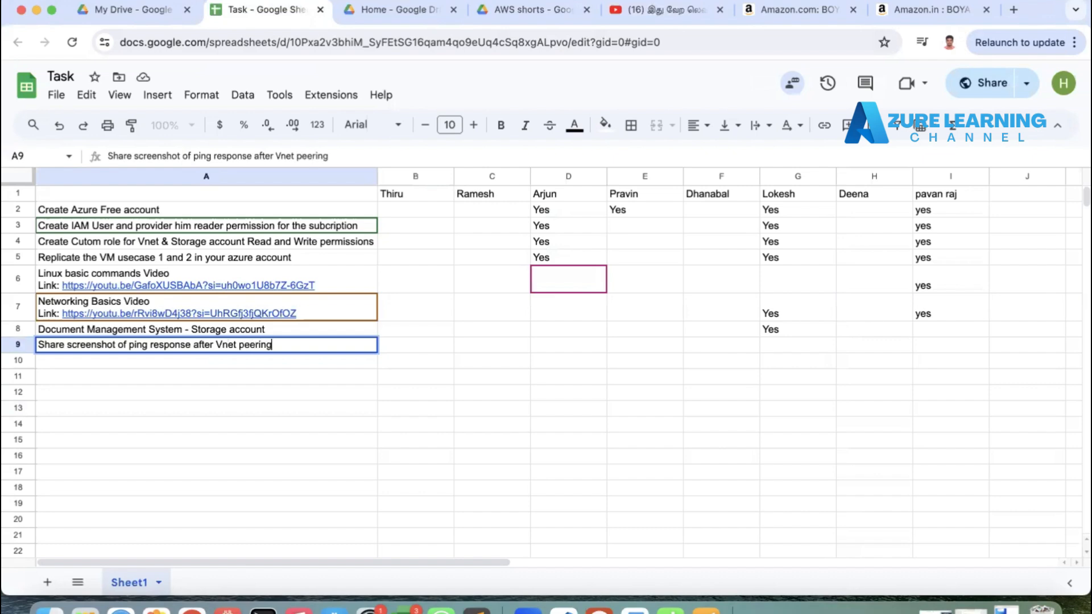
left_click(69, 345)
type("the")
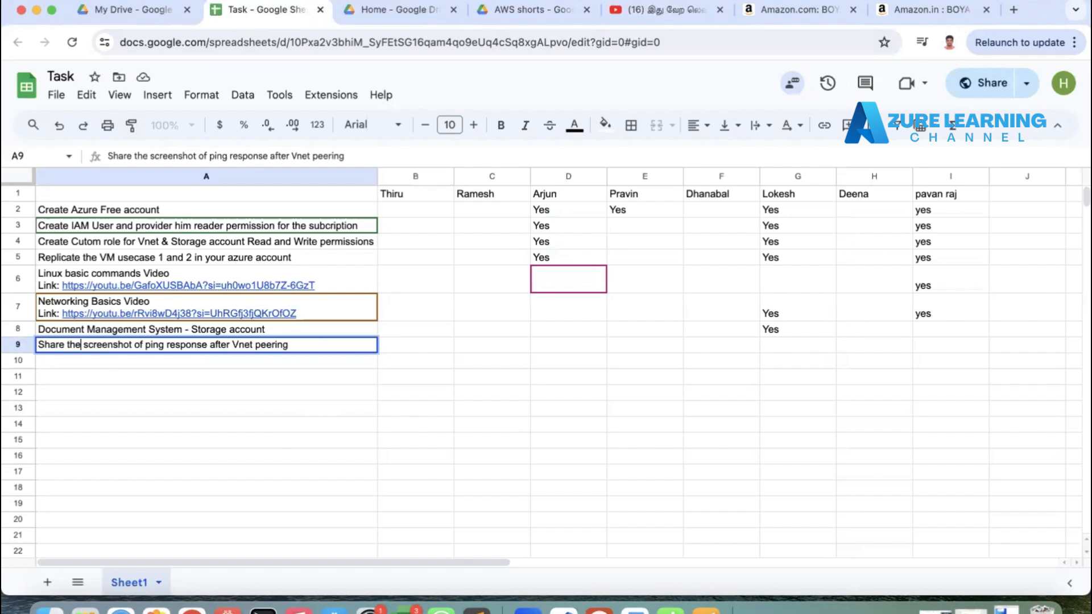
left_click(477, 327)
Step: Review the student columns and their completion entries in the task sheet
left_click(793, 176)
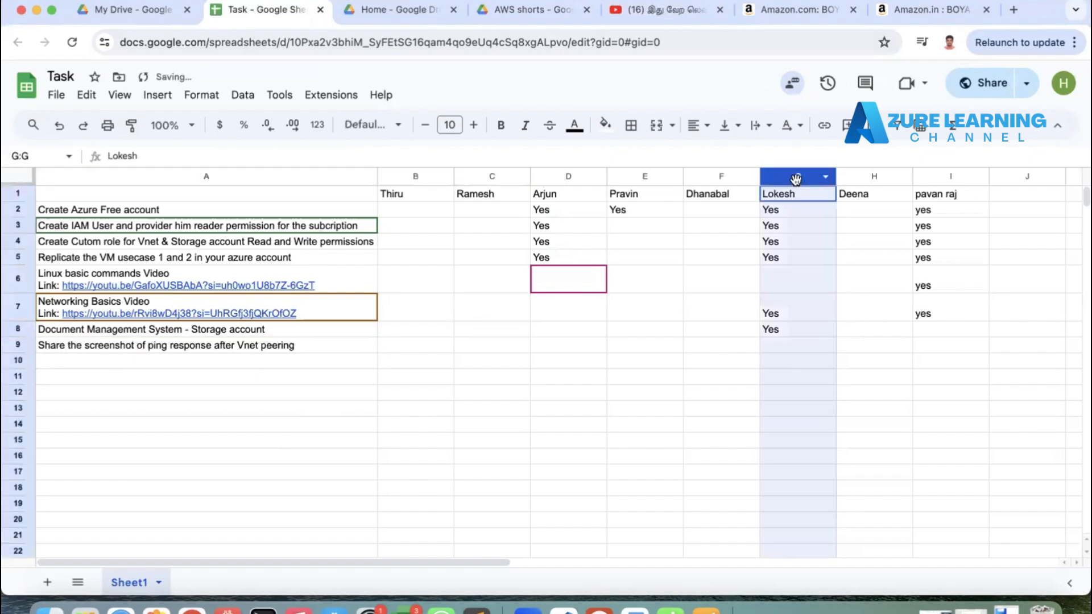
left_click(782, 330)
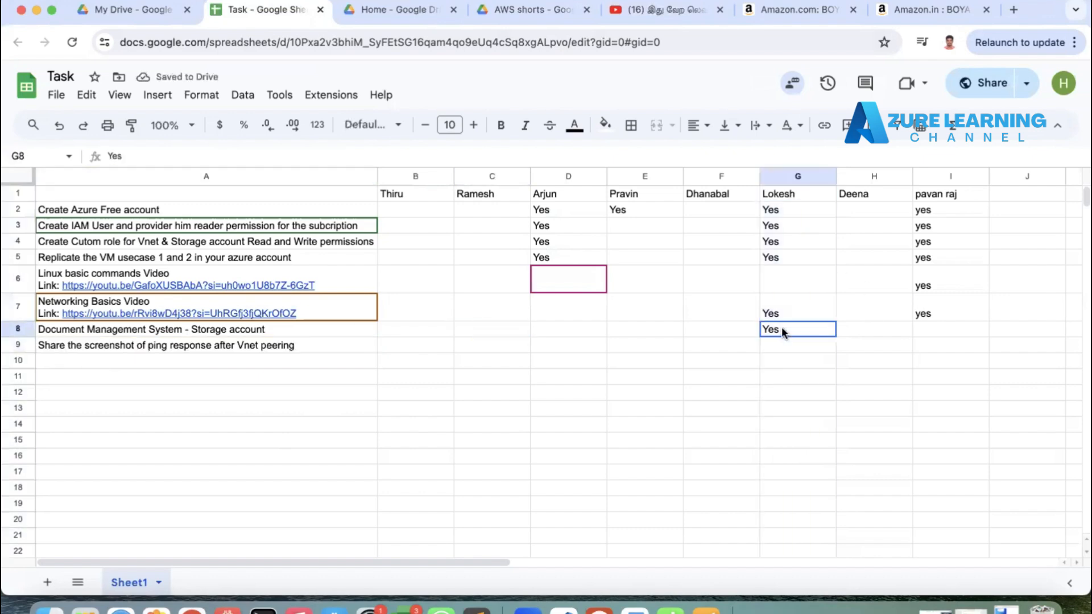
left_click(18, 279)
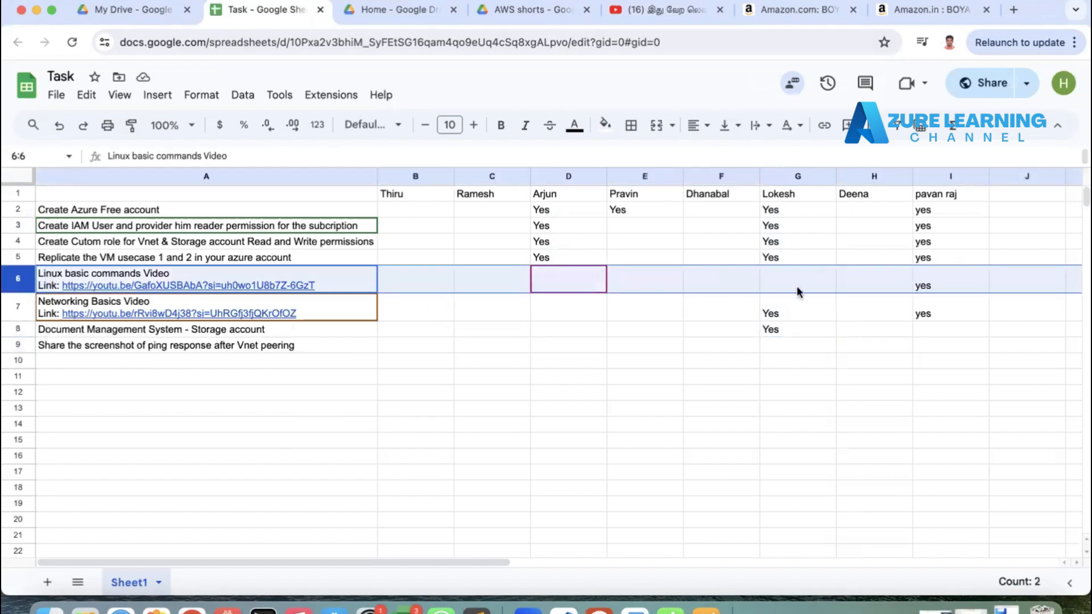
left_click(933, 177)
left_click_drag(937, 316, 935, 189)
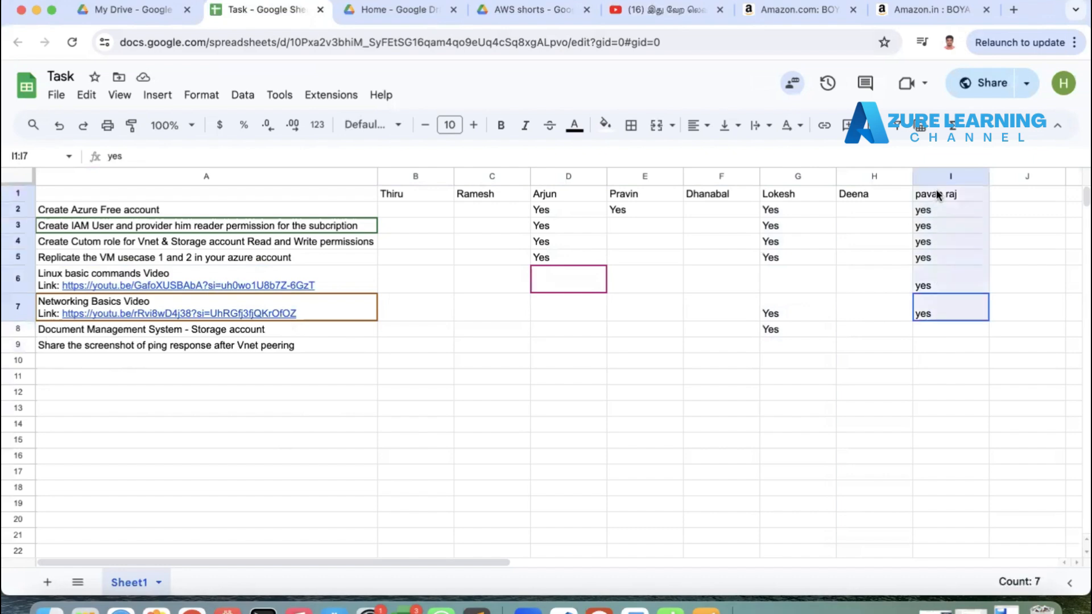
left_click_drag(568, 257, 554, 198)
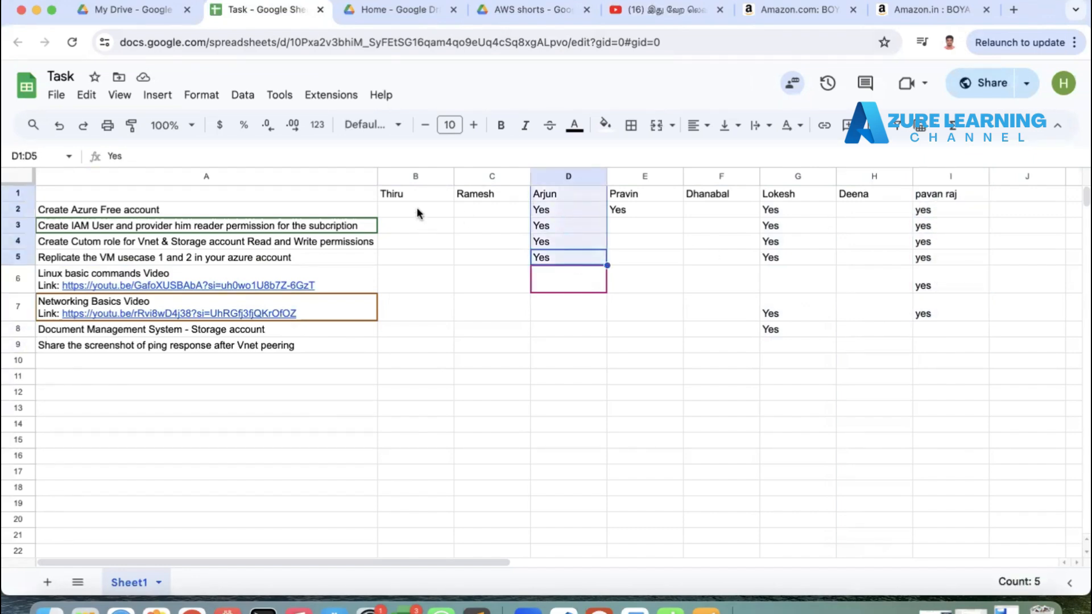
left_click_drag(424, 194, 468, 193)
left_click_drag(614, 196, 654, 192)
left_click(868, 193)
left_click_drag(463, 193, 438, 194)
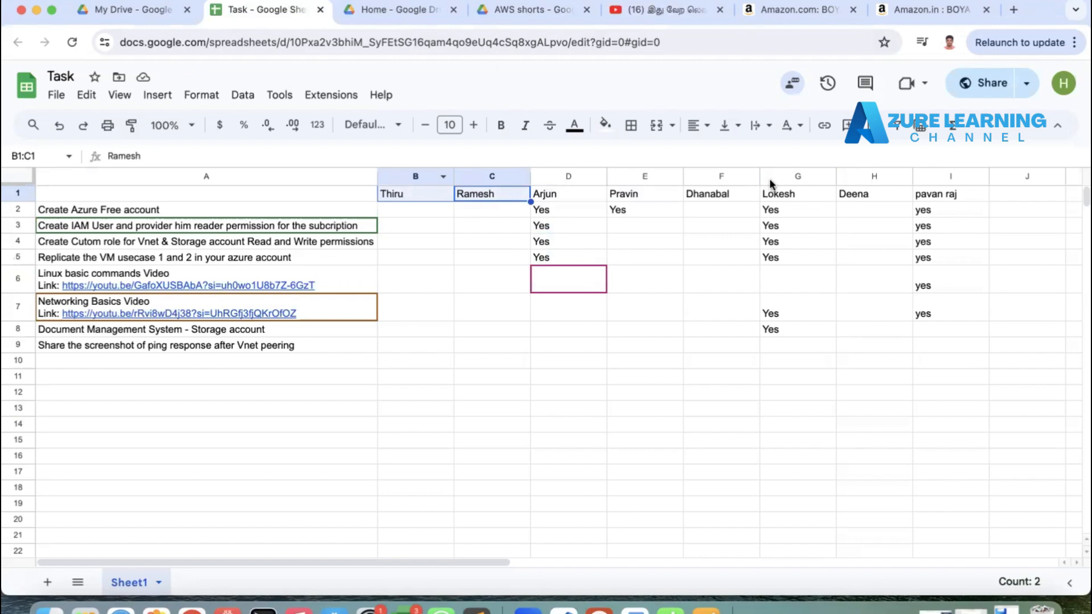
Step: Add a new student's name as the header of column J
left_click(1016, 192)
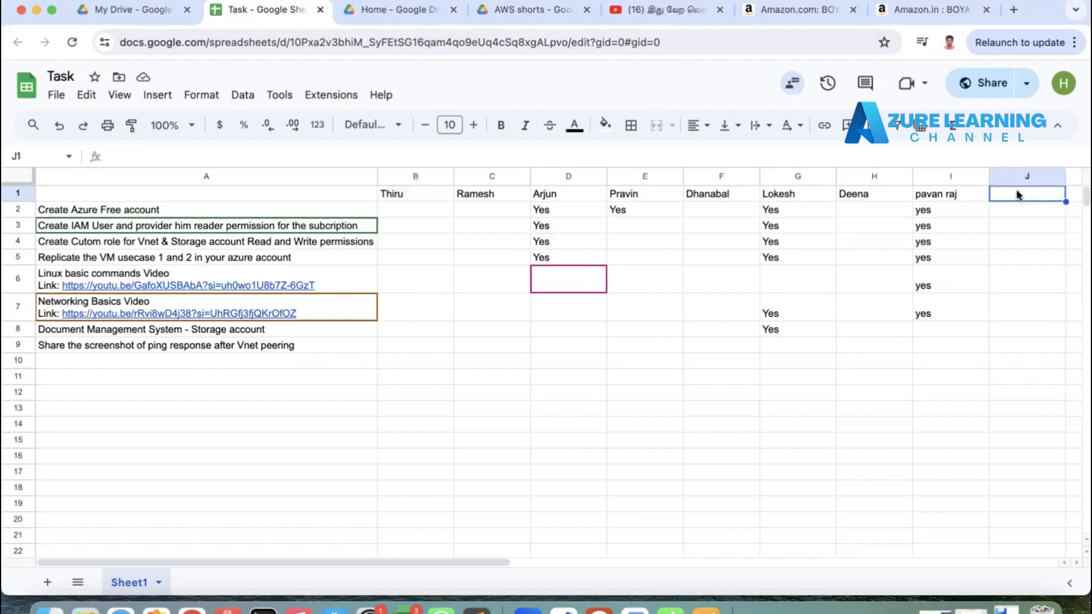
type("Chaitany")
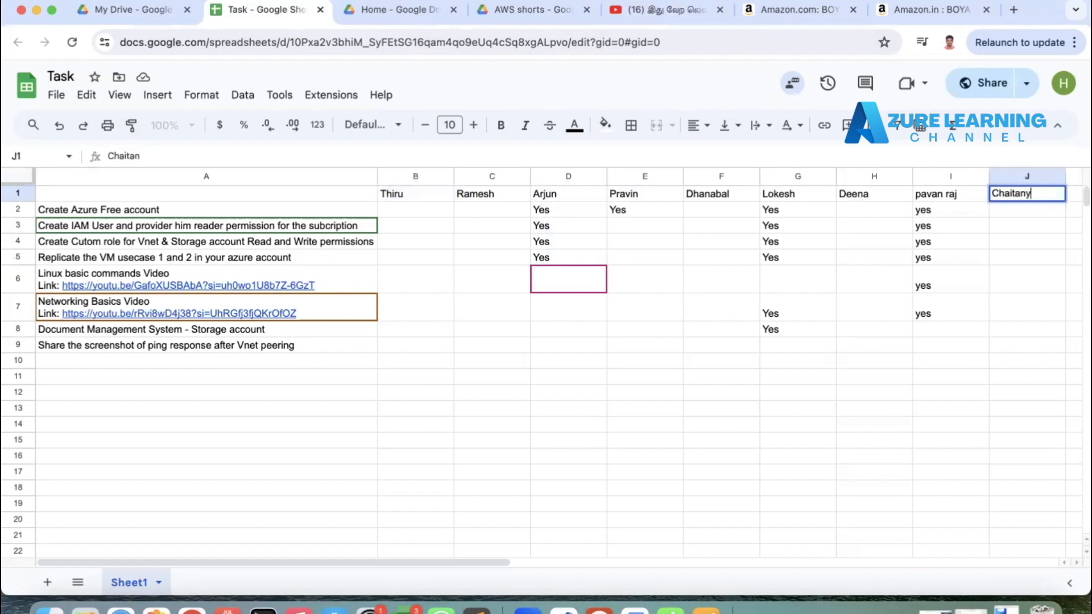
type("a")
key("Return")
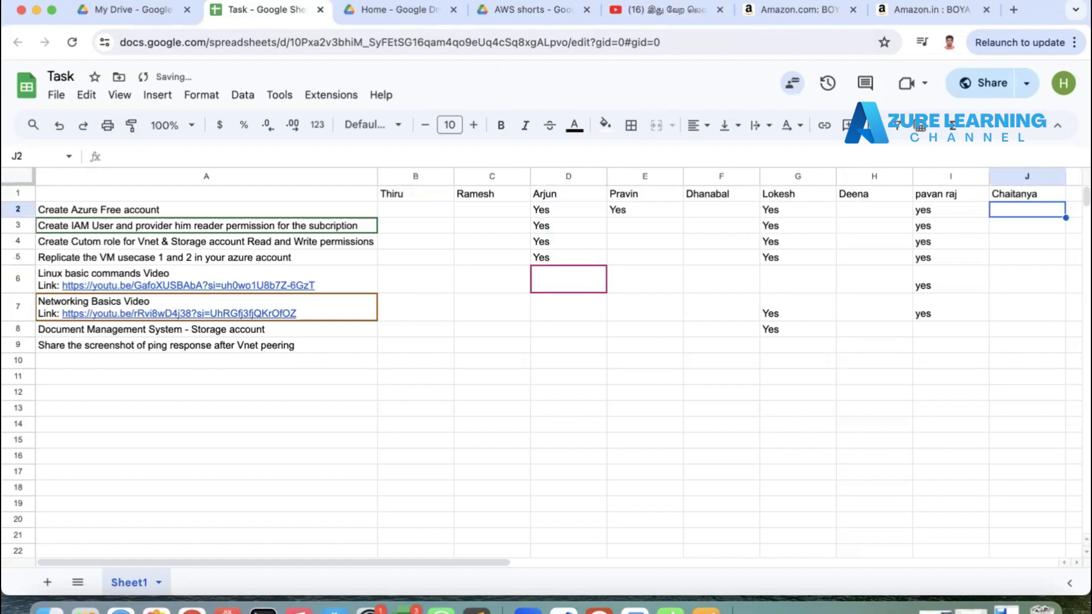
key("Up")
key("shift+Down")
key("shift+Down")
key("shift+Down")
key("shift+Down")
key("shift+Down")
key("shift+Down")
key("shift+Down")
key("shift+Down")
key("shift+Down")
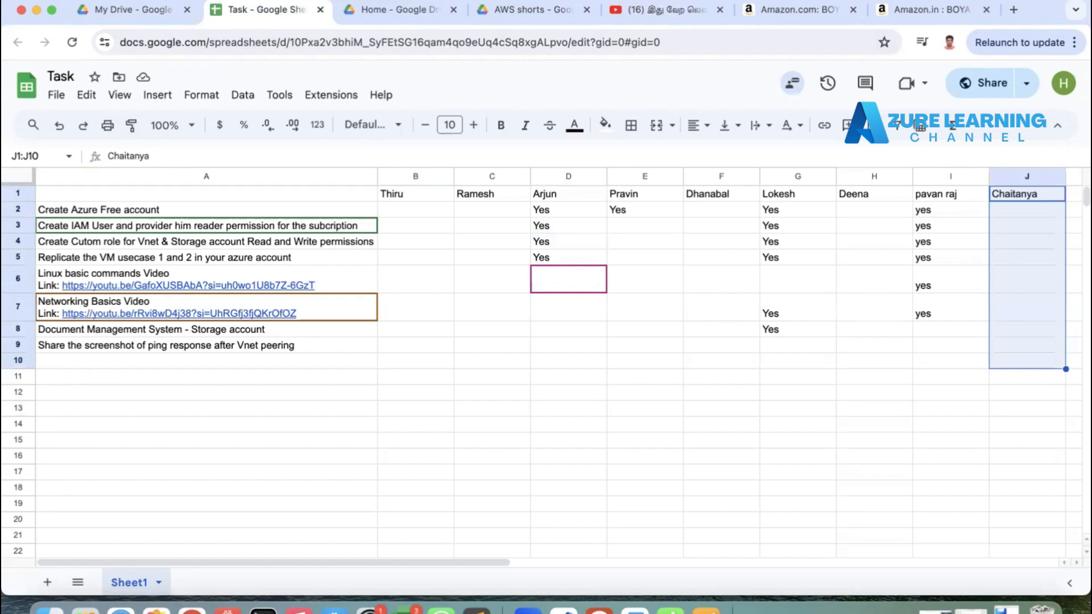
left_click(625, 397)
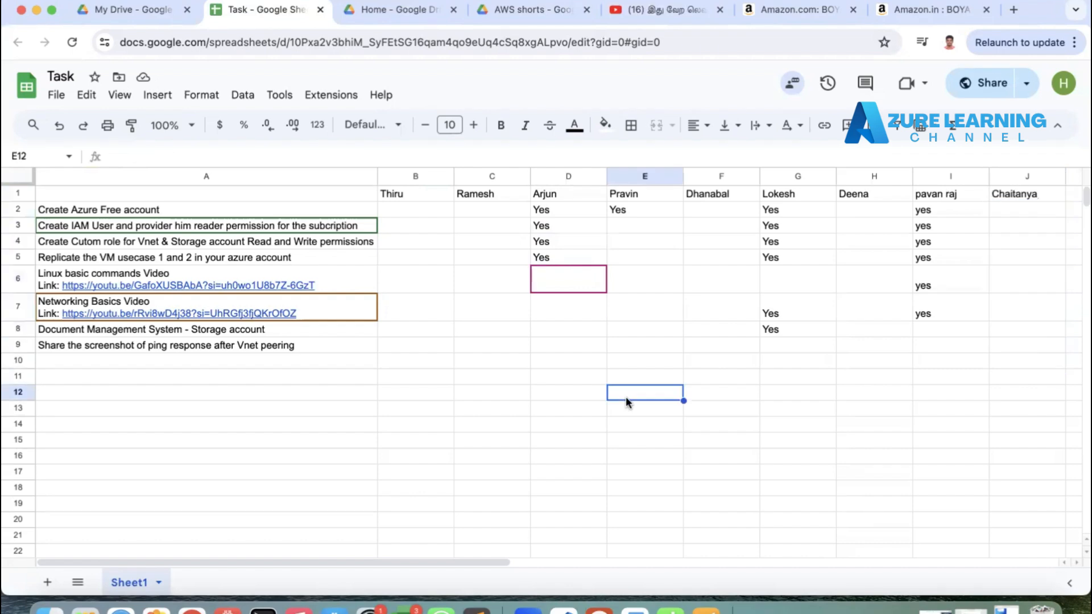
Step: Switch back to the Azure portal browser window showing VM-1
left_click(310, 344)
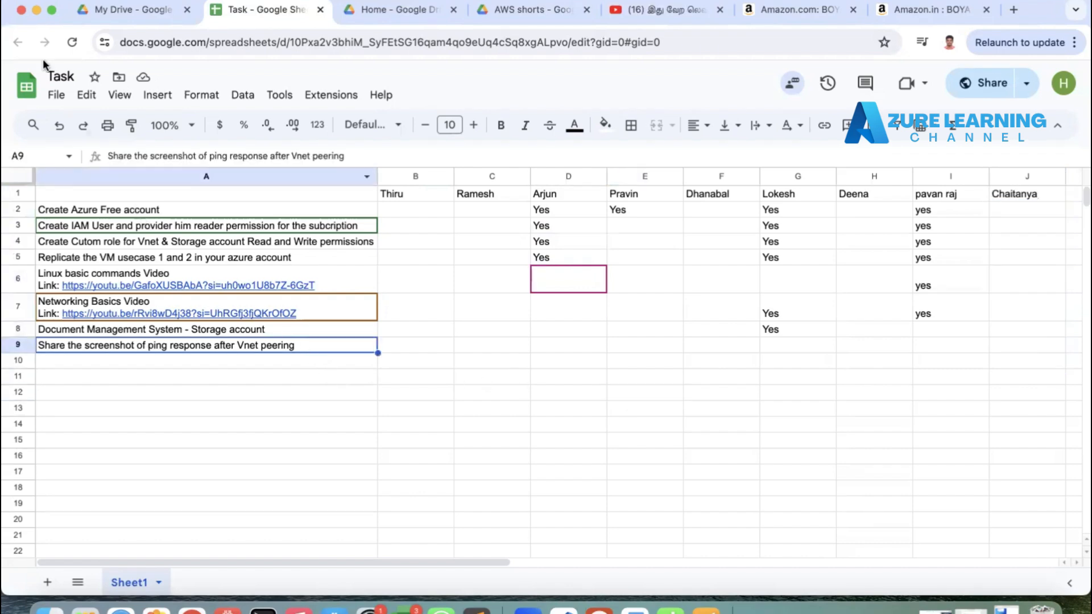
left_click(35, 11)
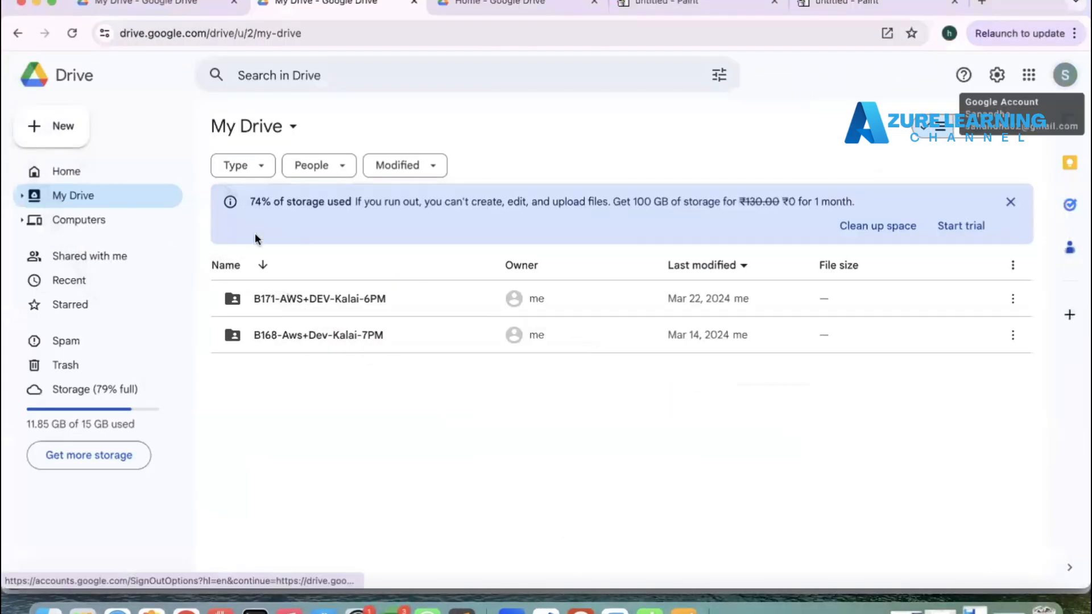
left_click(35, 3)
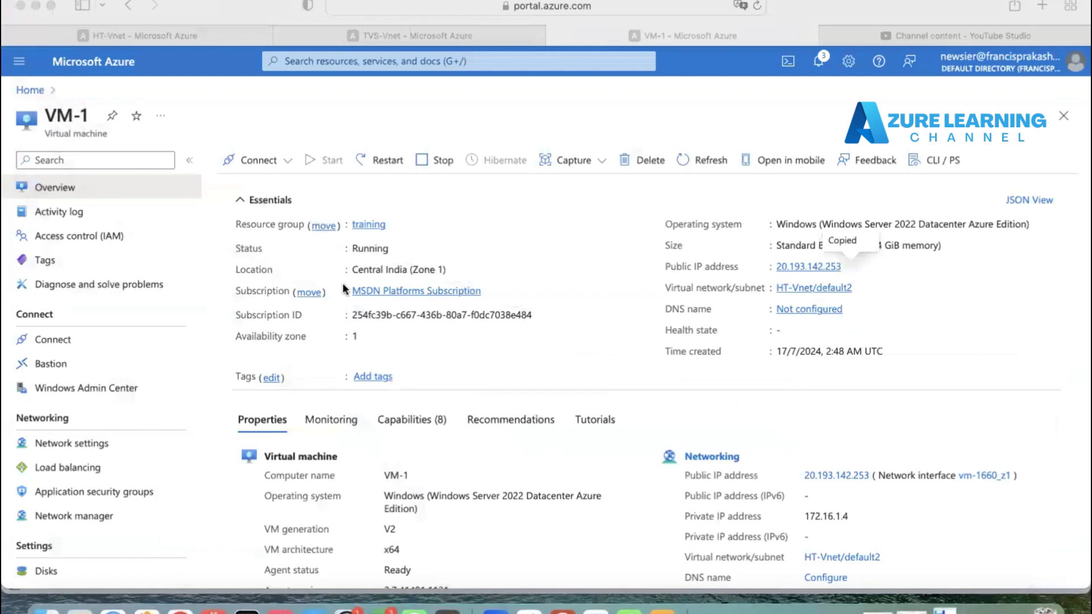